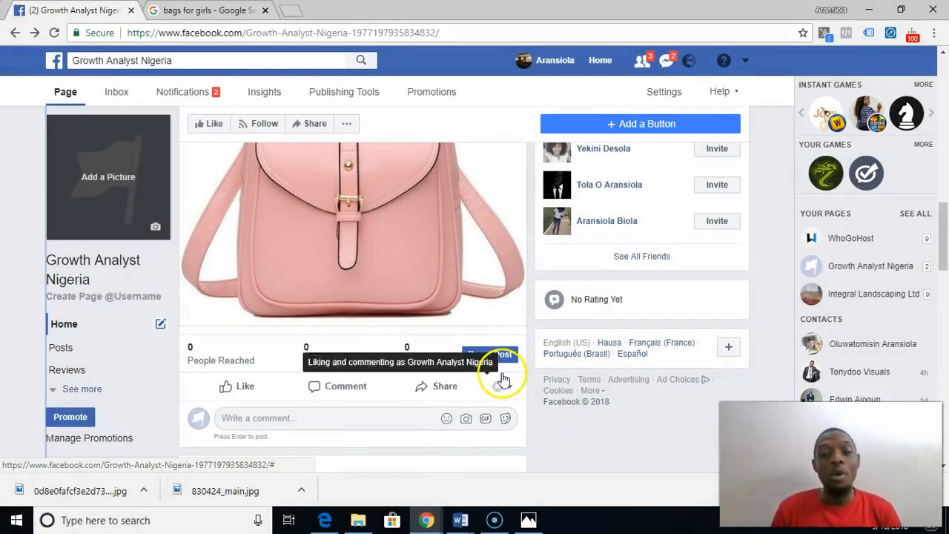
- Review the pink bag offer post on the Growth Analyst Nigeria page, from its caption to its engagement options
scroll(502, 378, up, 2)
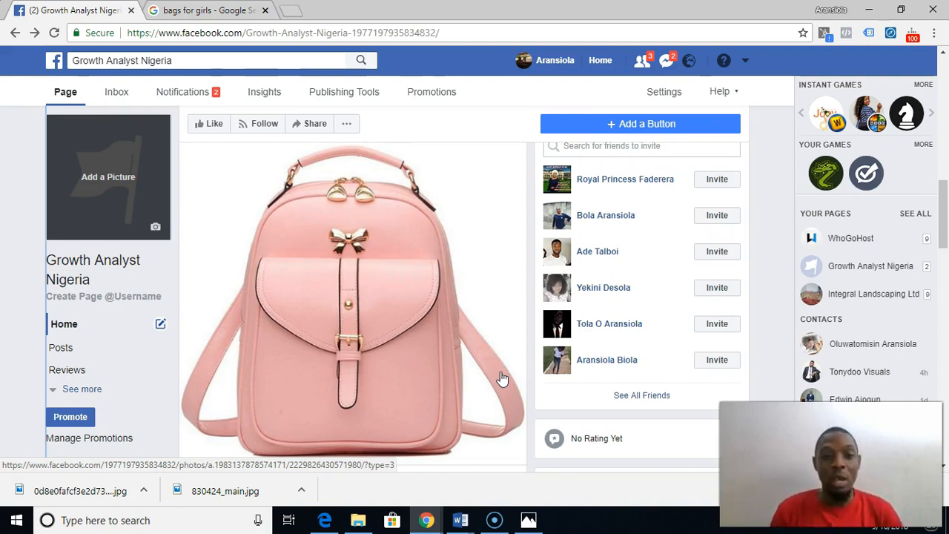
click(404, 376)
scroll(404, 376, up, 3)
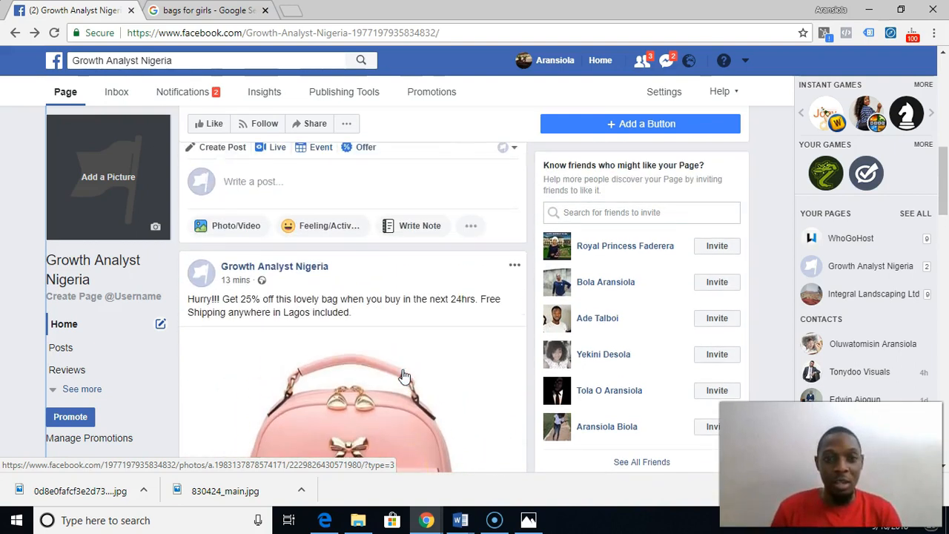
scroll(404, 376, down, 1)
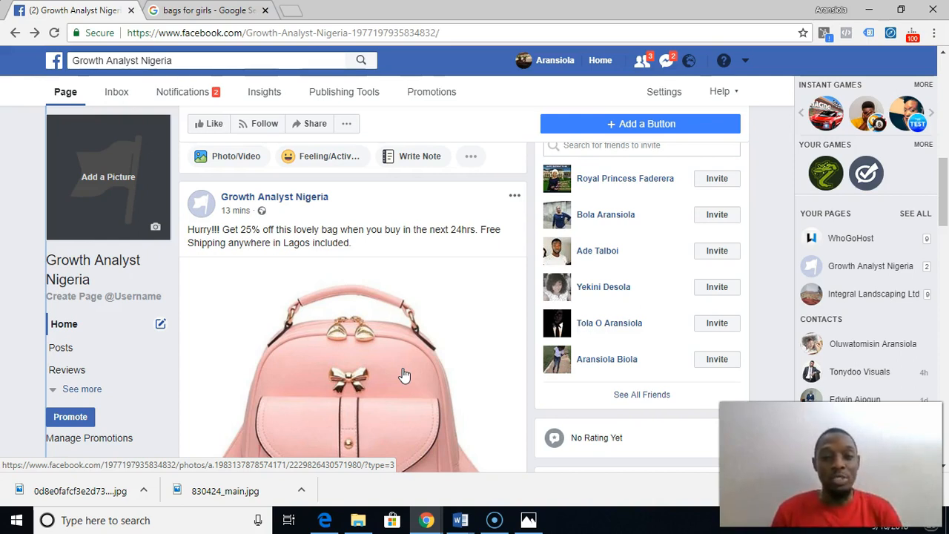
scroll(404, 375, down, 1)
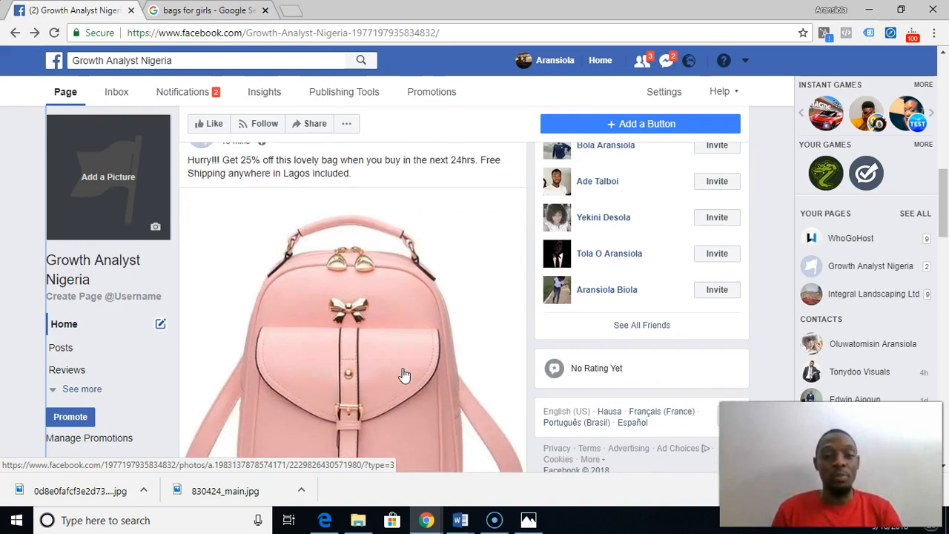
scroll(404, 376, down, 3)
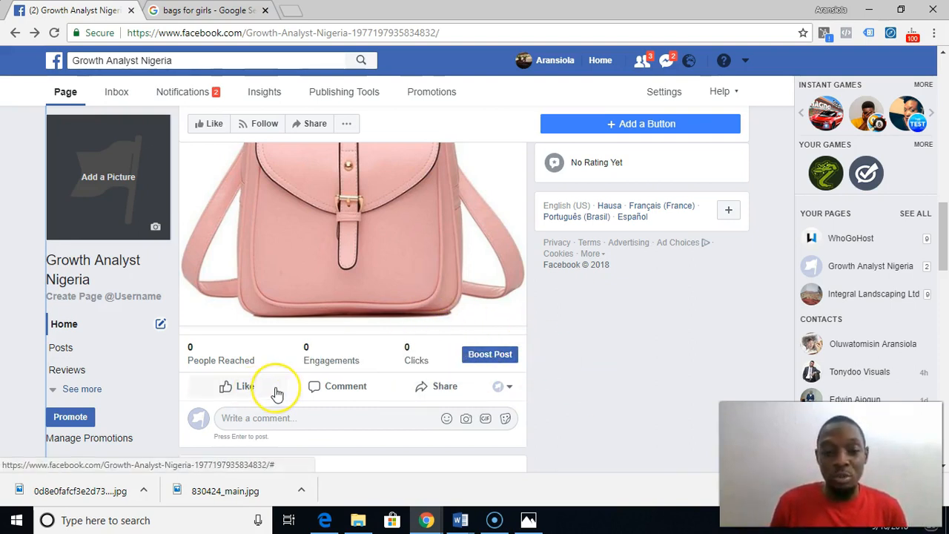
mouse_move(276, 392)
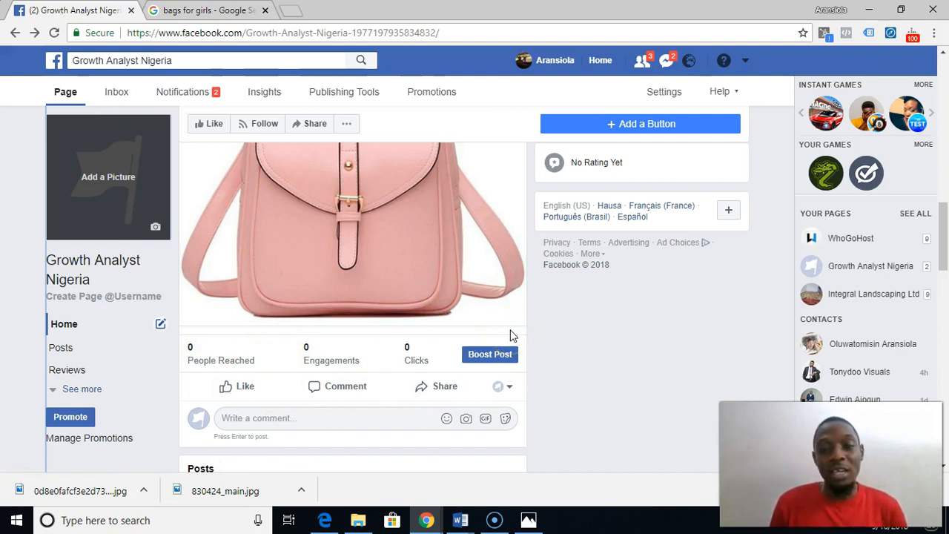
- Open the ads management area from the Facebook page to reach the list of ad accounts
click(12, 32)
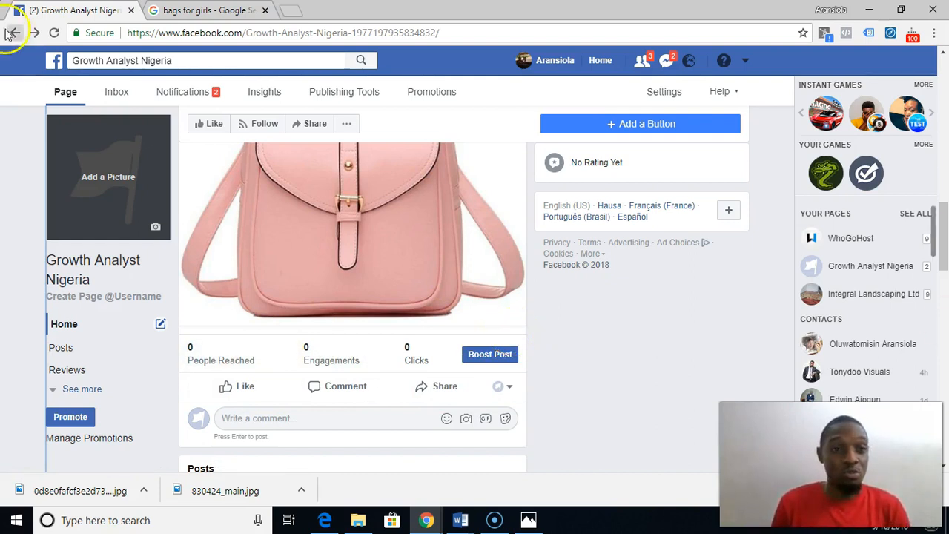
click(748, 62)
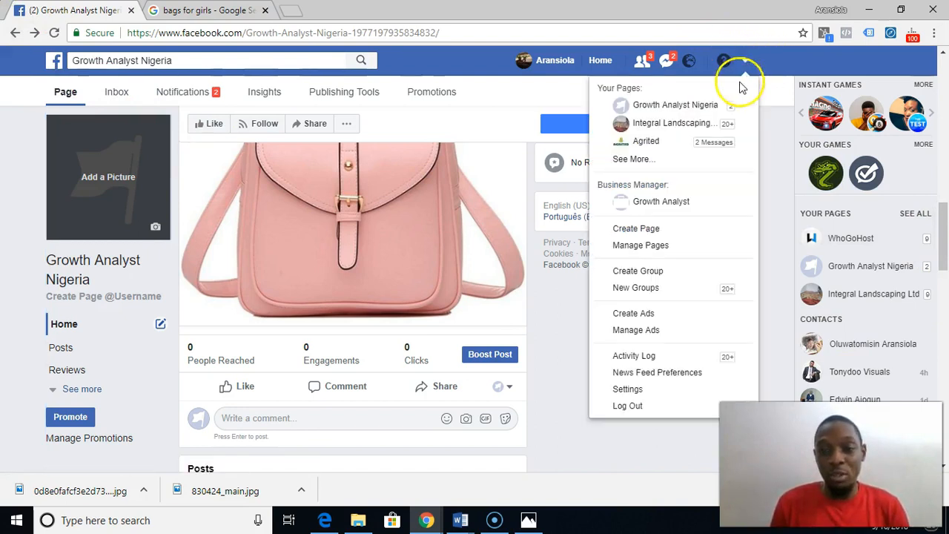
click(646, 331)
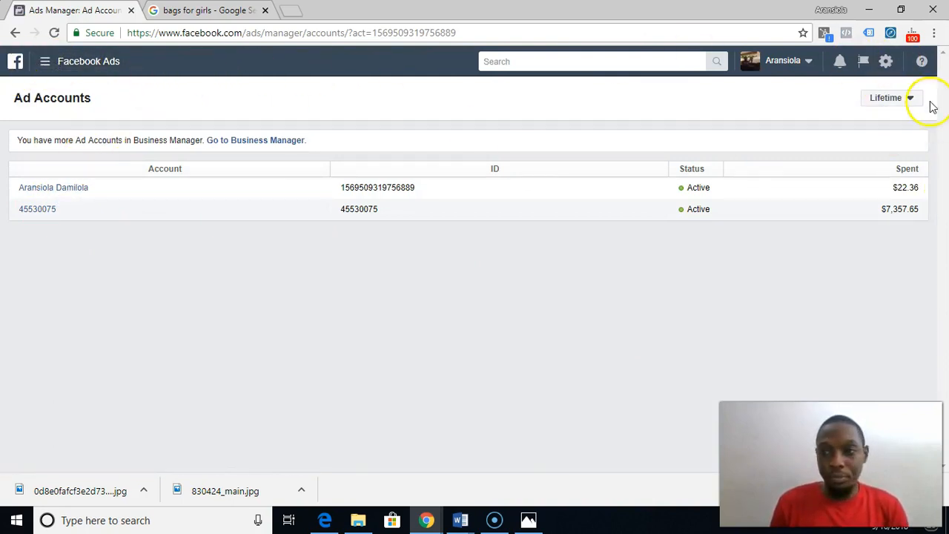
- Switch to the Growth Analyst business and open the campaigns of Growth Analyst Account 2
click(806, 64)
click(695, 131)
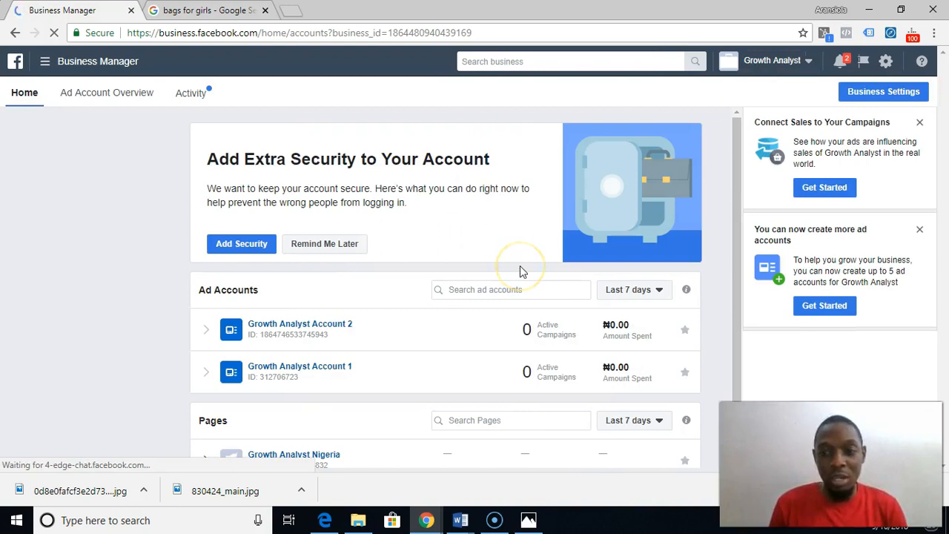
scroll(520, 266, down, 1)
click(326, 290)
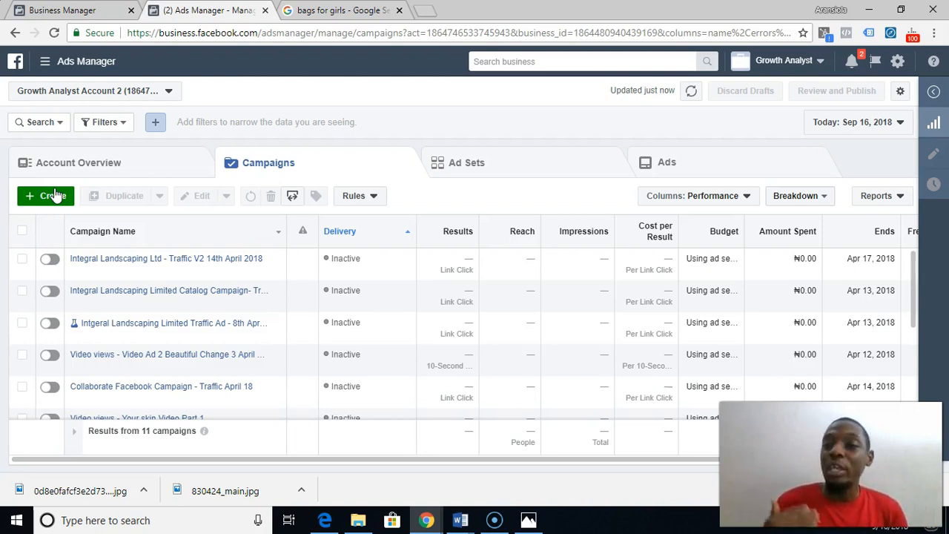
- Create a new campaign, starting over instead of continuing the saved Engagement draft
click(55, 196)
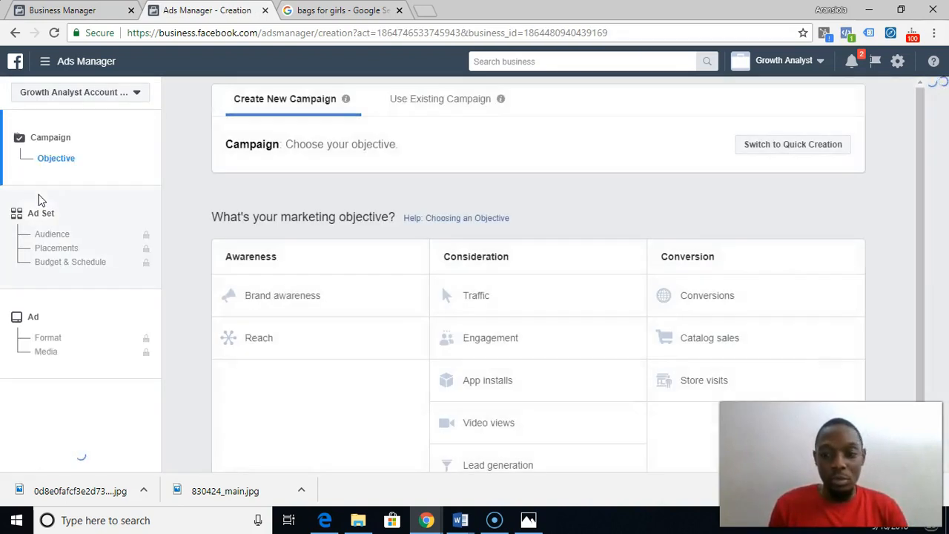
click(631, 324)
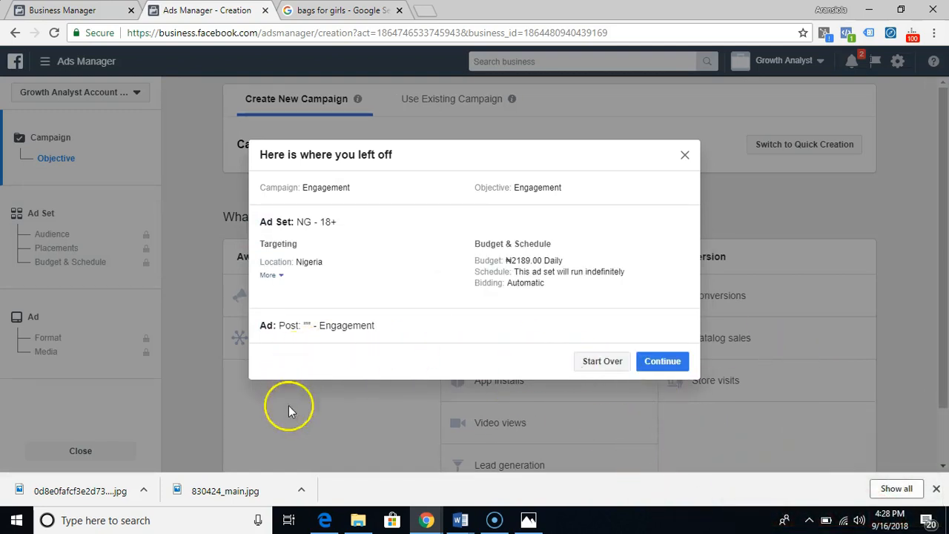
click(621, 365)
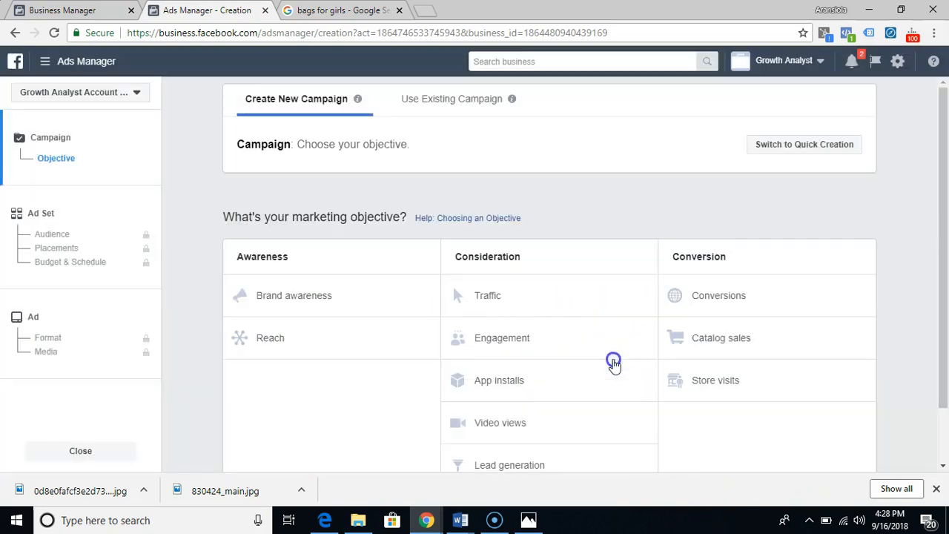
scroll(514, 311, down, 1)
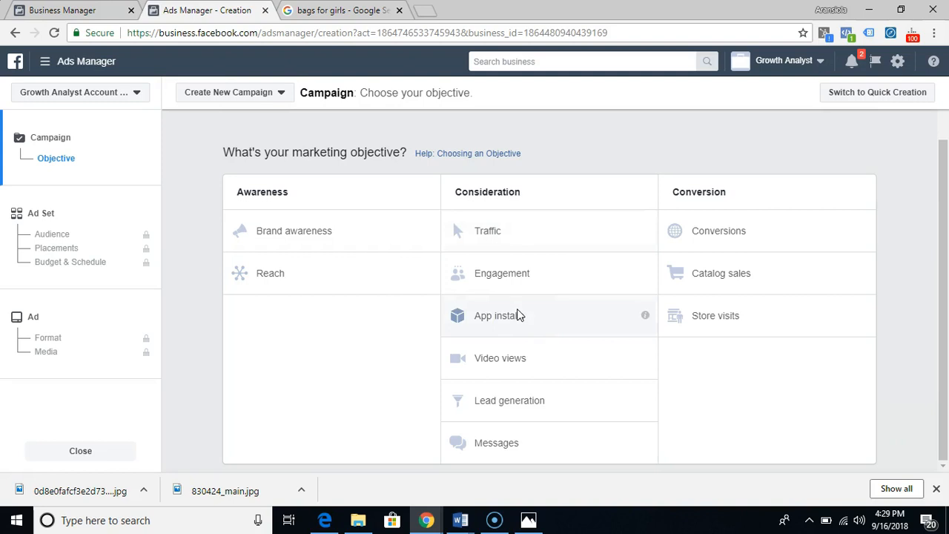
- Return to the Growth Analyst Nigeria page and look at the pink bag post to be promoted
click(78, 11)
click(12, 33)
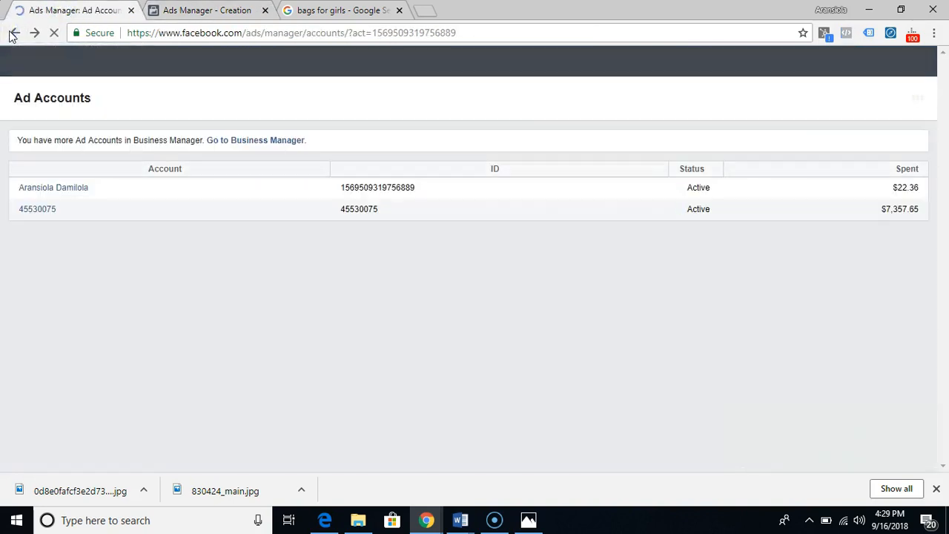
click(13, 34)
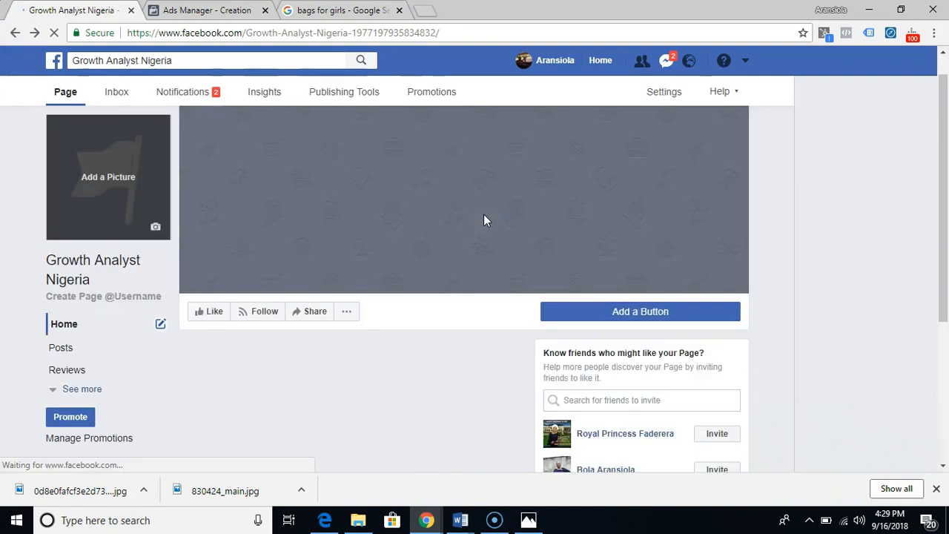
click(406, 252)
scroll(405, 252, down, 6)
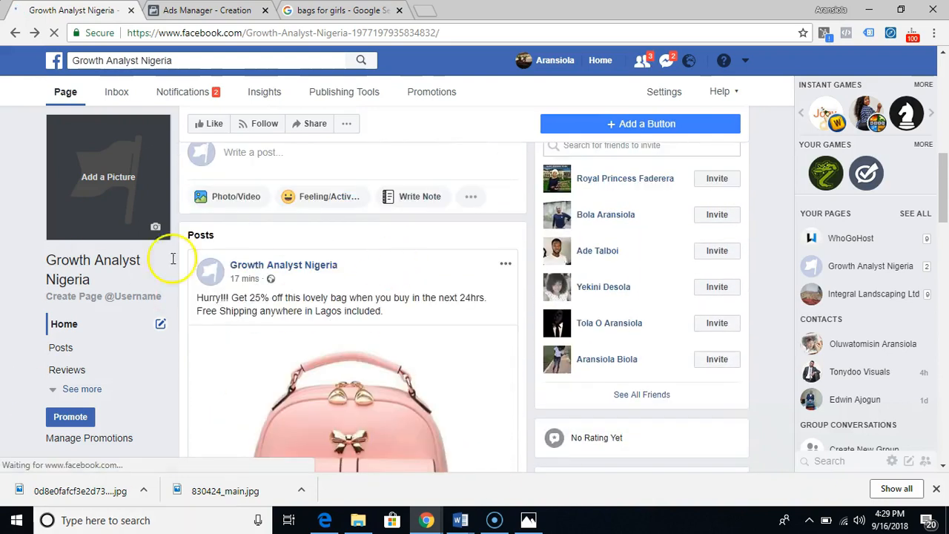
- Go back to the new campaign and choose Engagement as its marketing objective
click(204, 11)
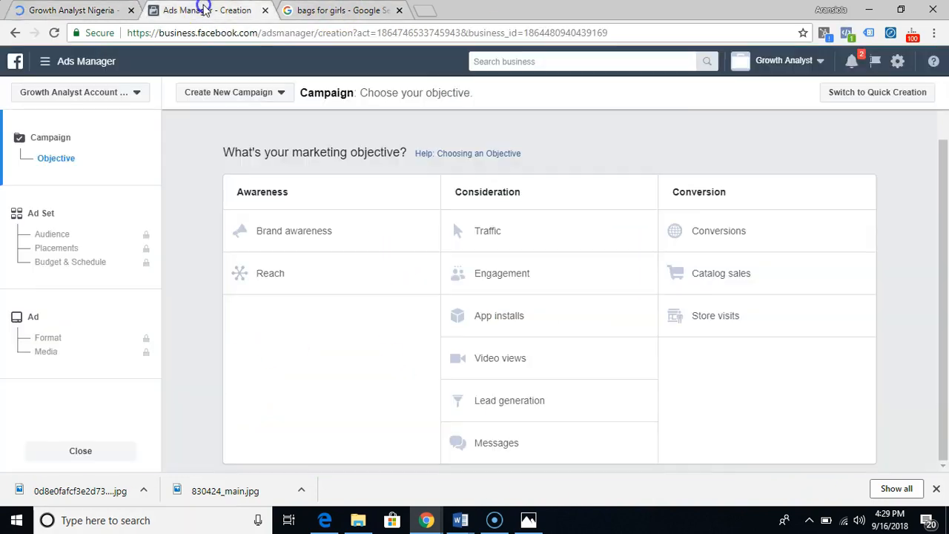
click(515, 285)
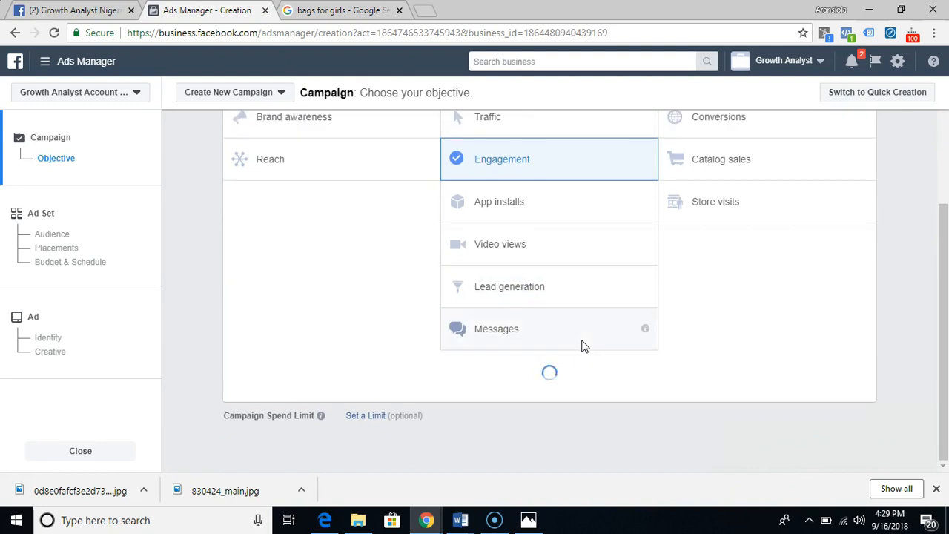
scroll(582, 346, down, 4)
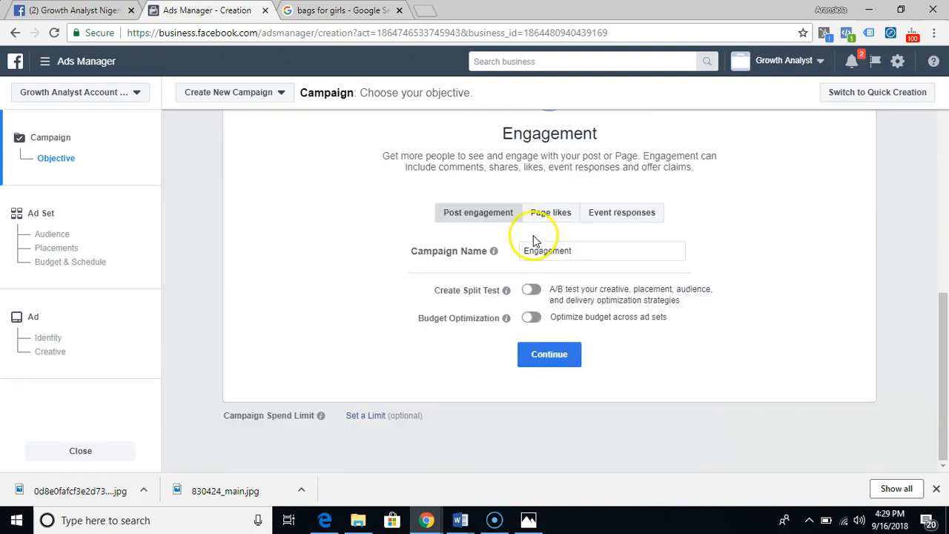
- Name the campaign "Engagement - Pink Bag 16th Sept 18" and continue to the ad set settings
click(598, 252)
text(- Post)
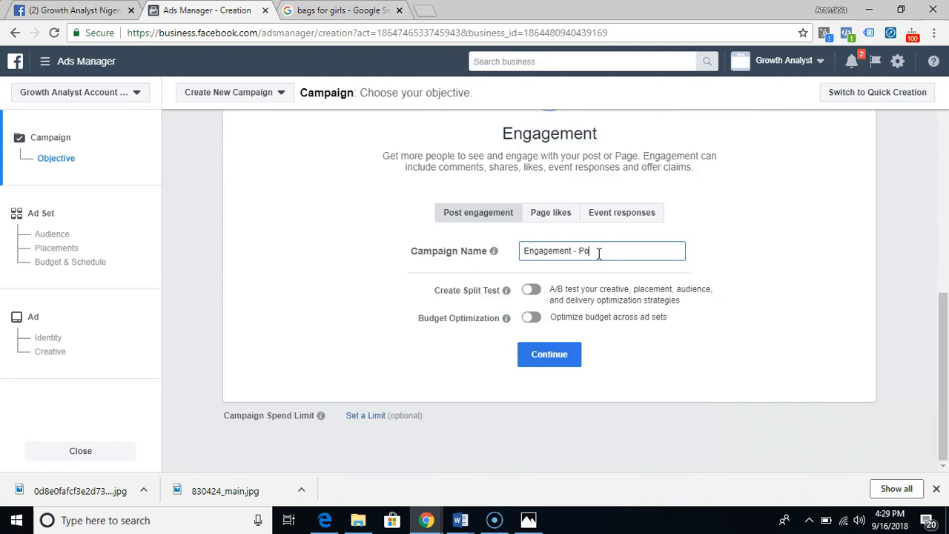
key(BackSpace)
key(BackSpace)
key(BackSpace)
key(BackSpace)
text(Pink Badg)
key(BackSpace)
key(BackSpace)
key(BackSpace)
text(g )
text(16th )
text(Sp)
text(pt 18)
click(537, 363)
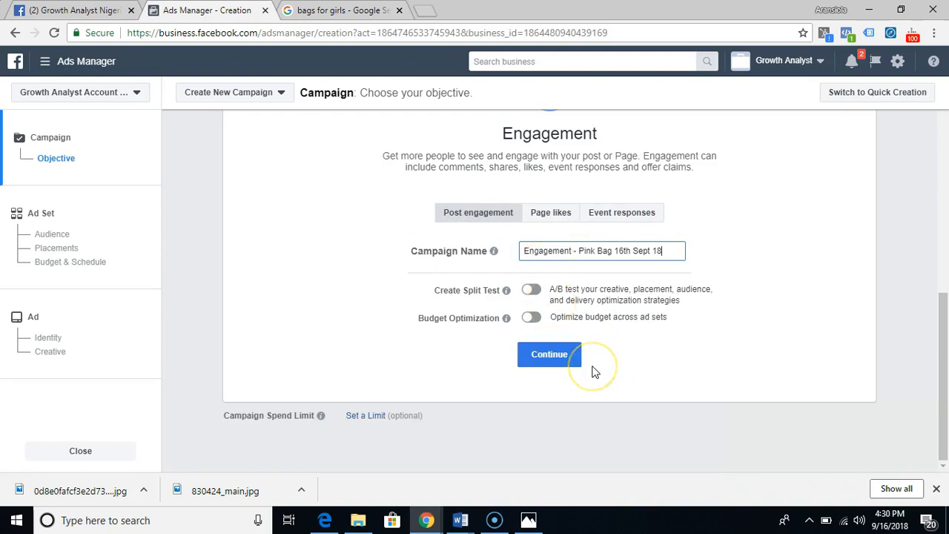
click(560, 363)
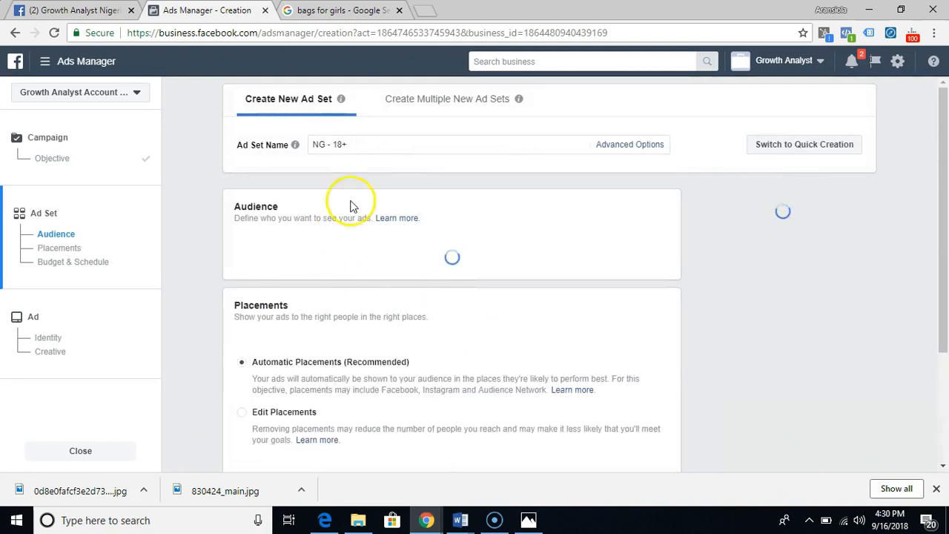
- Rename the ad set as "NG - 28 to 35"
click(402, 146)
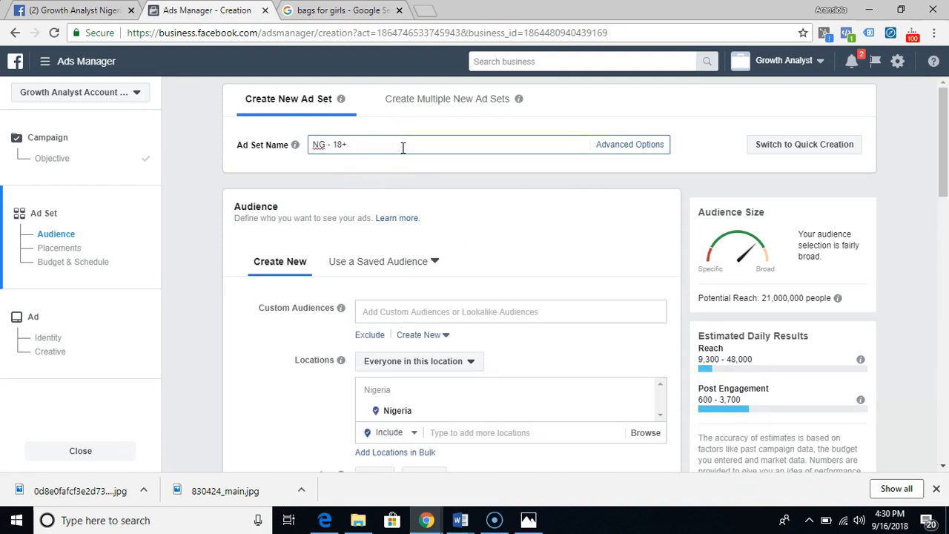
key(BackSpace)
key(BackSpace)
key(BackSpace)
text(28 to 35)
scroll(519, 248, down, 3)
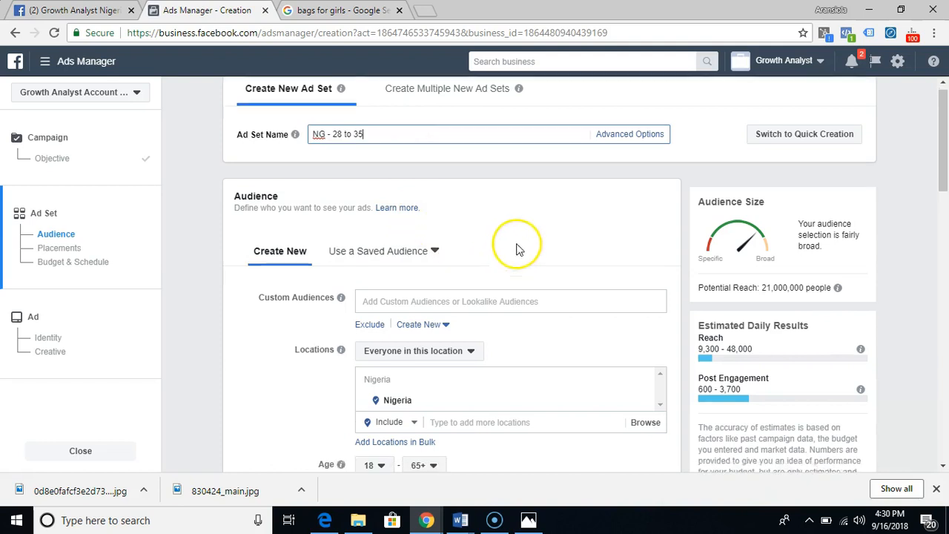
scroll(519, 250, up, 1)
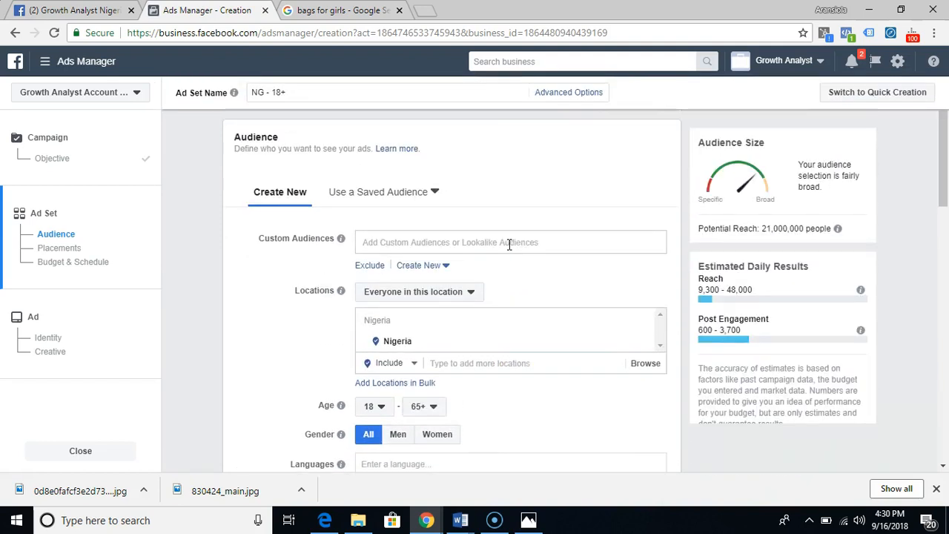
- Set the audience's age range to 28–35 and restrict the gender to women
scroll(509, 245, down, 1)
scroll(508, 245, down, 1)
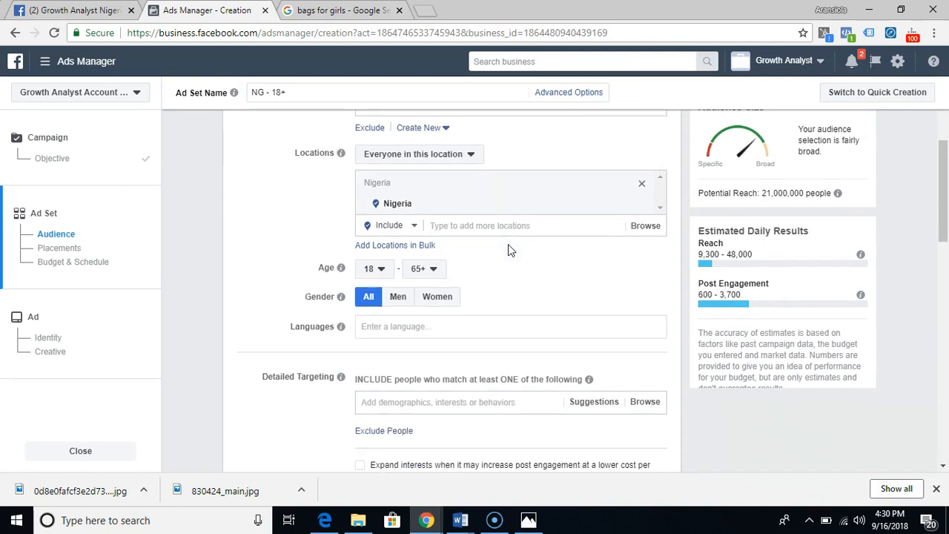
click(383, 268)
scroll(384, 315, down, 5)
scroll(383, 314, up, 2)
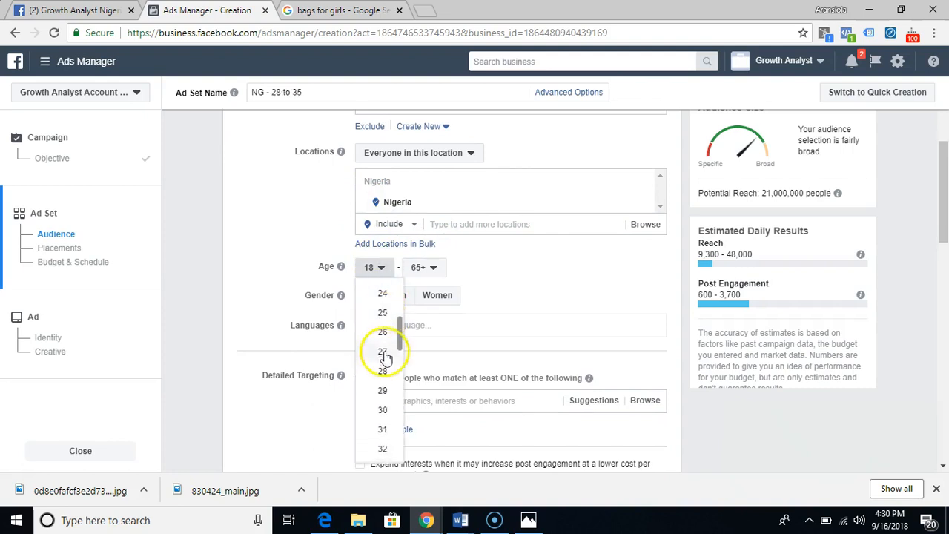
click(384, 391)
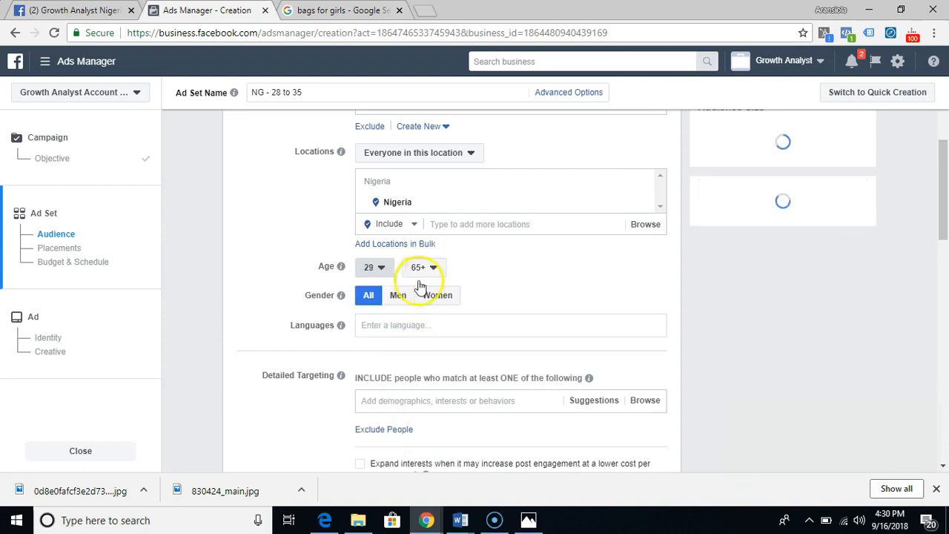
click(379, 268)
click(382, 352)
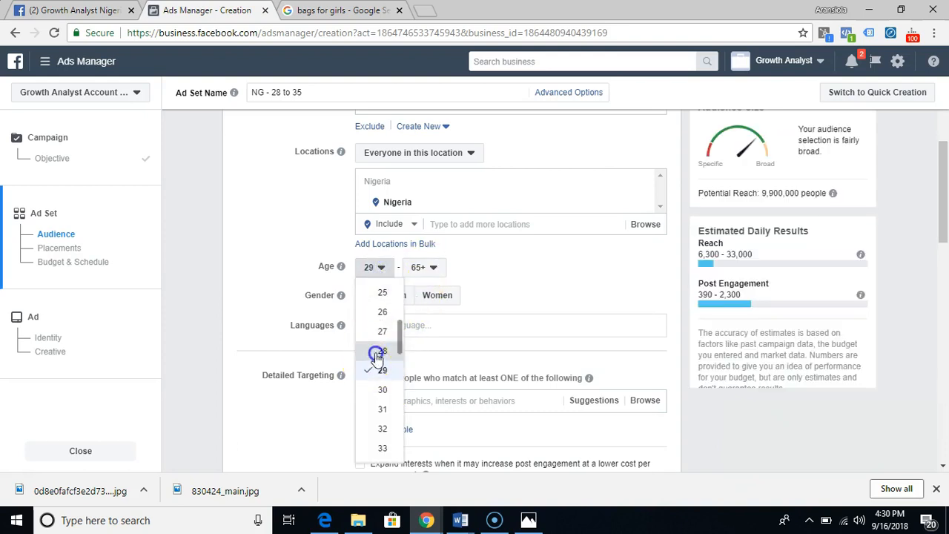
click(422, 272)
scroll(433, 356, up, 6)
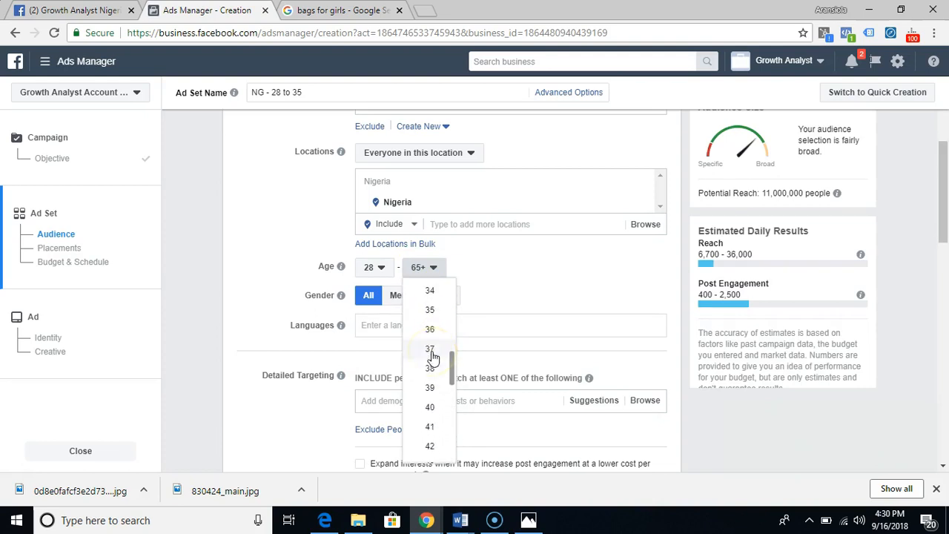
click(430, 310)
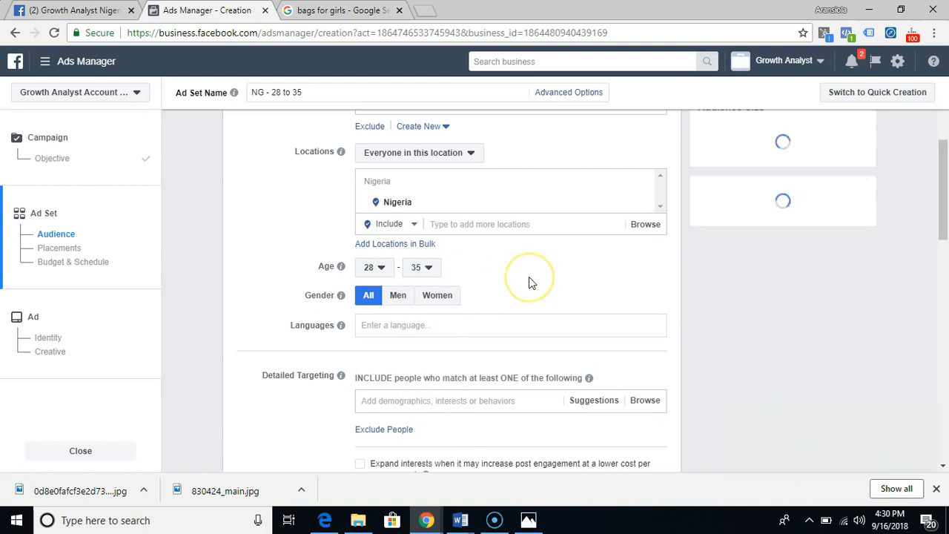
click(458, 295)
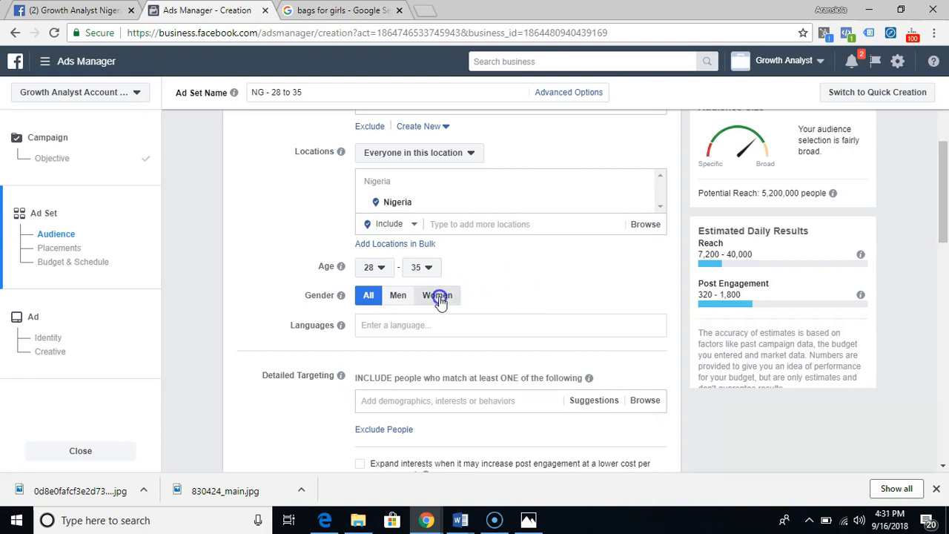
scroll(587, 300, down, 2)
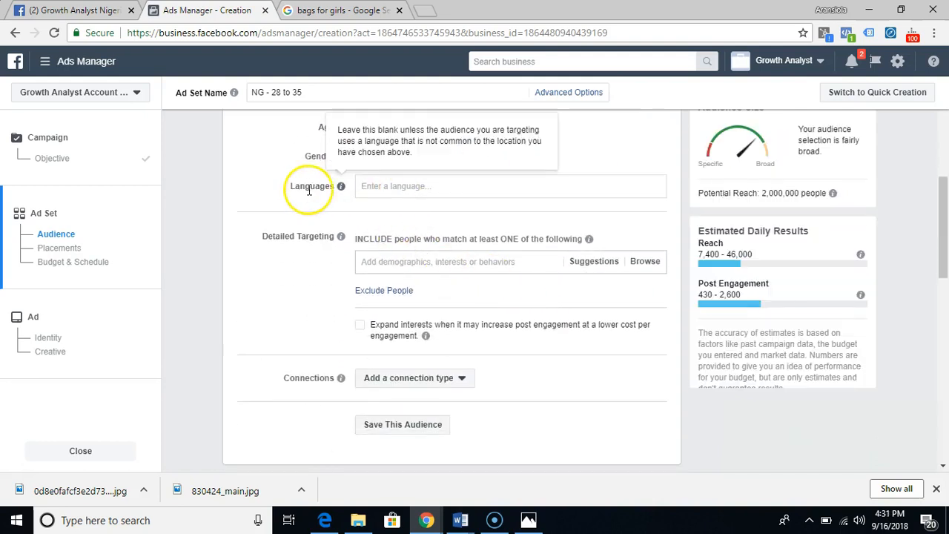
click(433, 189)
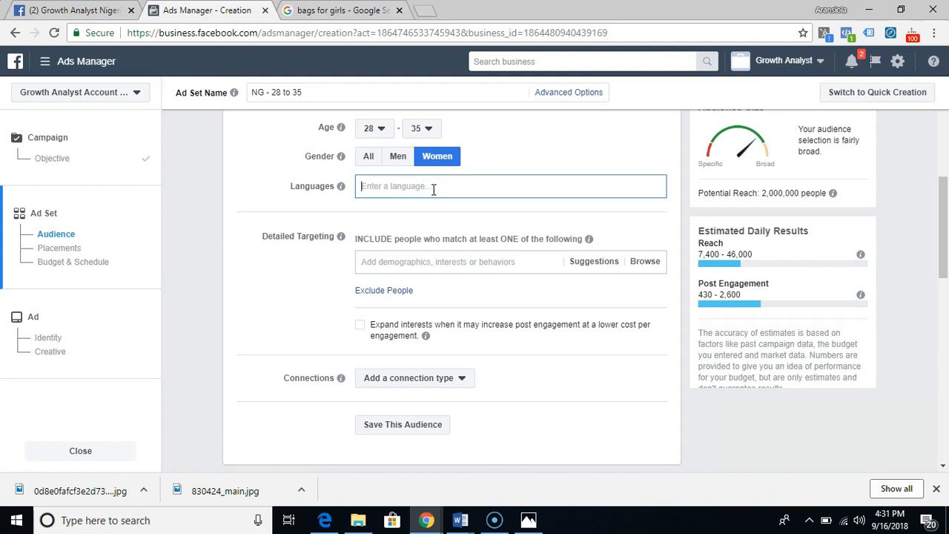
click(341, 197)
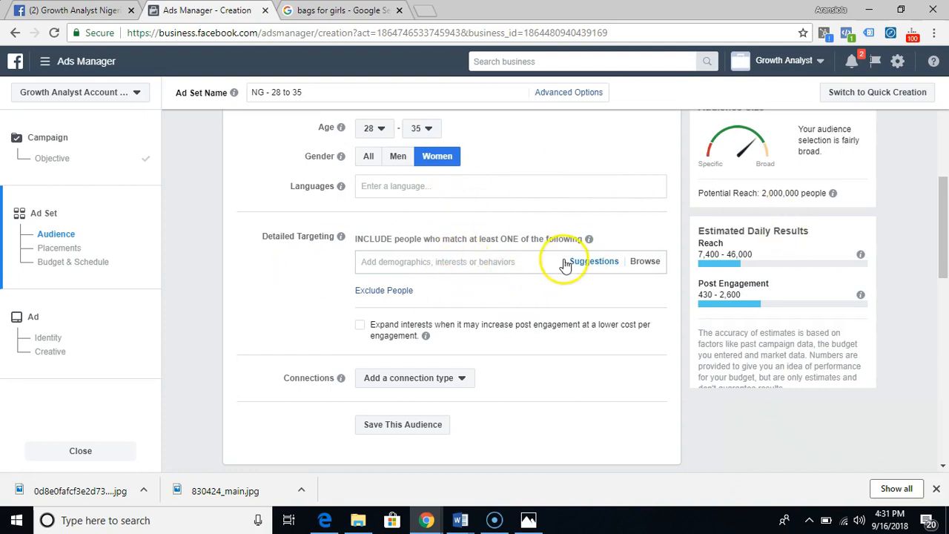
click(498, 264)
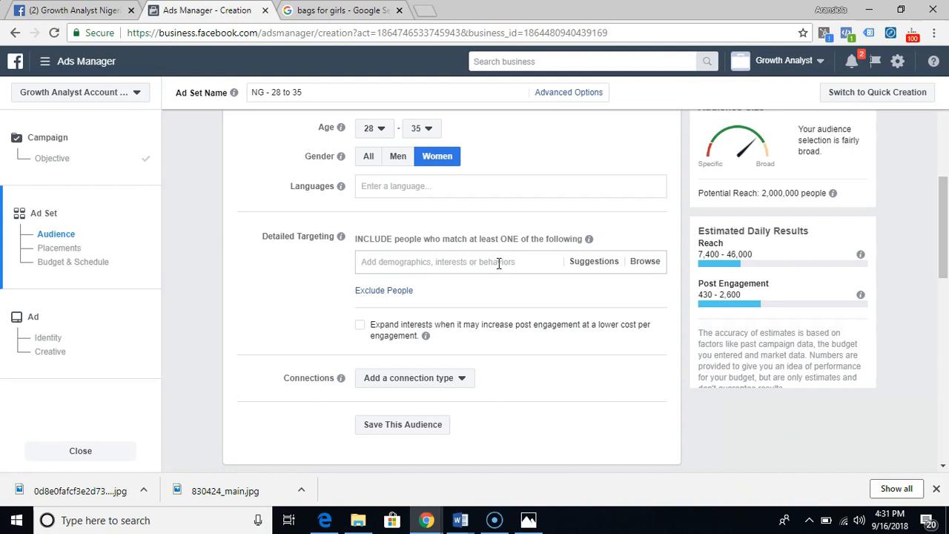
- Search Google for "top bag brands" in a new browser tab and look through the listed brands
click(348, 10)
click(426, 11)
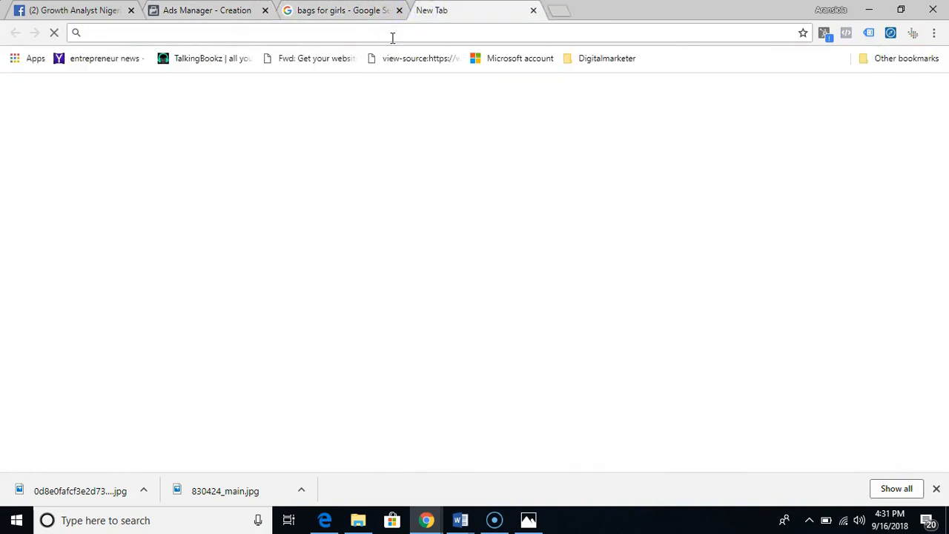
text(top bag)
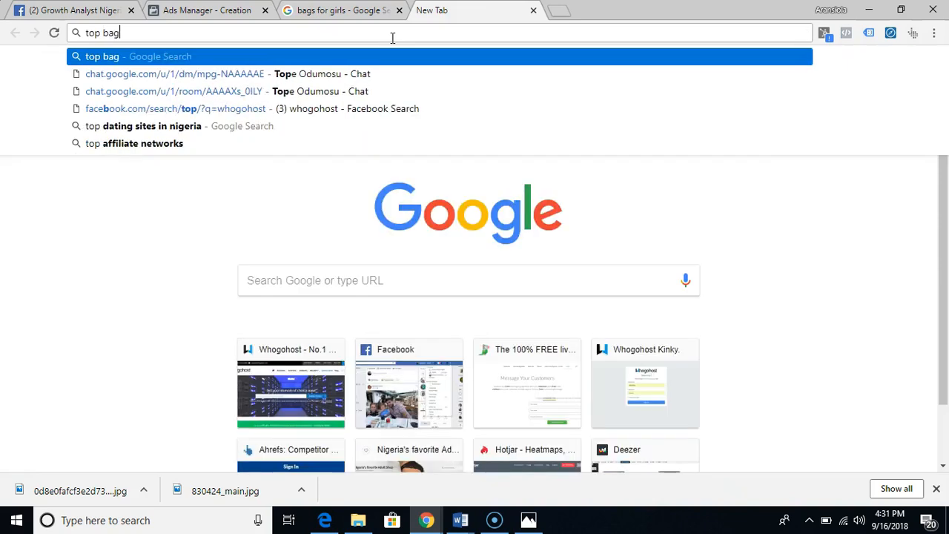
click(333, 91)
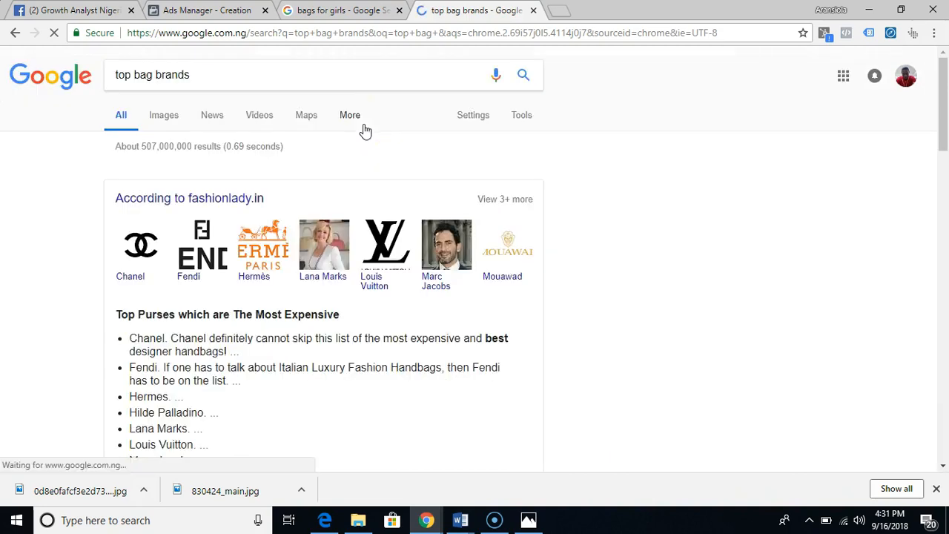
scroll(363, 133, down, 1)
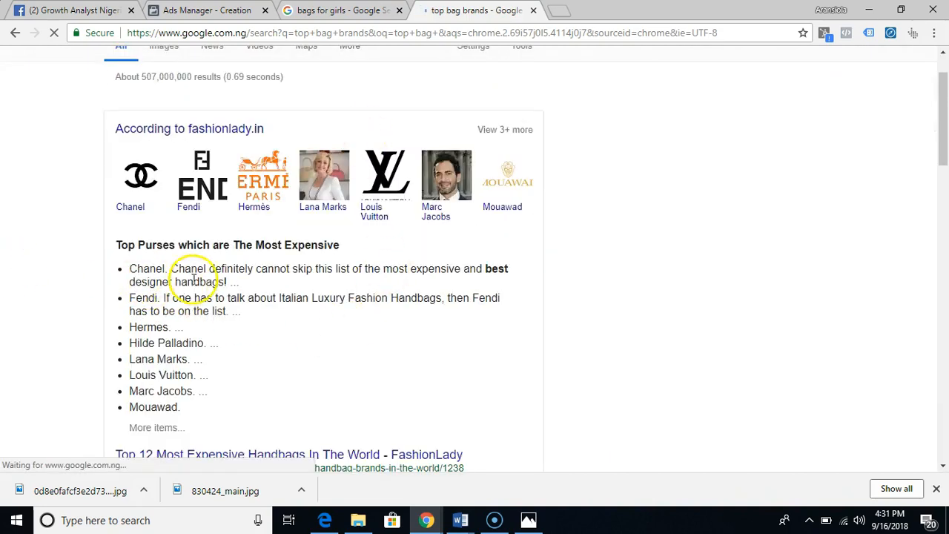
- Return to the ad set in Ads Manager and add the interest "Chanel" to the detailed targeting
click(185, 8)
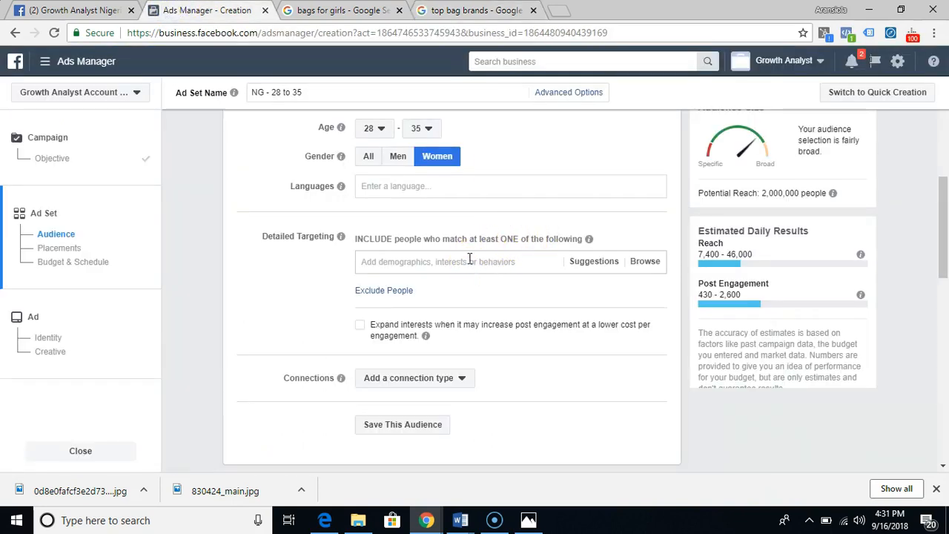
text(chan)
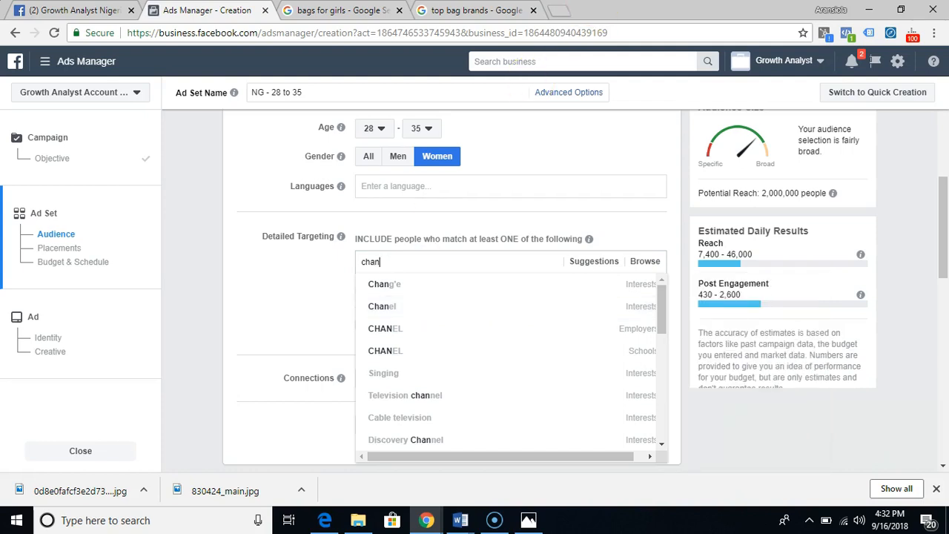
click(494, 10)
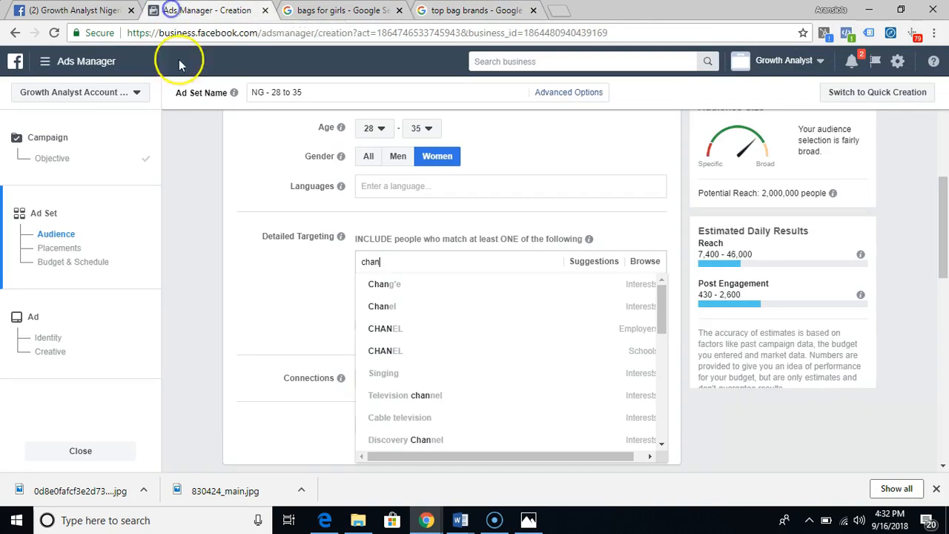
click(170, 15)
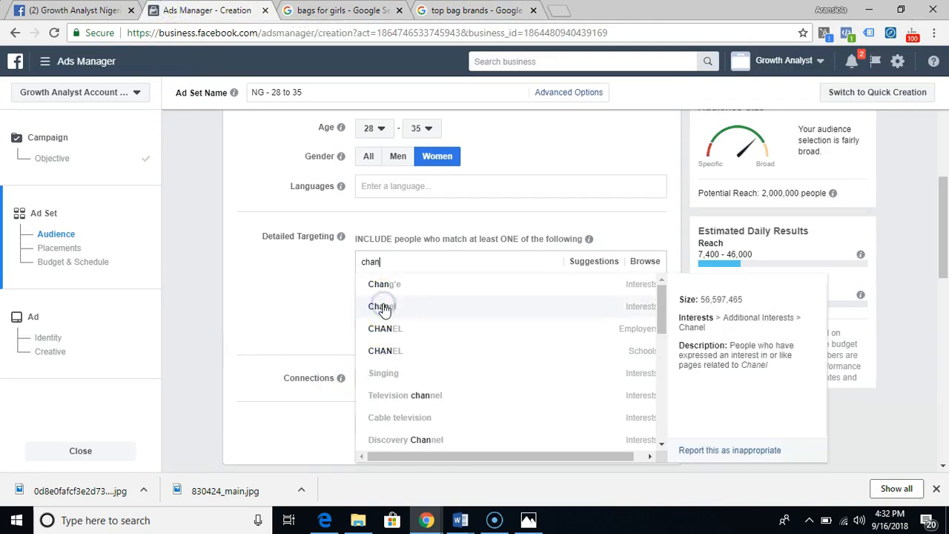
click(382, 307)
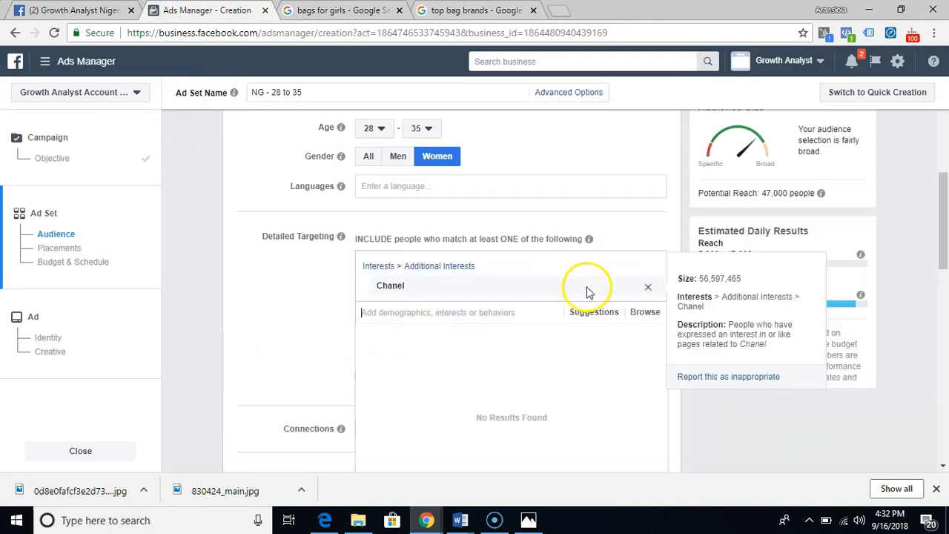
mouse_move(860, 254)
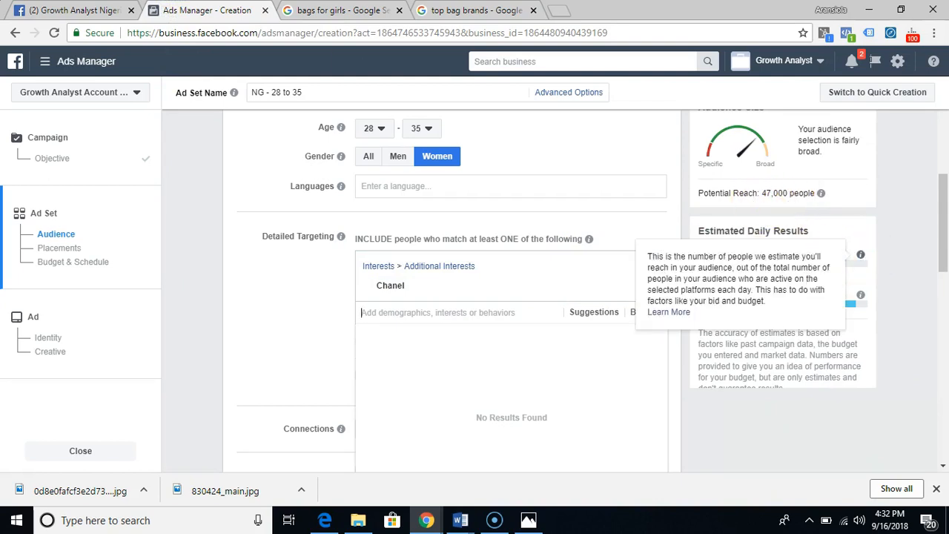
- Consult the list of top bag brands and add the interest "Fendi" to the ad set's detailed targeting
click(341, 11)
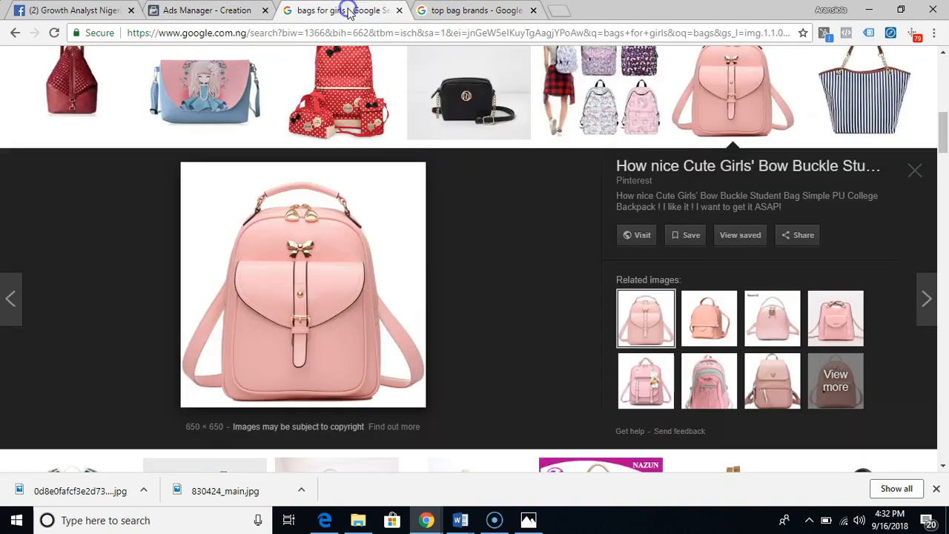
click(451, 12)
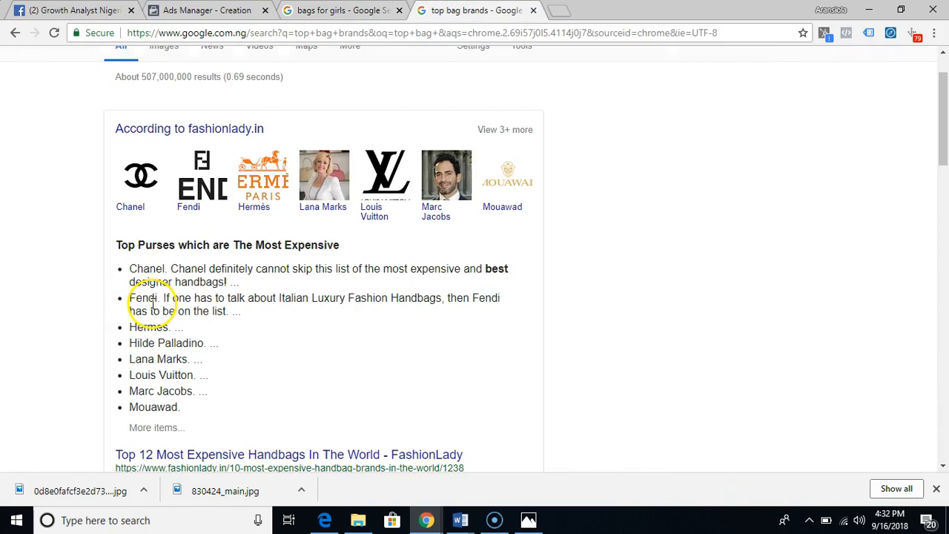
click(190, 10)
click(438, 312)
text(fendi)
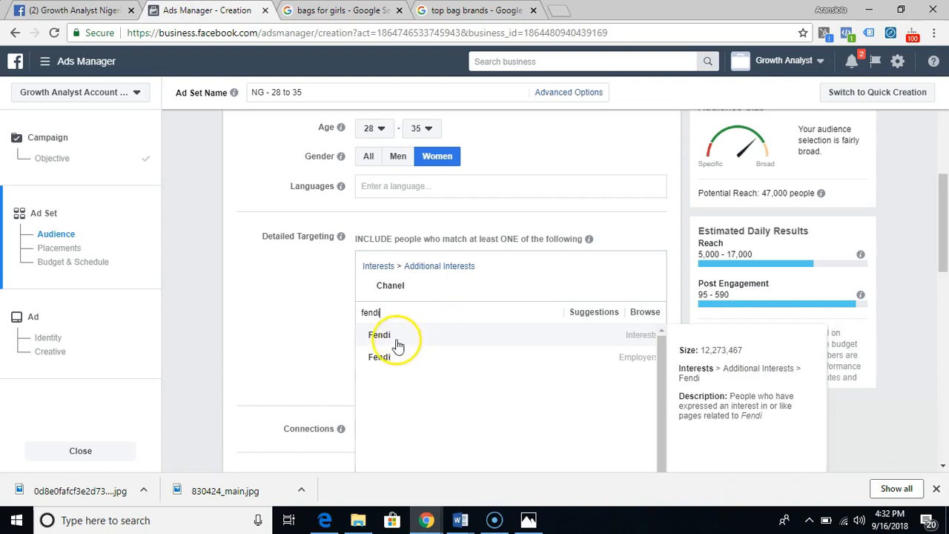
click(380, 337)
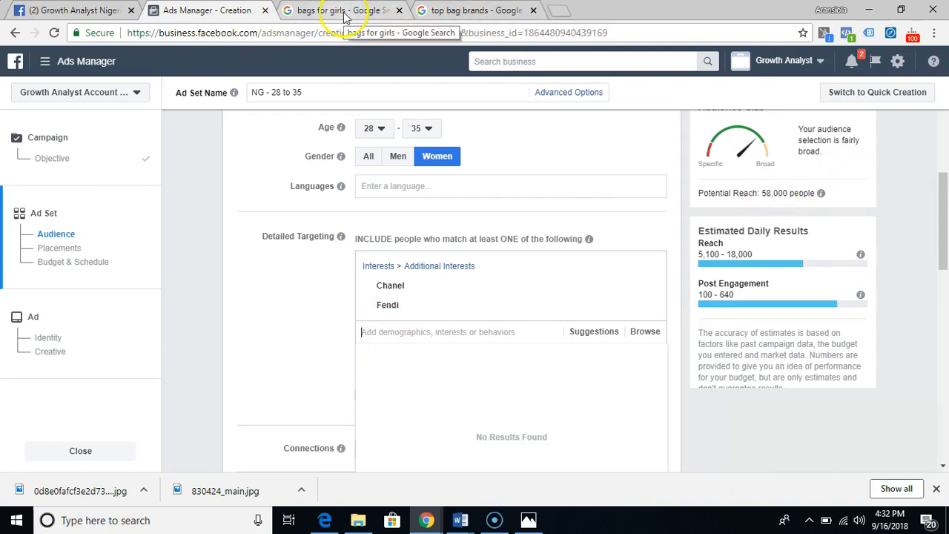
- Check the bag brand list again and add "Hermes" as a further interest in the detailed targeting
click(436, 12)
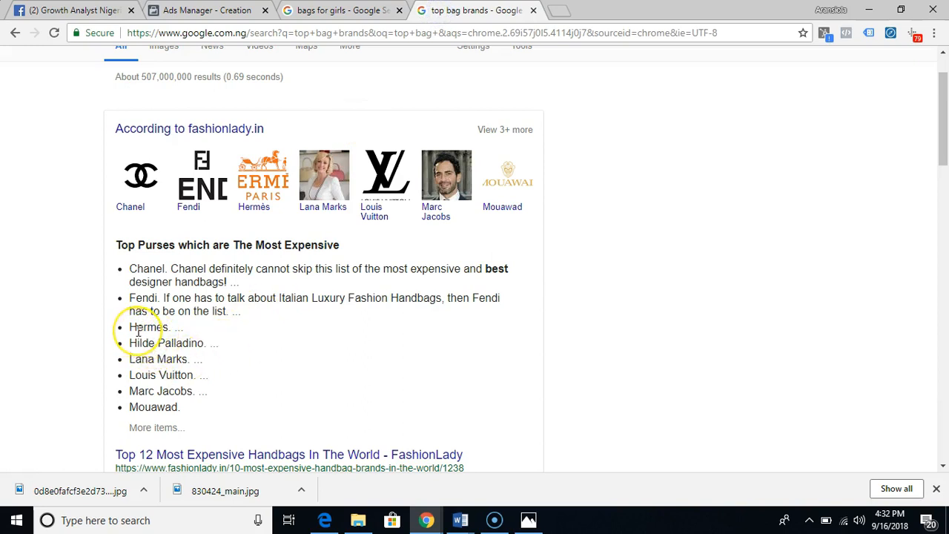
click(208, 12)
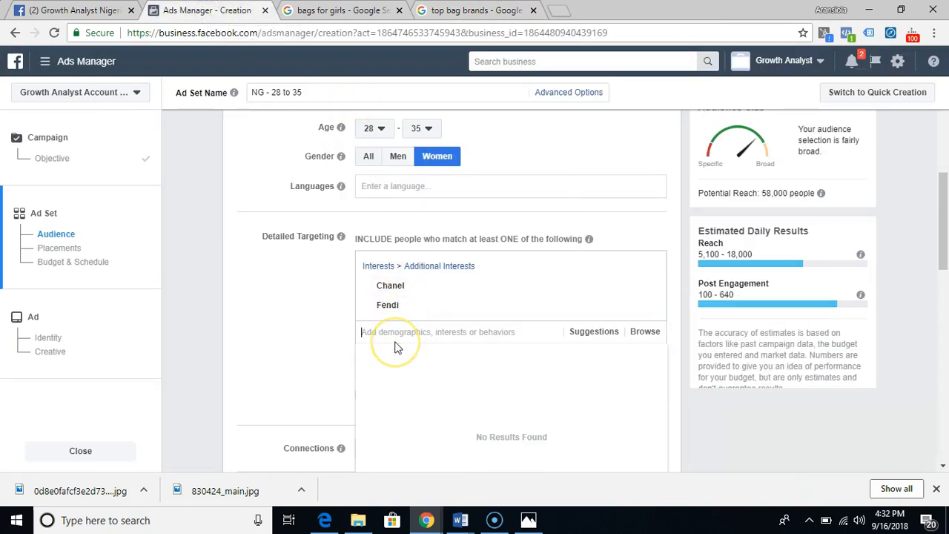
text(Hermes)
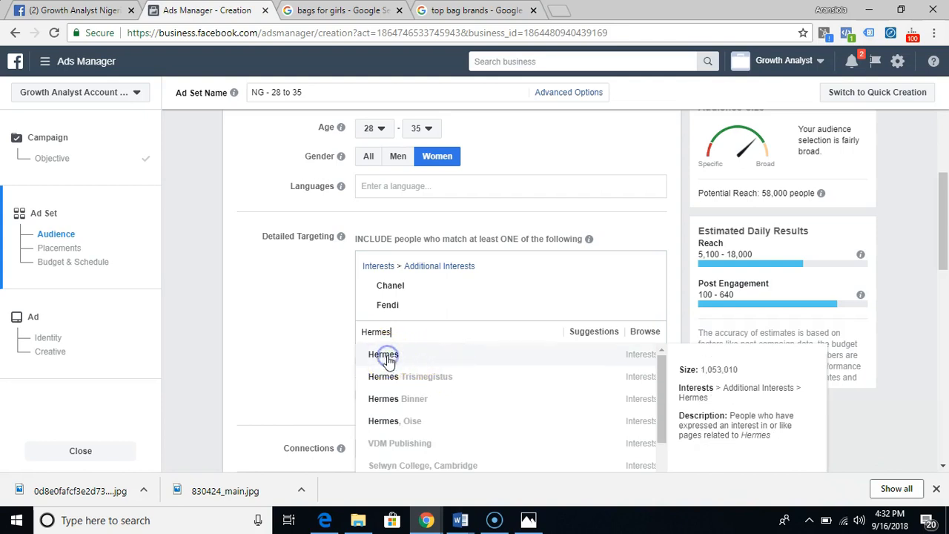
click(384, 355)
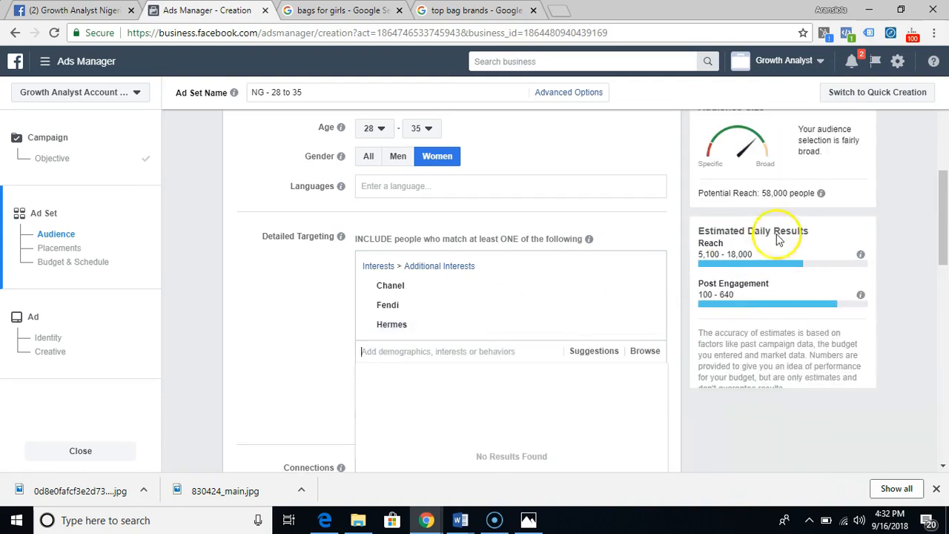
- Look up another brand in the bag brand results and include the "Louis Vuitton" interest in the detailed targeting
click(461, 16)
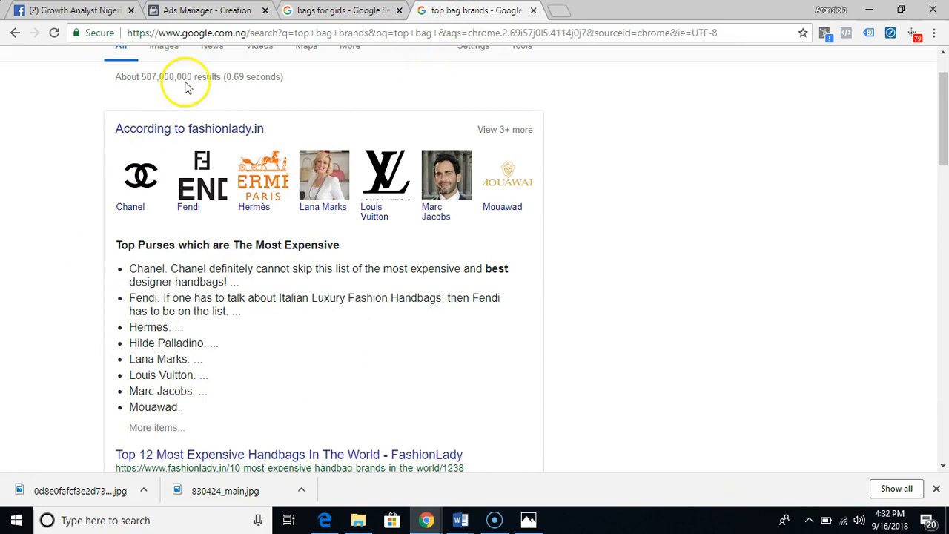
click(214, 16)
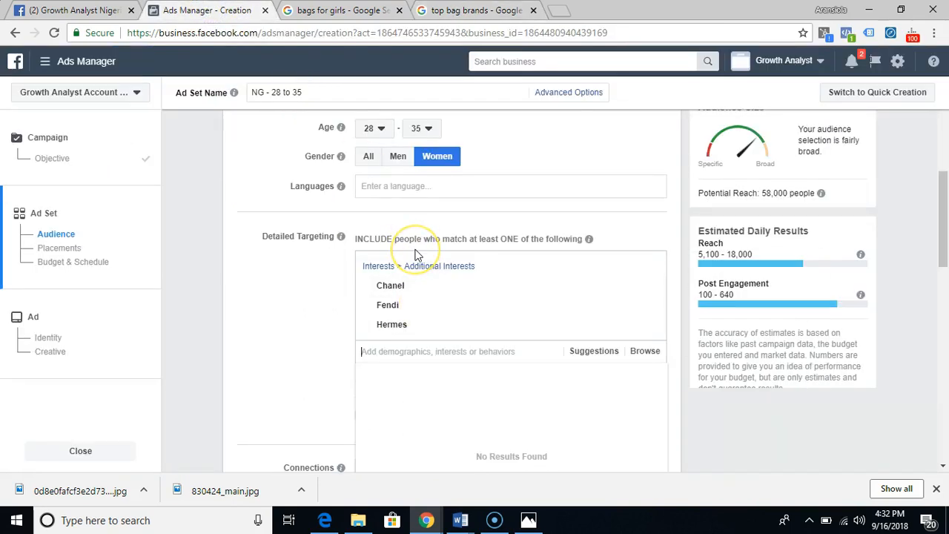
text(Louis)
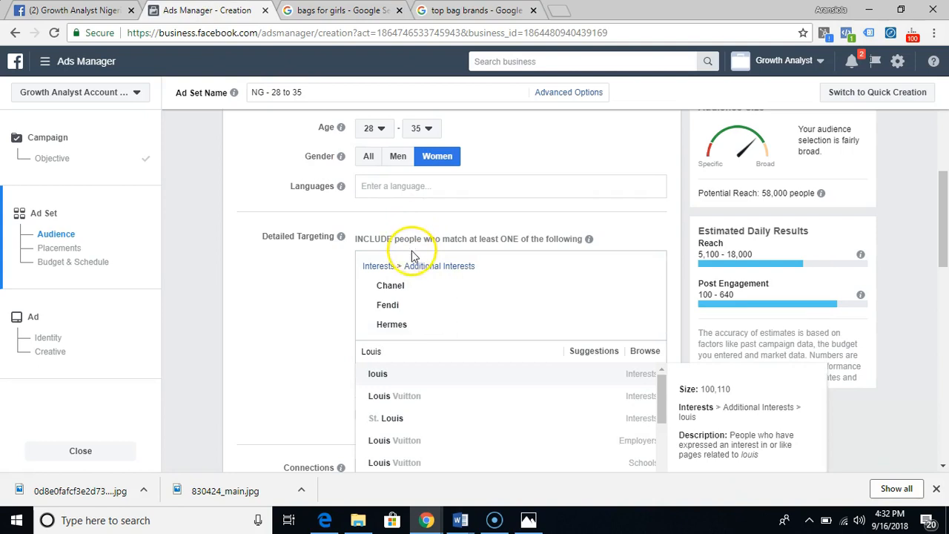
click(406, 400)
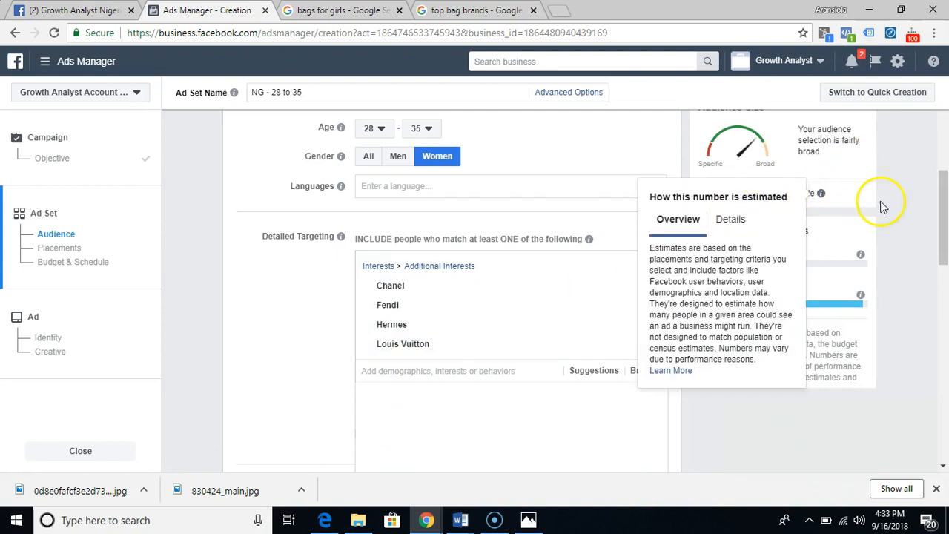
scroll(882, 206, down, 2)
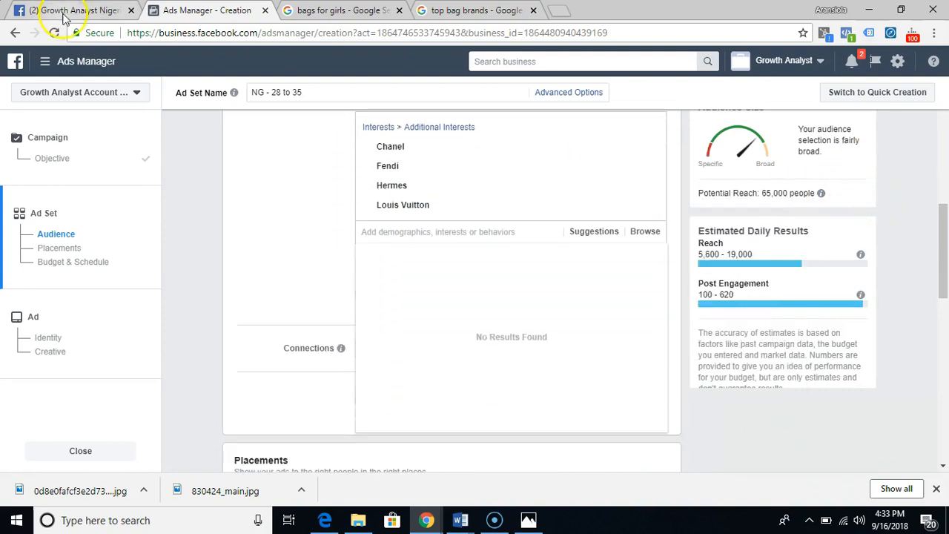
- Search Google for "top fashion brands" in place of the bag brands search and open British Vogue's "Top 10 Fashion Brands 2018" article
click(449, 11)
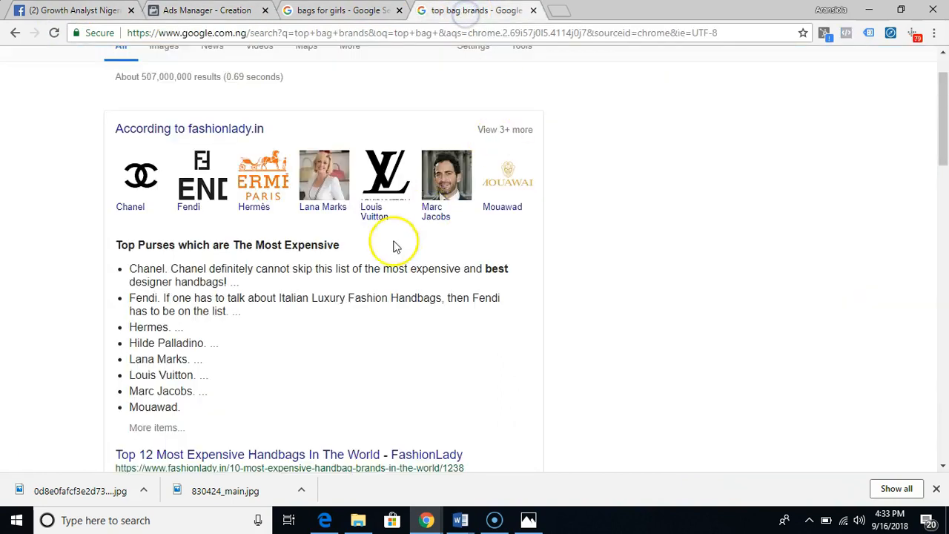
scroll(351, 265, down, 4)
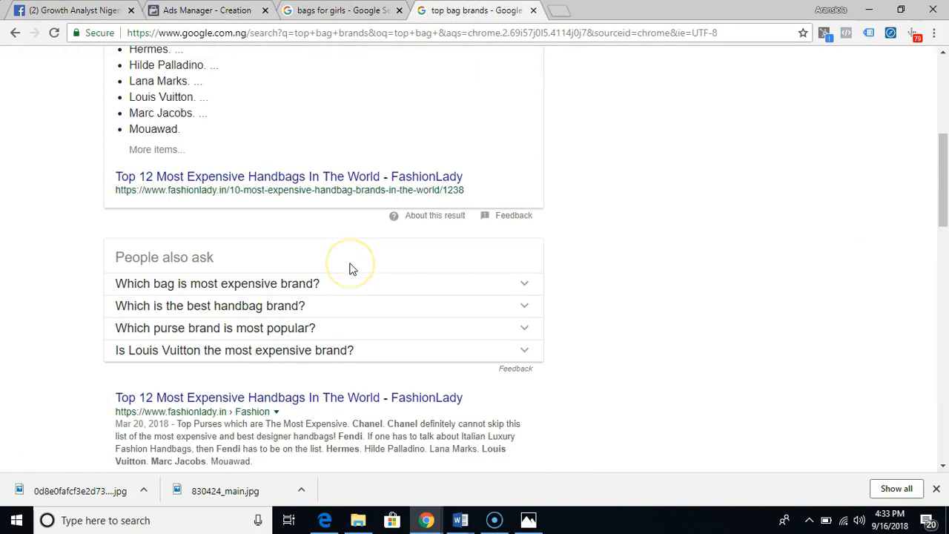
scroll(352, 268, up, 5)
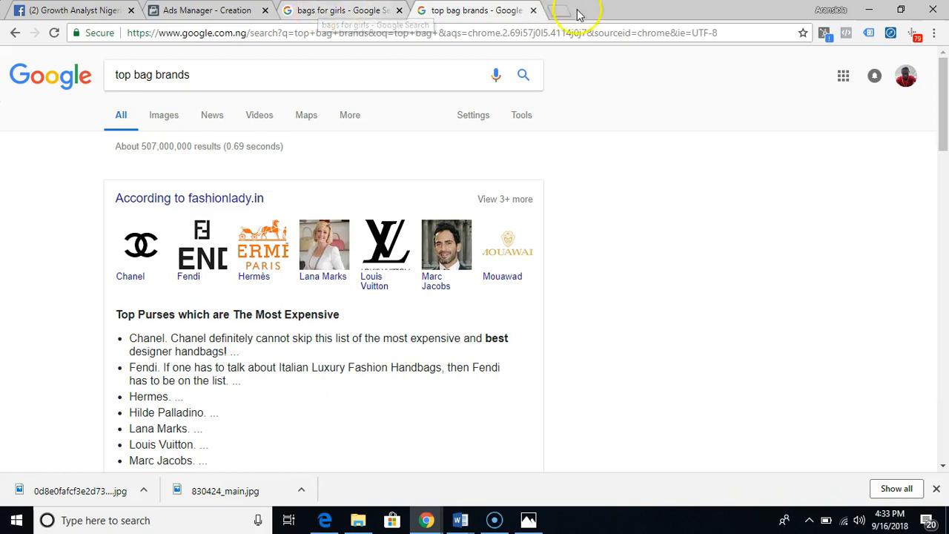
click(561, 33)
click(403, 74)
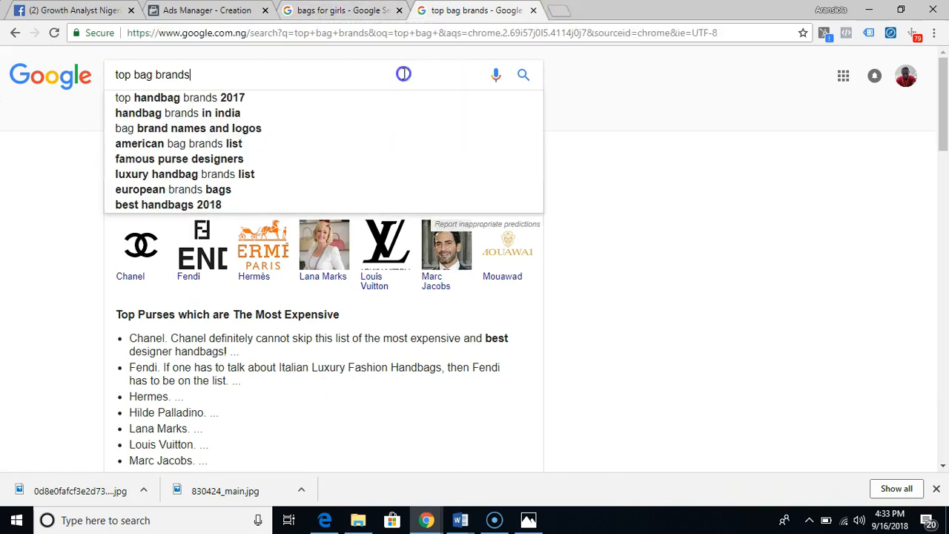
triple_click(403, 74)
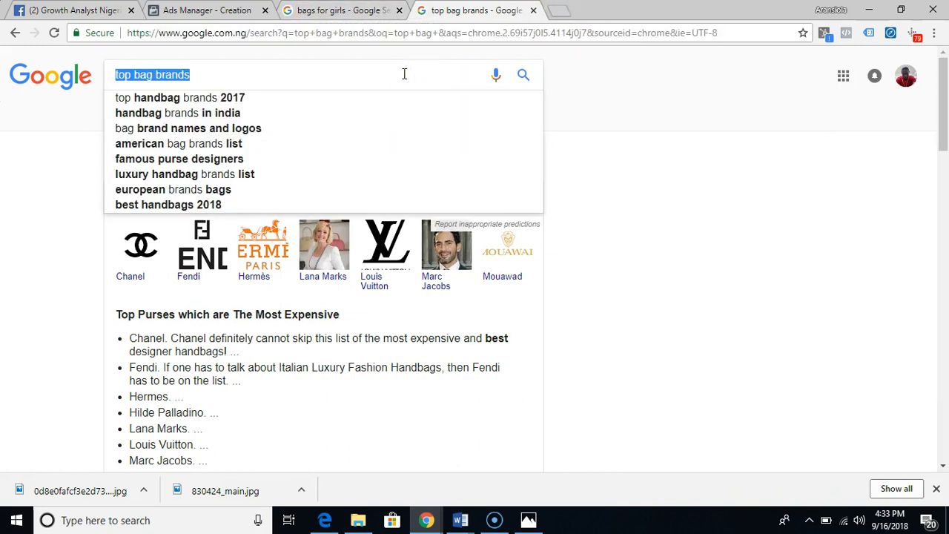
text(top)
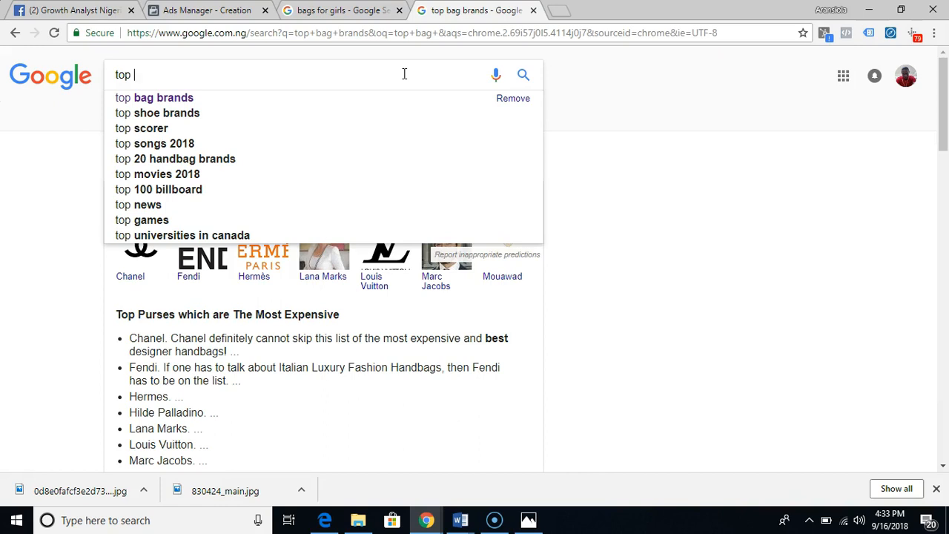
text(fas)
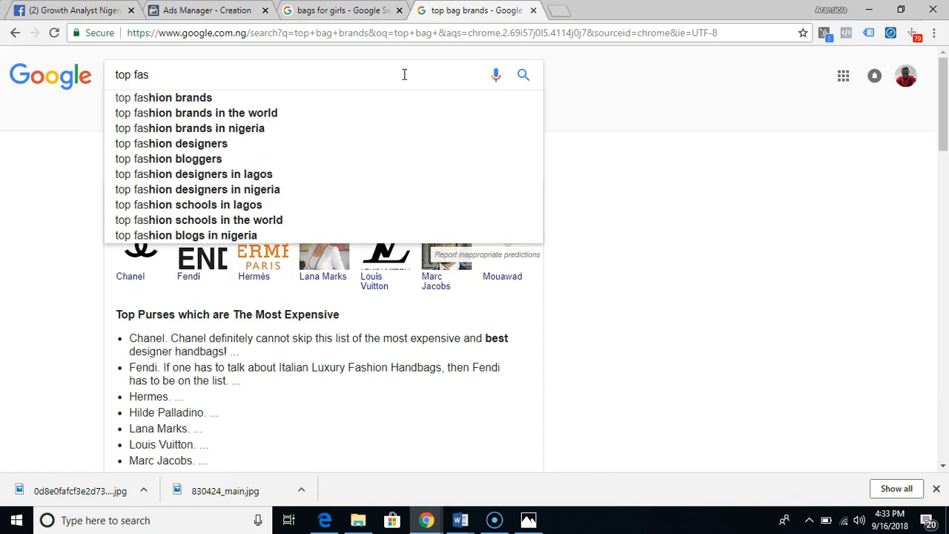
click(232, 96)
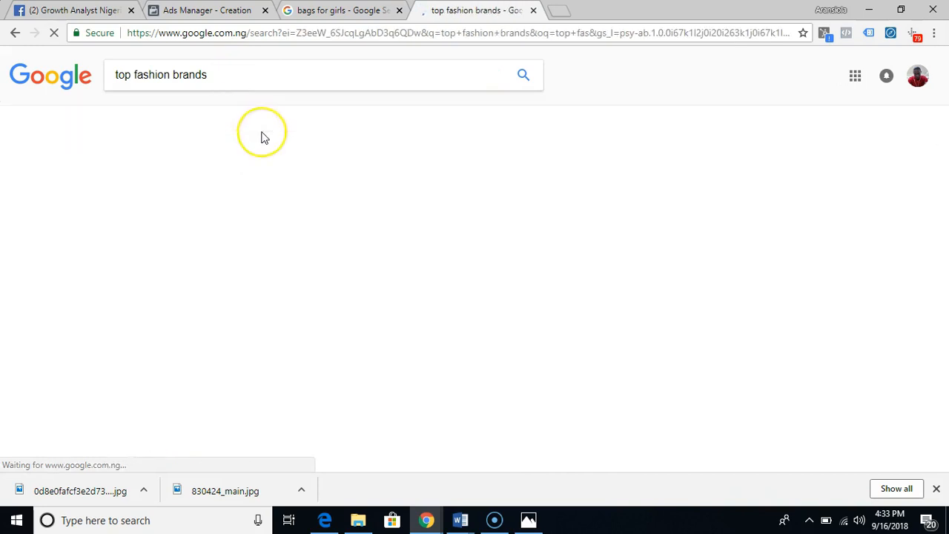
click(221, 175)
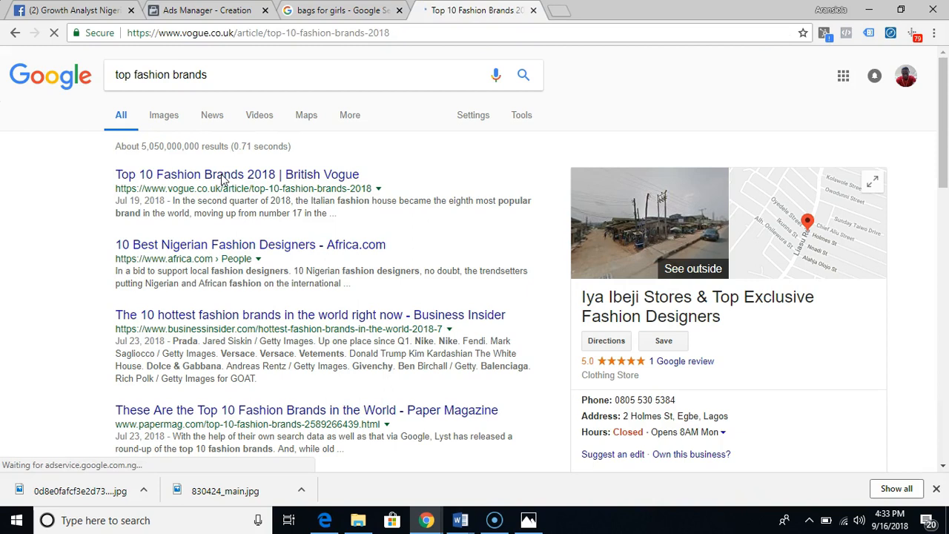
- Read through British Vogue's top 10 fashion brands article, examining its lists of hottest brands and products
click(466, 271)
scroll(466, 274, down, 5)
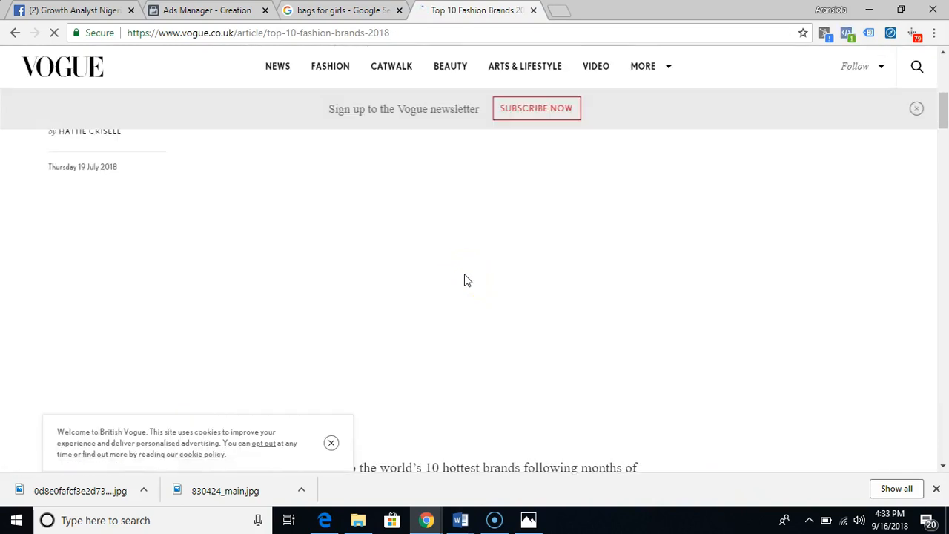
scroll(466, 279, down, 9)
scroll(465, 280, down, 7)
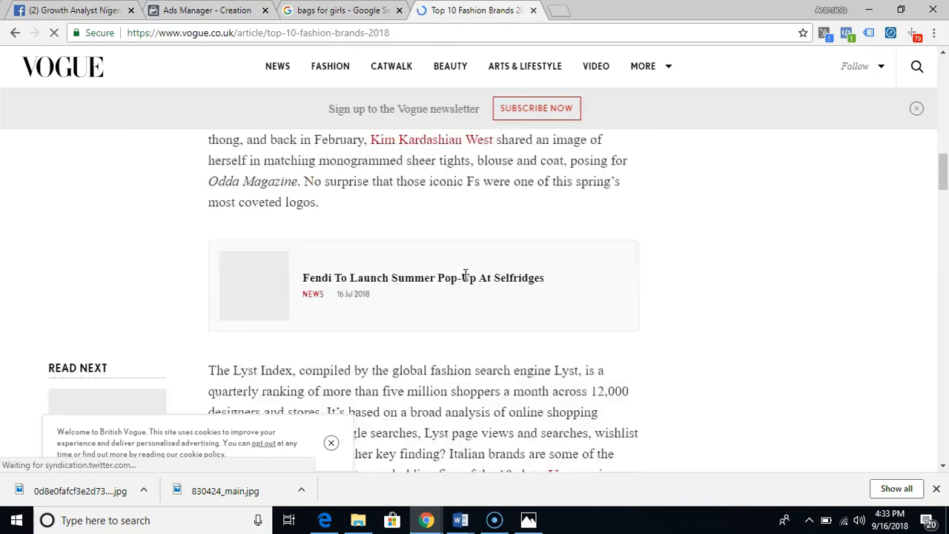
scroll(465, 281, down, 8)
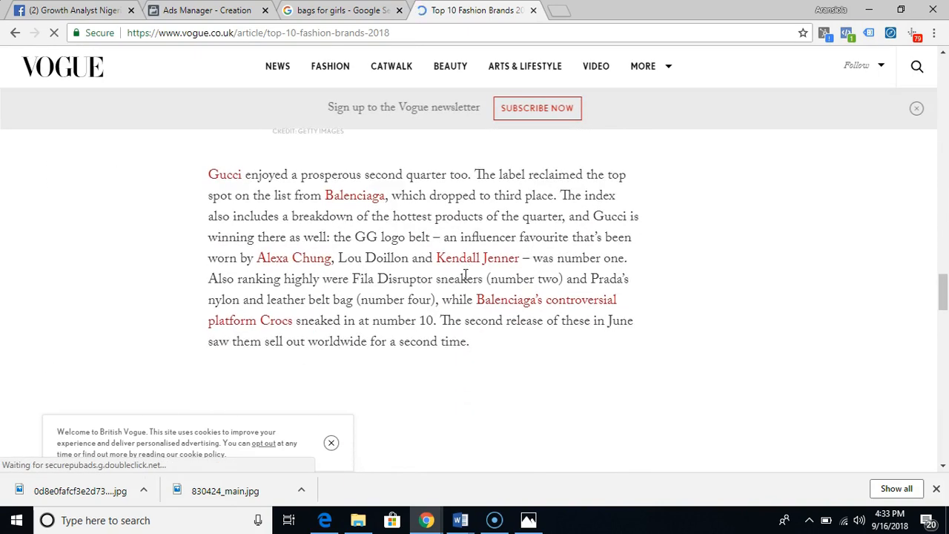
scroll(466, 277, down, 3)
scroll(465, 277, down, 5)
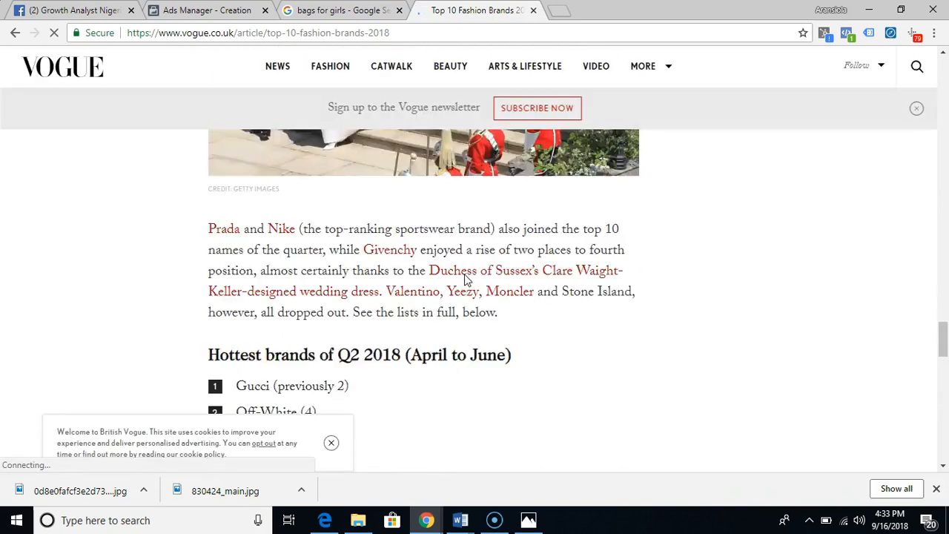
scroll(467, 280, up, 3)
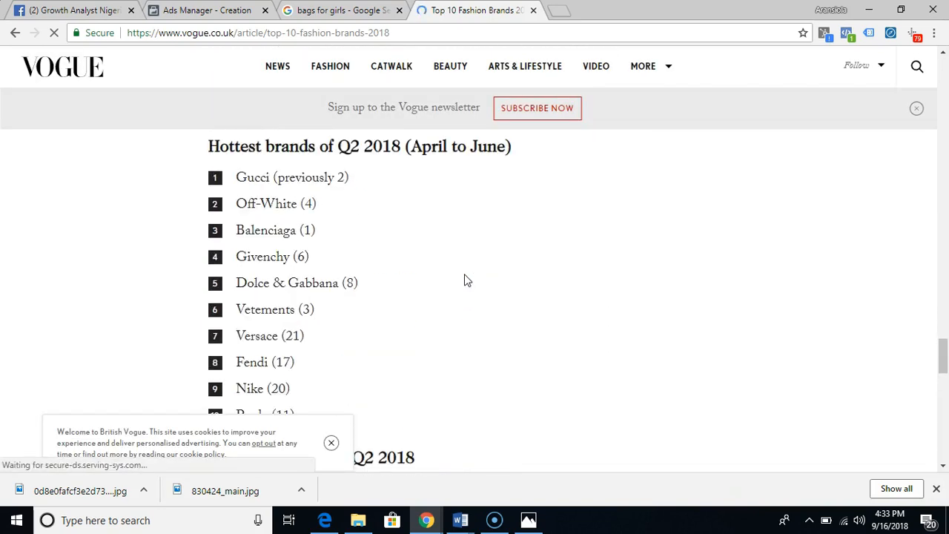
scroll(467, 280, down, 1)
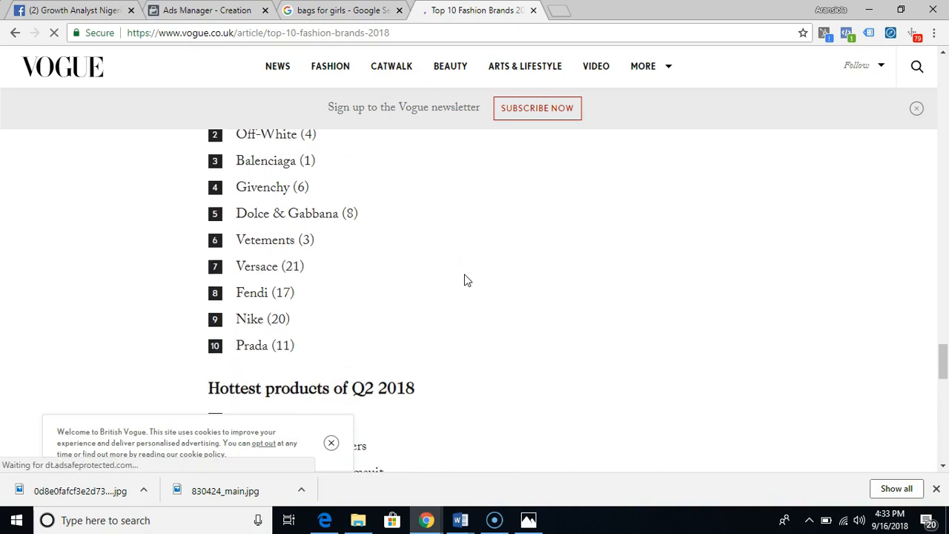
scroll(466, 280, down, 4)
scroll(464, 275, down, 3)
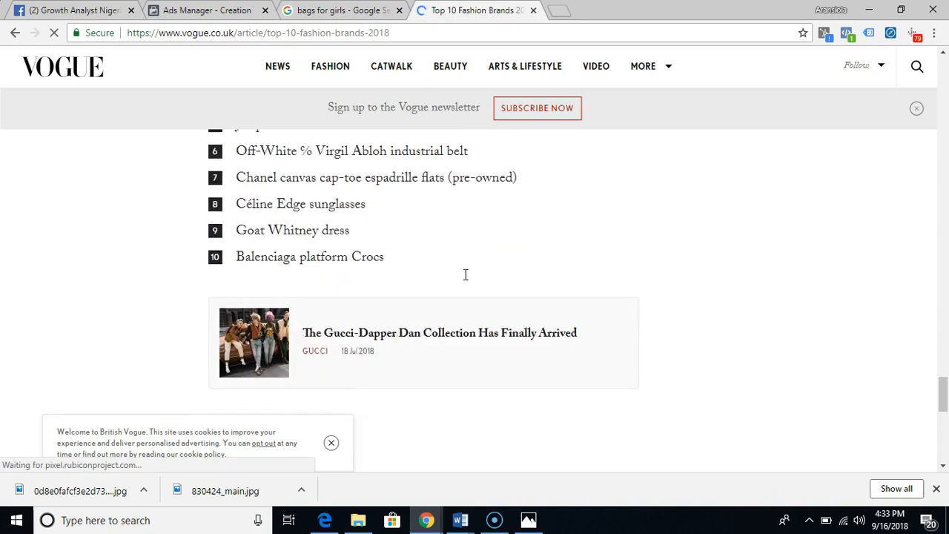
scroll(464, 280, up, 10)
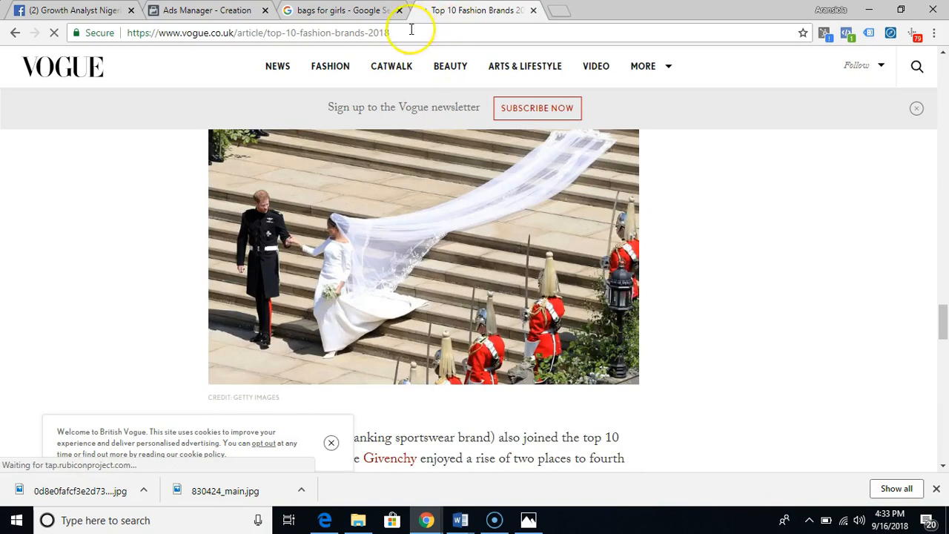
- Search Google for "top cosmetic companies" and look over the ranking of global beauty companies
click(410, 31)
text(top)
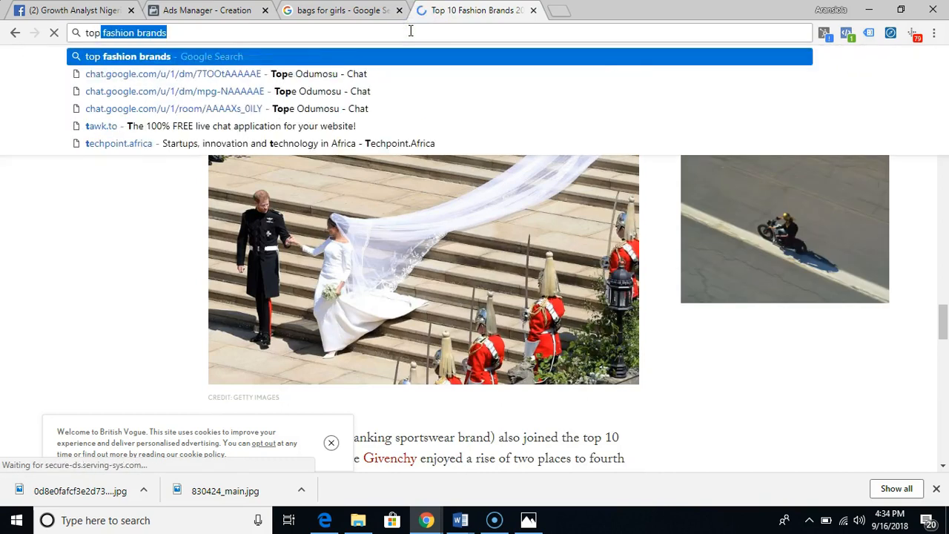
text( cosmect)
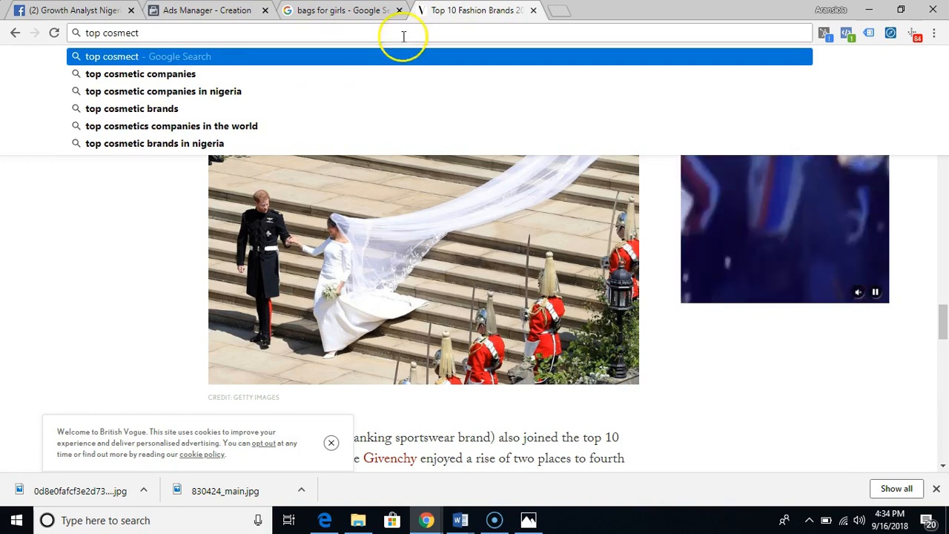
click(308, 80)
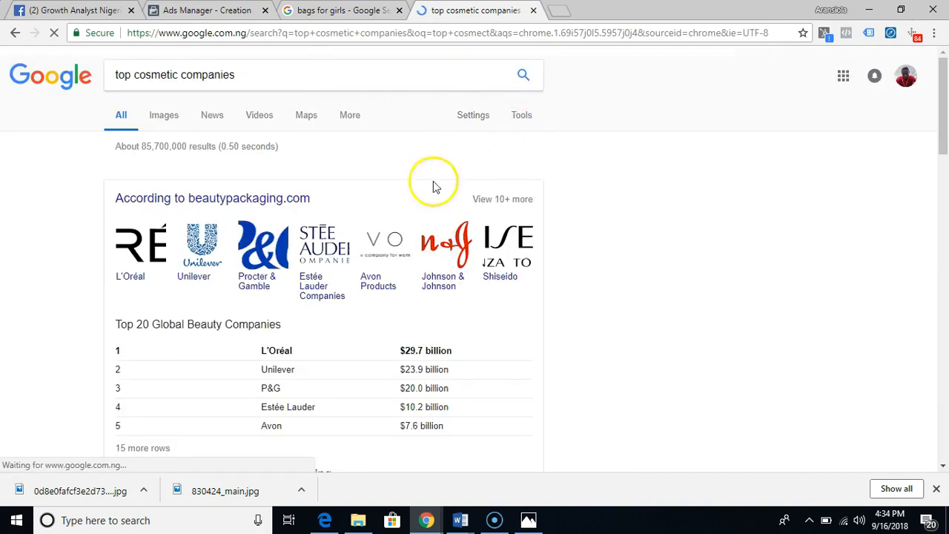
scroll(282, 231, down, 2)
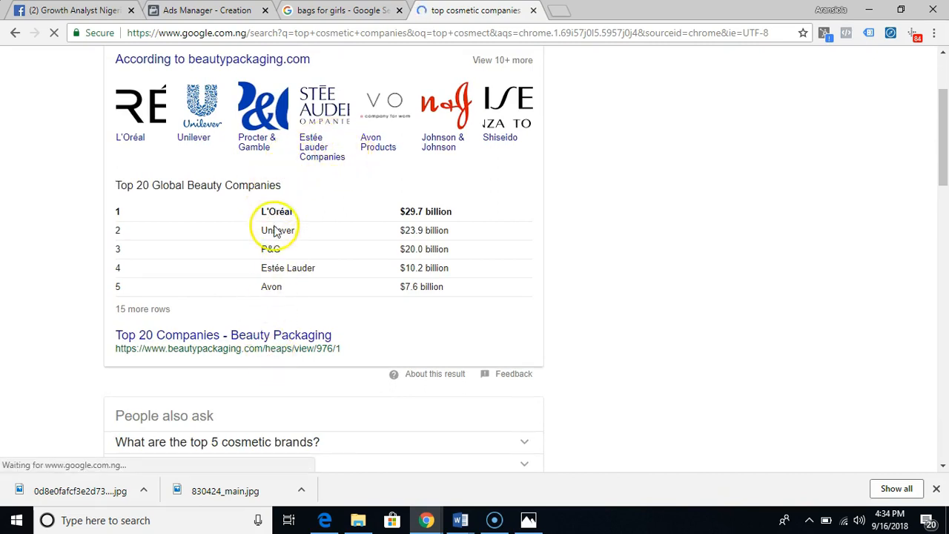
scroll(288, 315, down, 3)
scroll(288, 315, down, 2)
scroll(287, 318, up, 5)
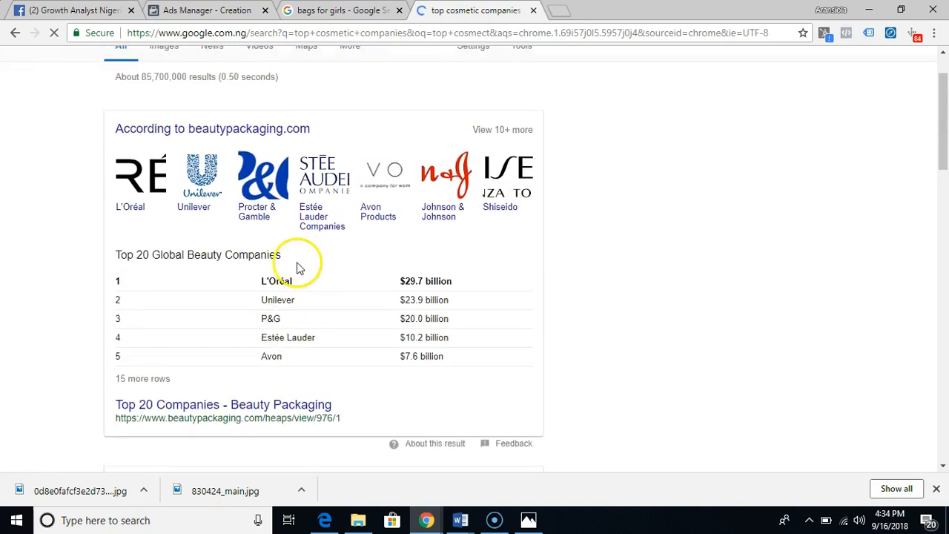
- Switch back to Ads Manager and add the interest "Zara (retailer)" to the ad set's detailed targeting
click(201, 10)
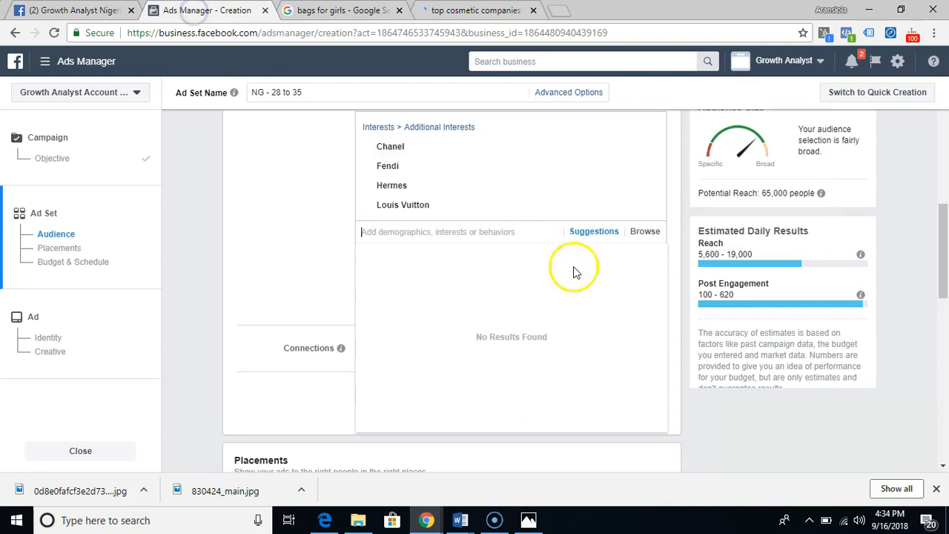
text(Zar)
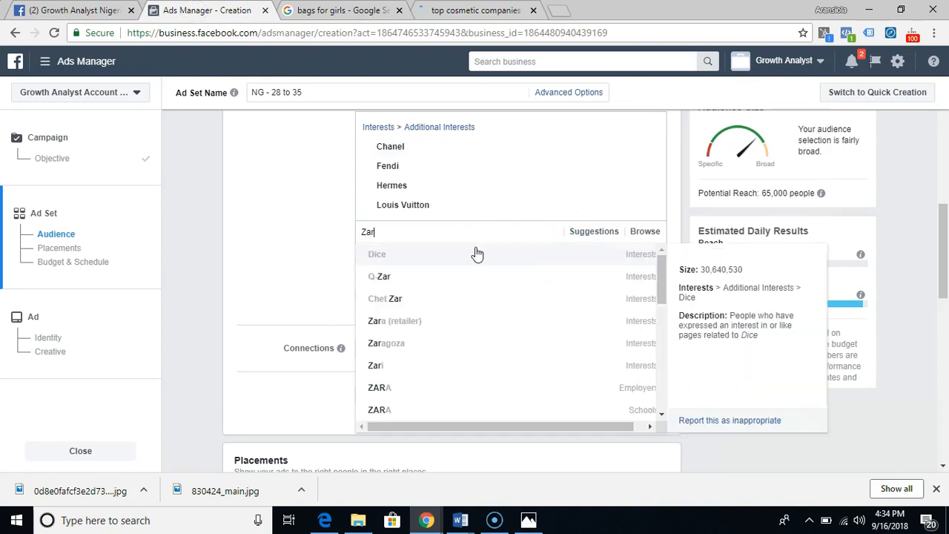
text(o)
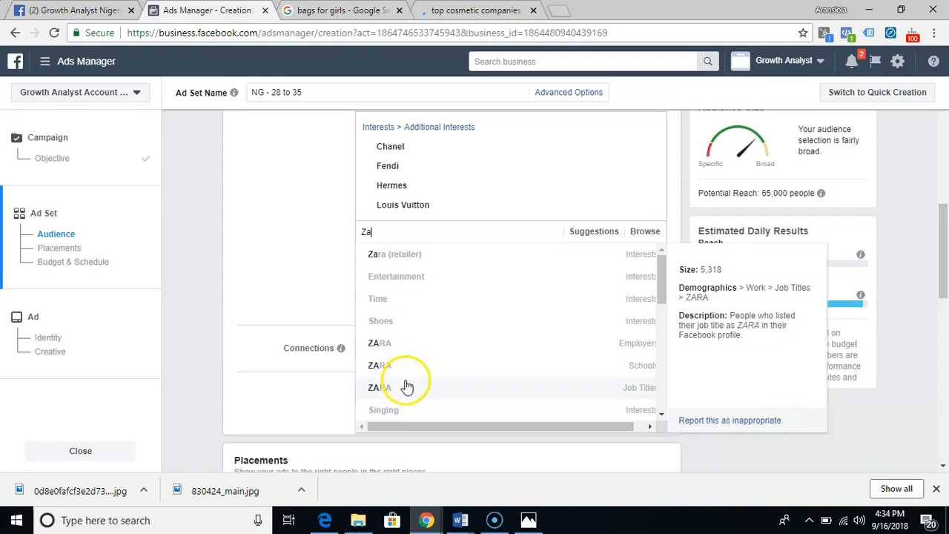
scroll(416, 359, down, 2)
scroll(415, 360, up, 3)
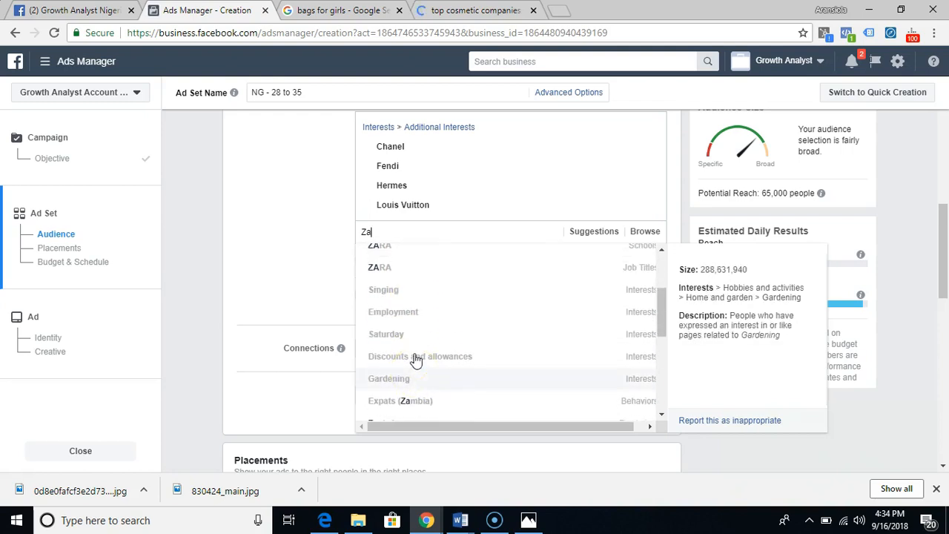
click(433, 257)
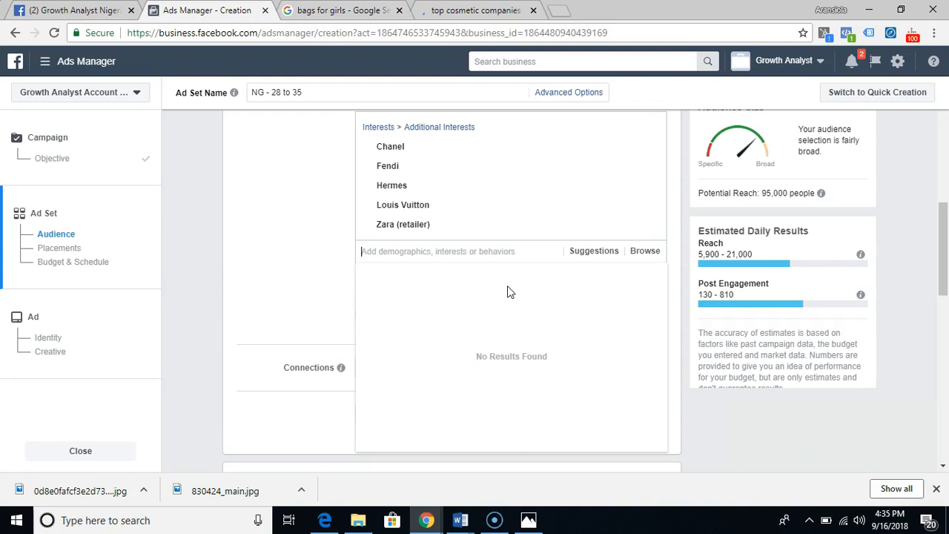
- Search Google for "top underwear brands" in place of the cosmetics search and look through the results
click(472, 17)
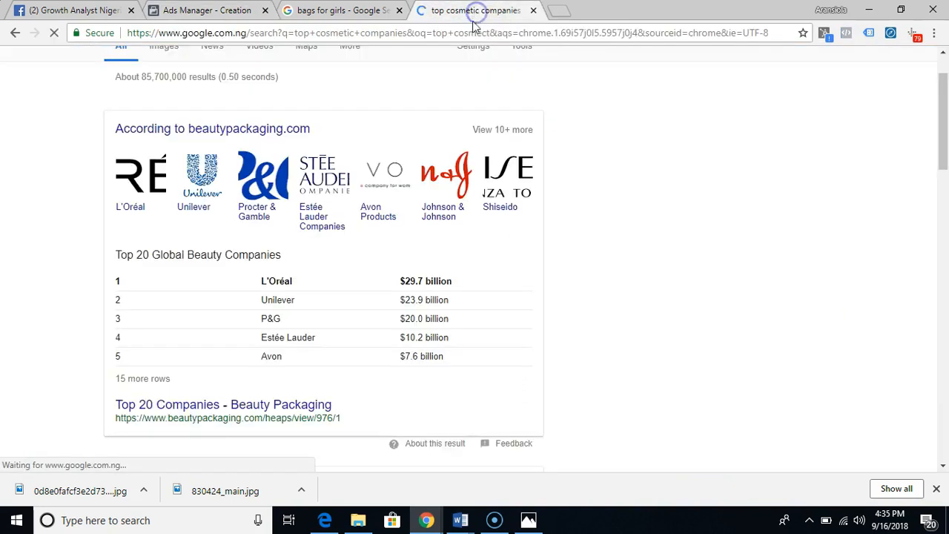
scroll(457, 80, up, 1)
double_click(430, 83)
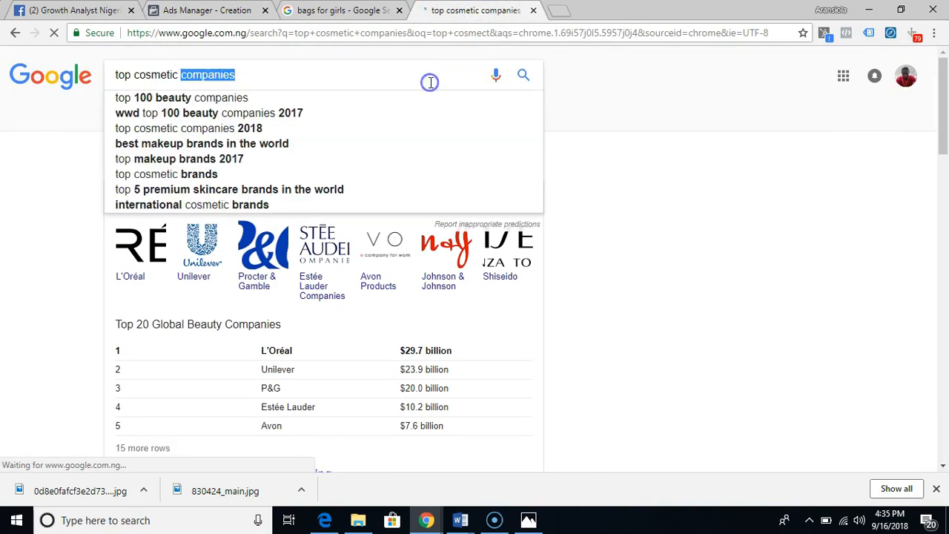
triple_click(430, 82)
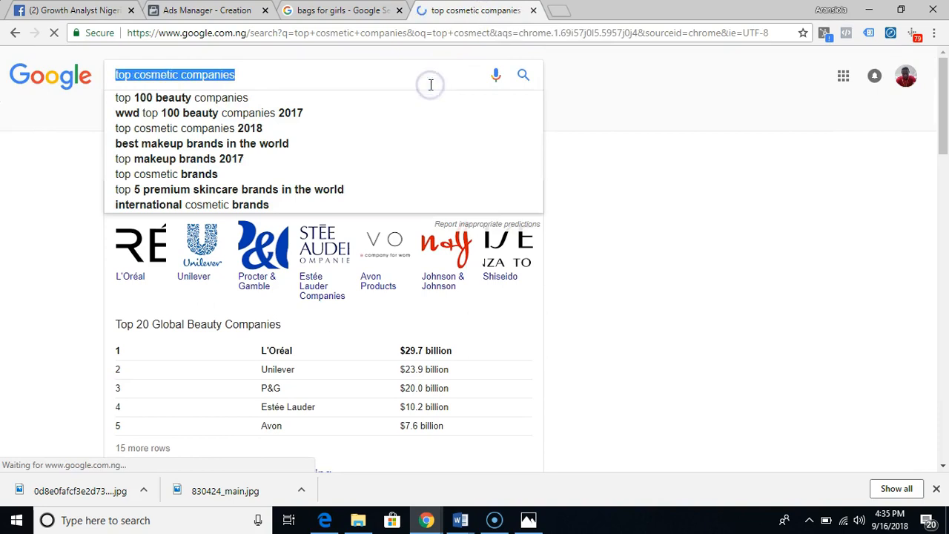
text(top u)
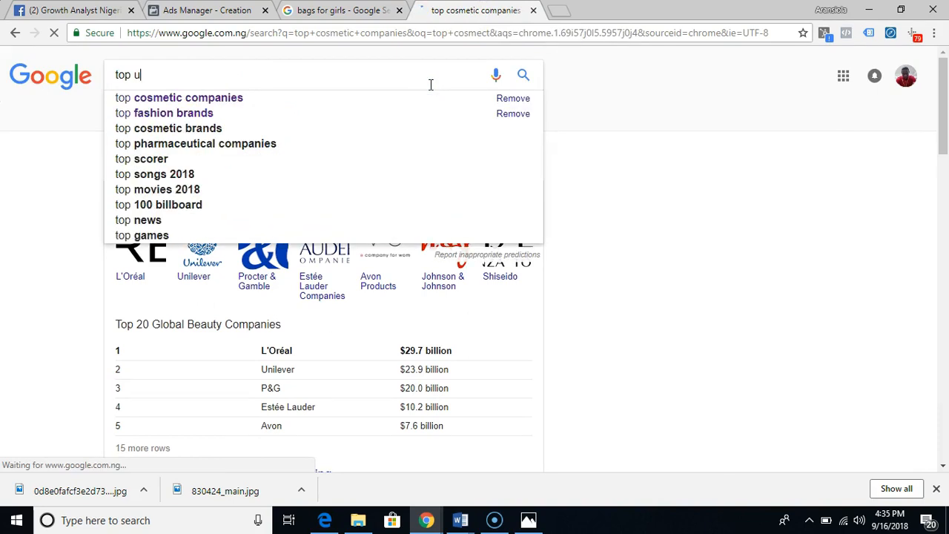
text(nder)
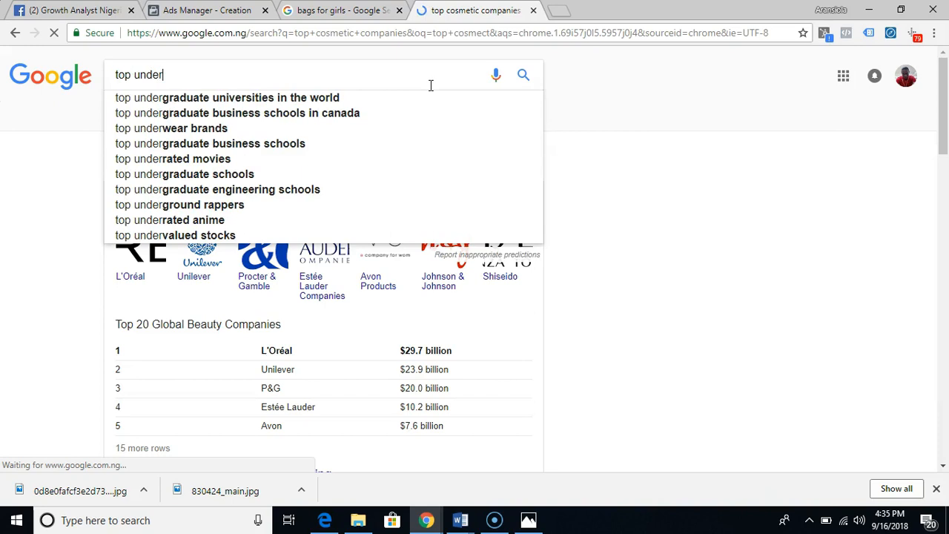
text(wear)
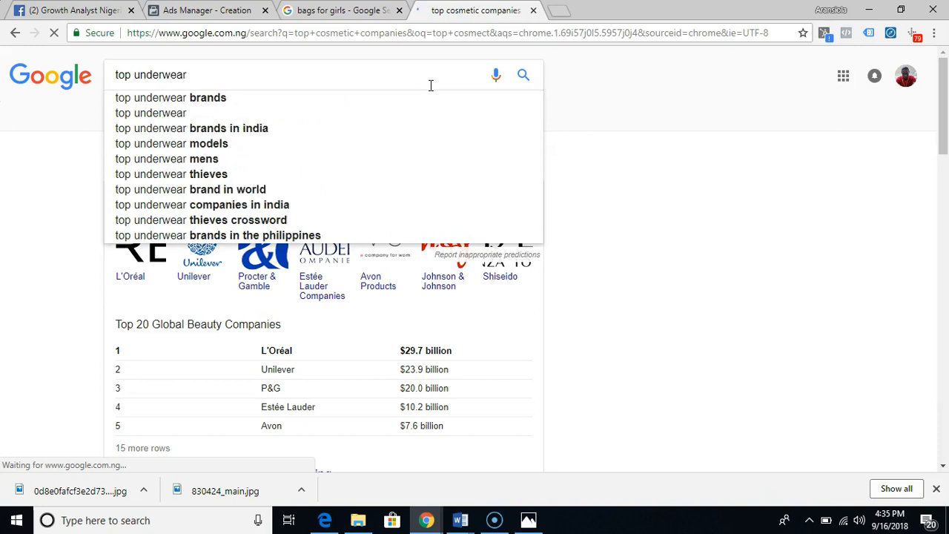
click(405, 97)
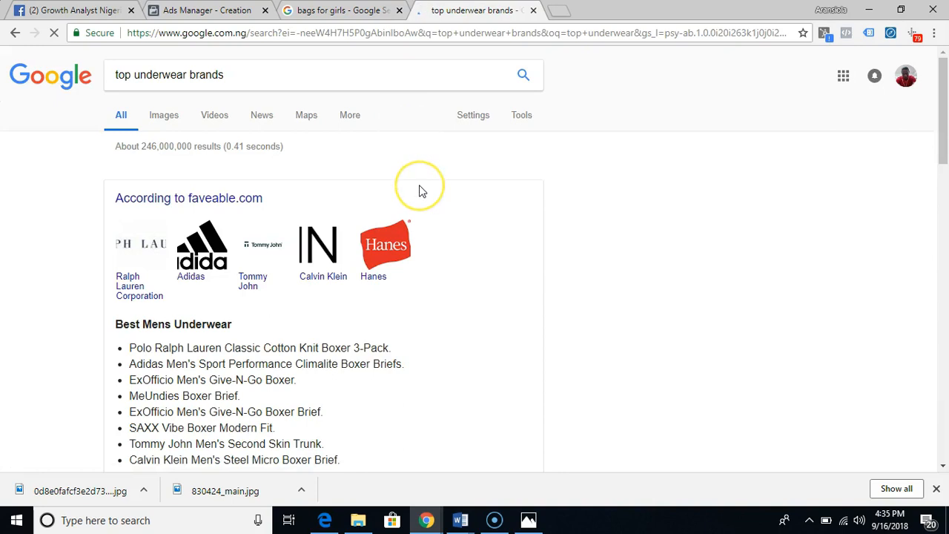
scroll(598, 264, down, 3)
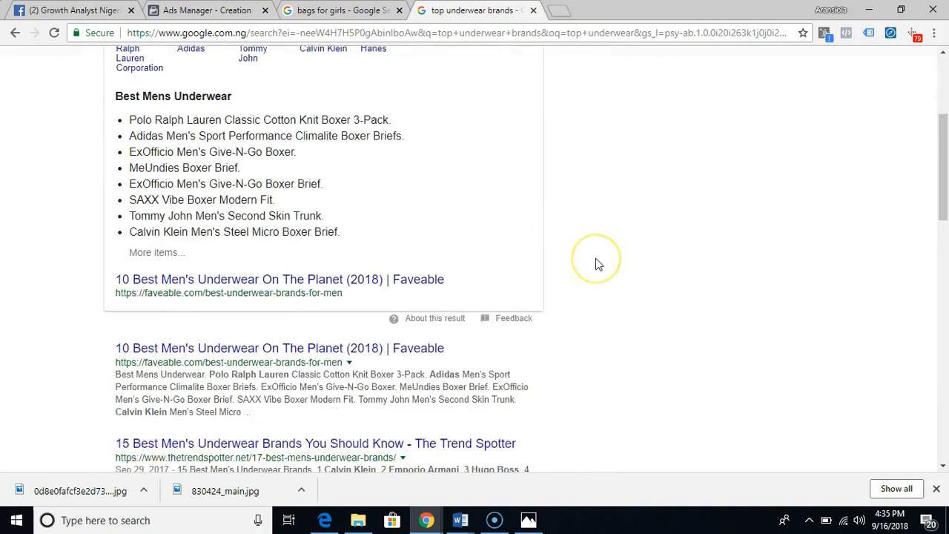
scroll(598, 264, down, 1)
scroll(599, 265, down, 4)
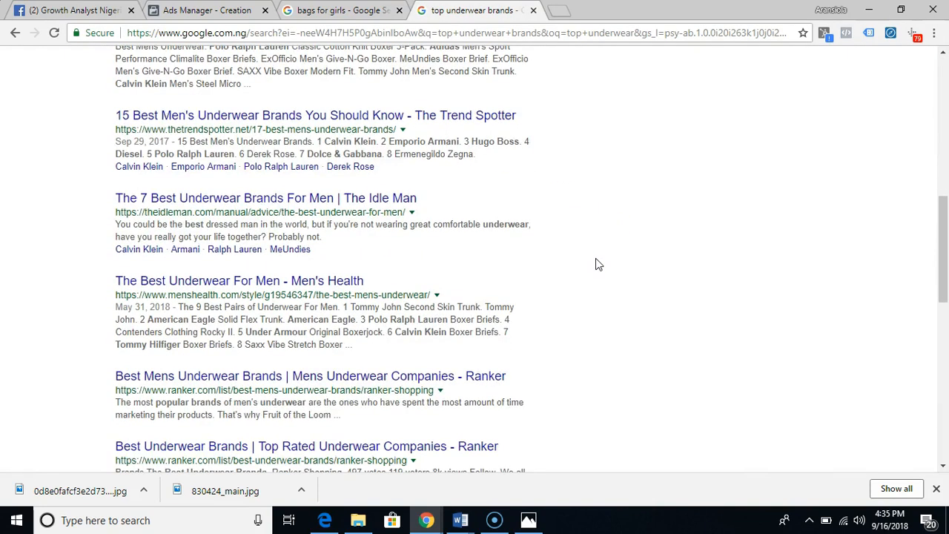
scroll(599, 265, down, 5)
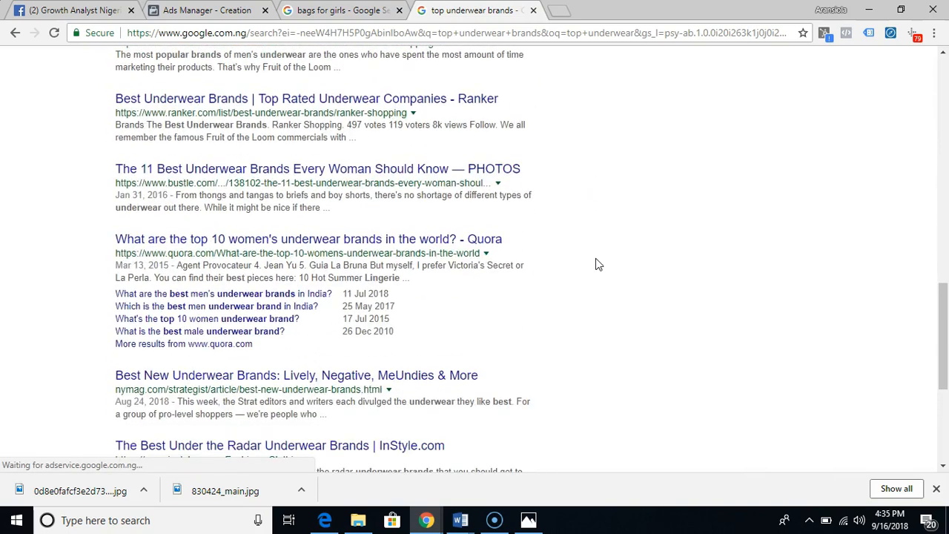
scroll(599, 265, up, 10)
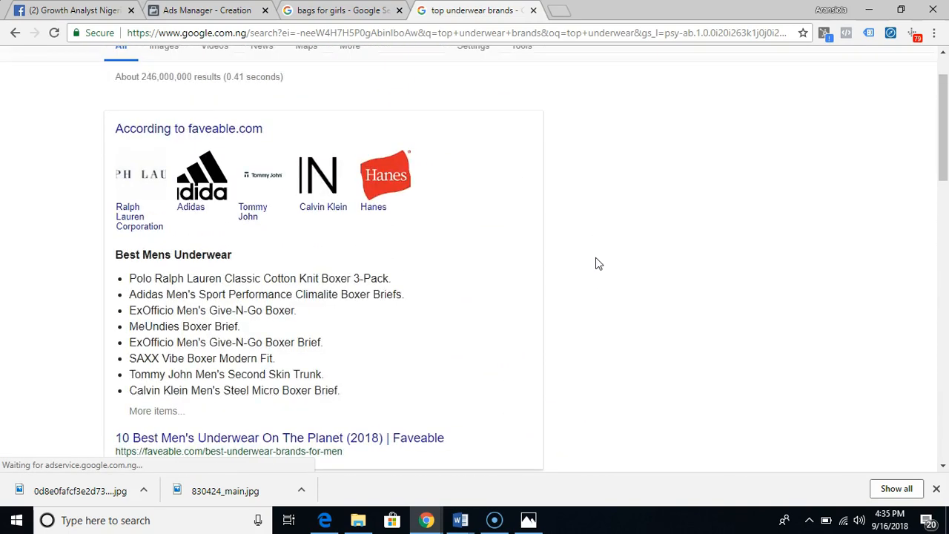
scroll(598, 265, up, 1)
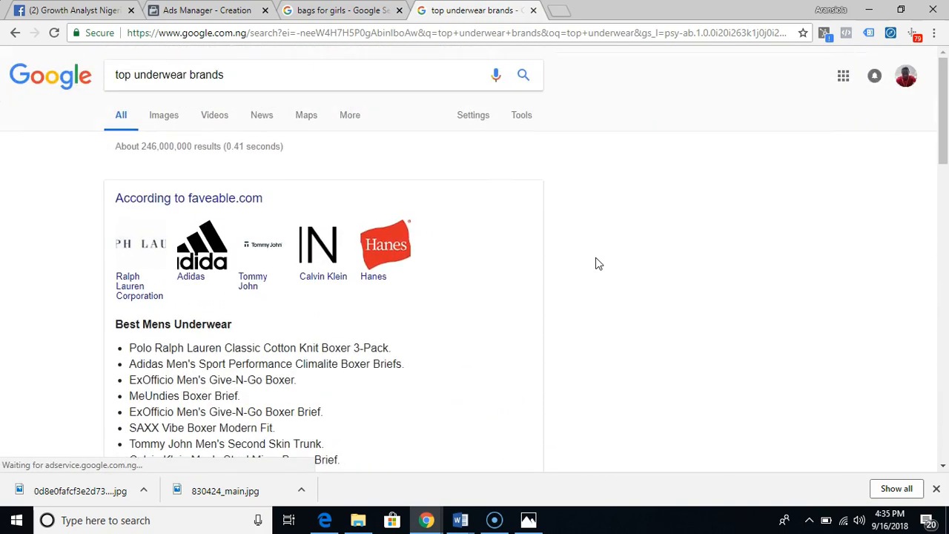
- Change the Google search to "top bra companies" and return to the ad set's detailed targeting in Ads Manager
click(273, 75)
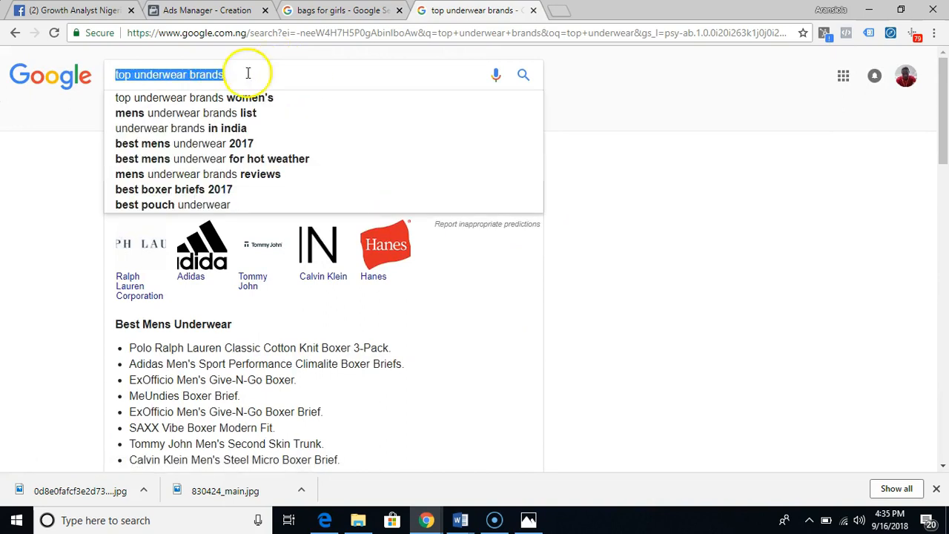
click(241, 72)
key(BackSpace)
key(BackSpace)
key(BackSpace)
key(BackSpace)
key(BackSpace)
key(BackSpace)
key(BackSpace)
key(BackSpace)
key(BackSpace)
key(BackSpace)
key(BackSpace)
key(BackSpace)
key(BackSpace)
key(BackSpace)
key(BackSpace)
key(BackSpace)
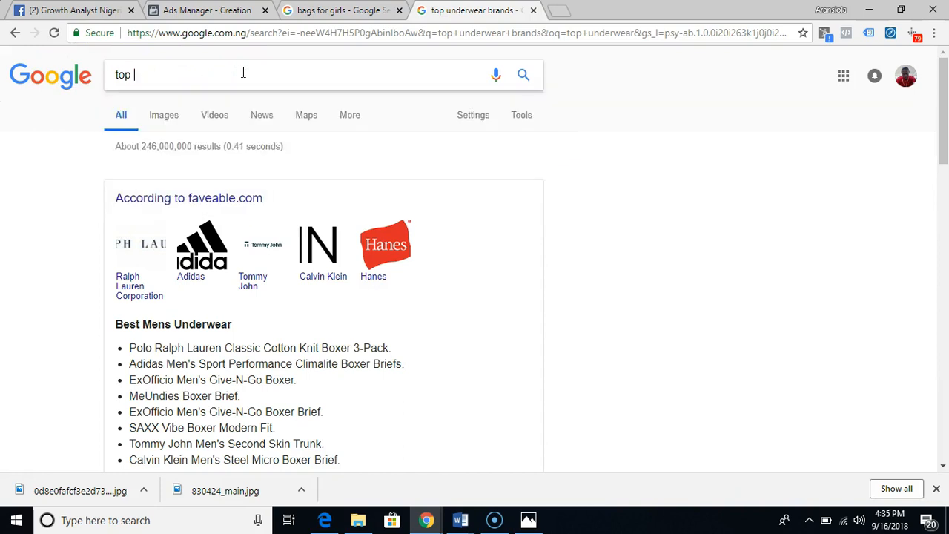
text(bra)
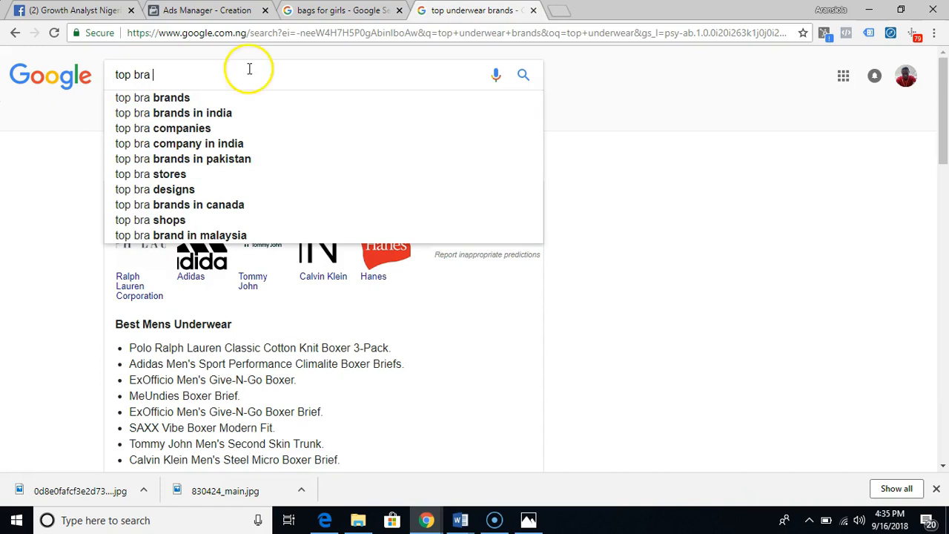
click(241, 129)
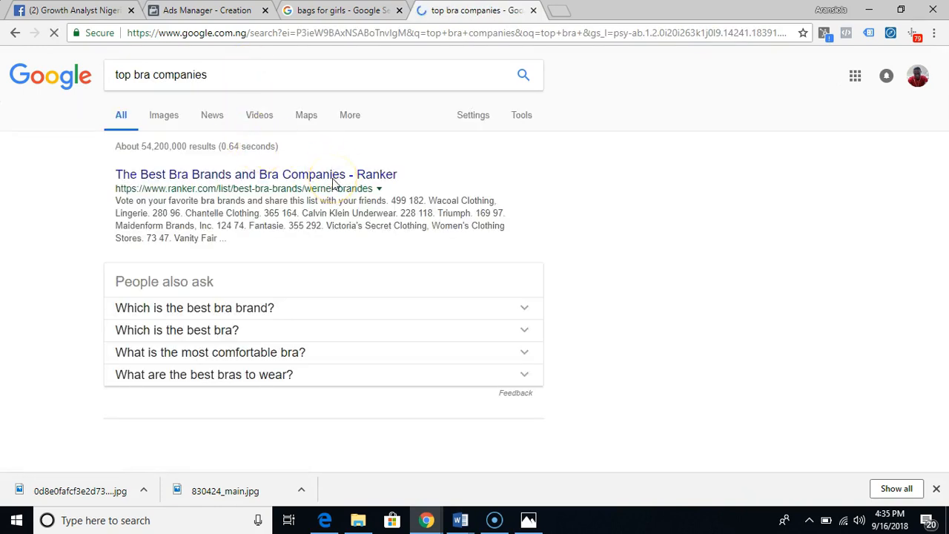
click(186, 15)
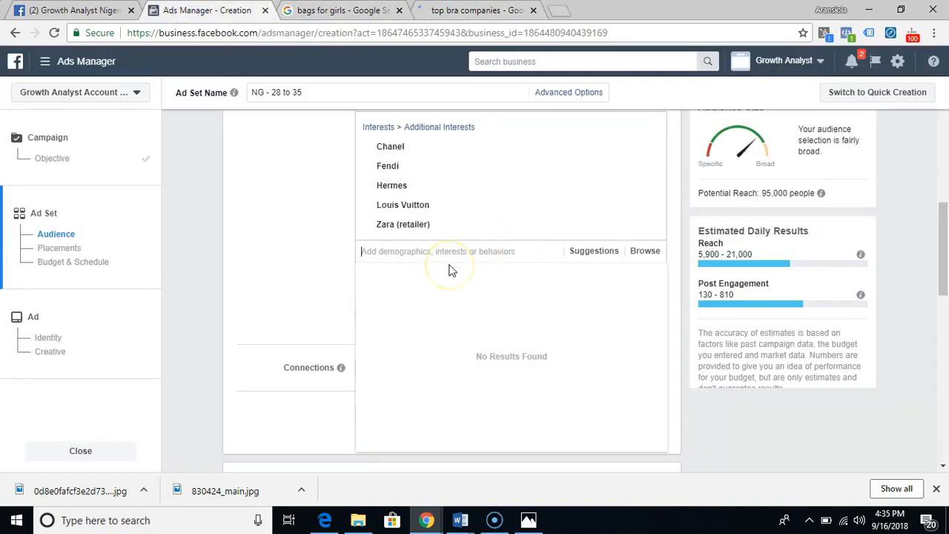
- Add the interest "Victoria's Secret" to the ad set's detailed targeting and close the interest suggestions
text(vito)
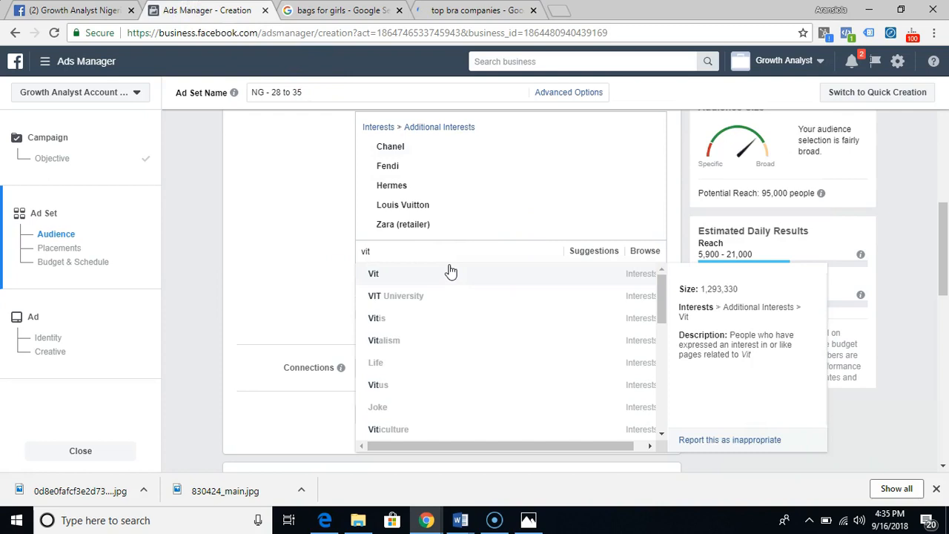
key(BackSpace)
key(BackSpace)
text(ctori)
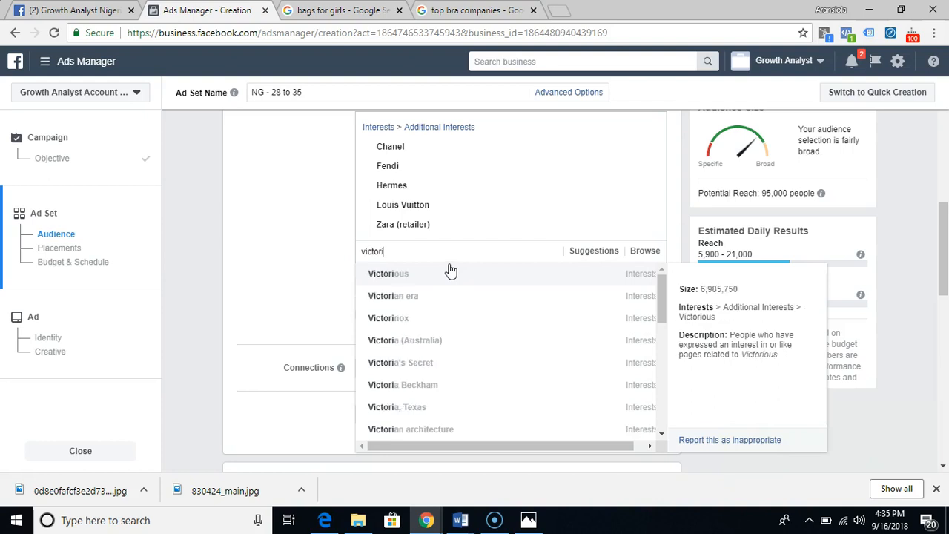
text(a)
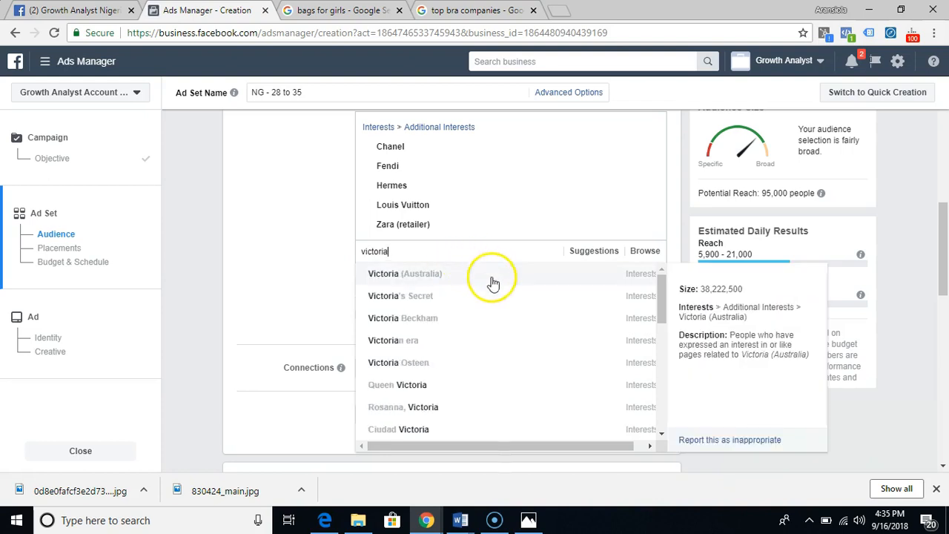
click(418, 297)
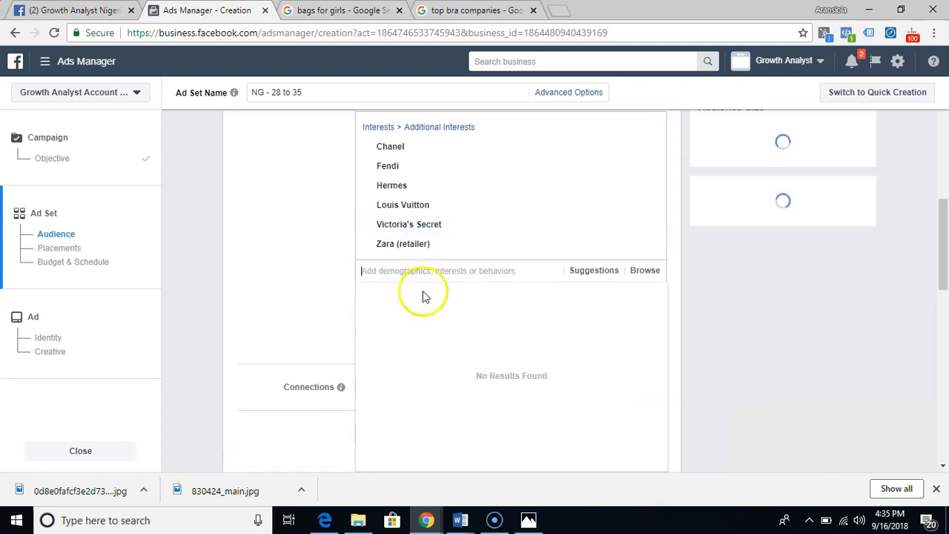
click(725, 210)
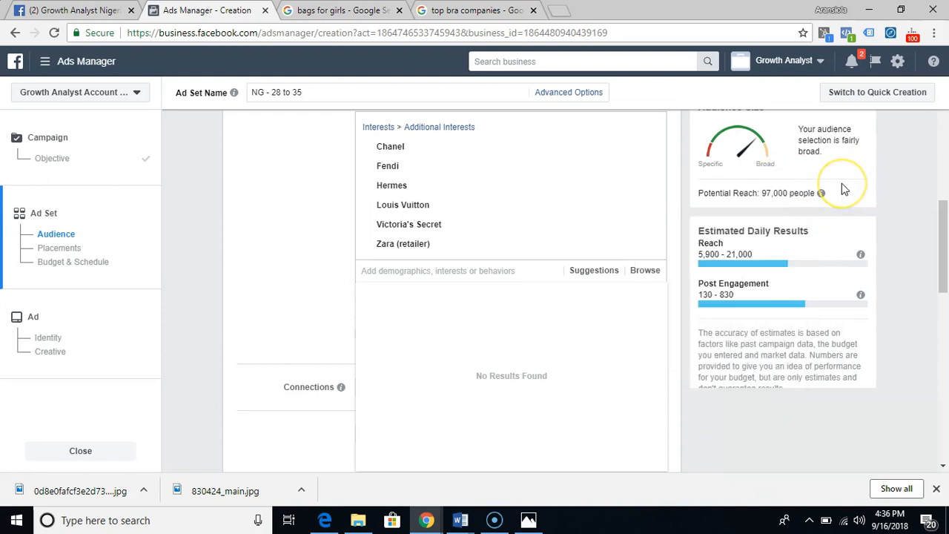
mouse_move(817, 196)
mouse_move(627, 247)
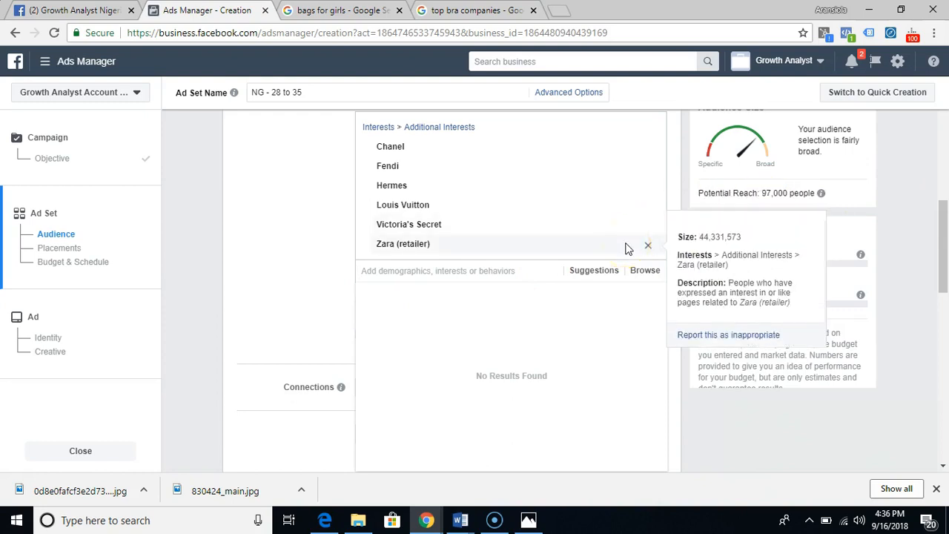
click(302, 287)
click(510, 293)
- Examine the interest expansion option and the available connection types for the ad set's audience
scroll(509, 295, down, 2)
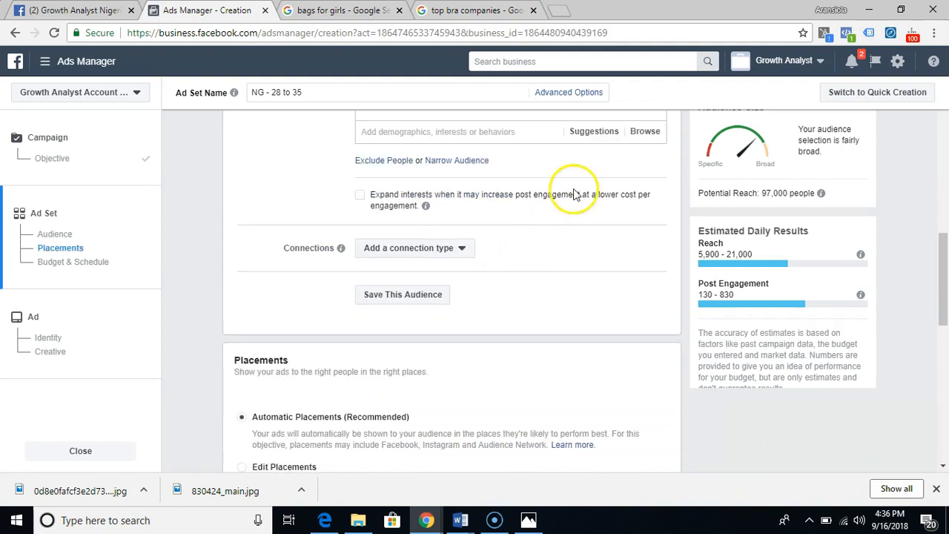
scroll(504, 200, down, 2)
scroll(514, 207, up, 2)
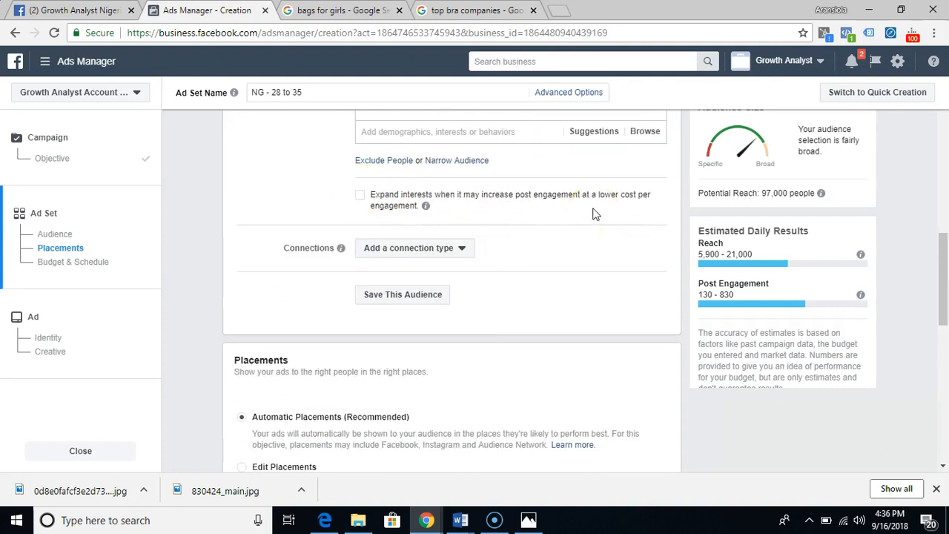
mouse_move(426, 207)
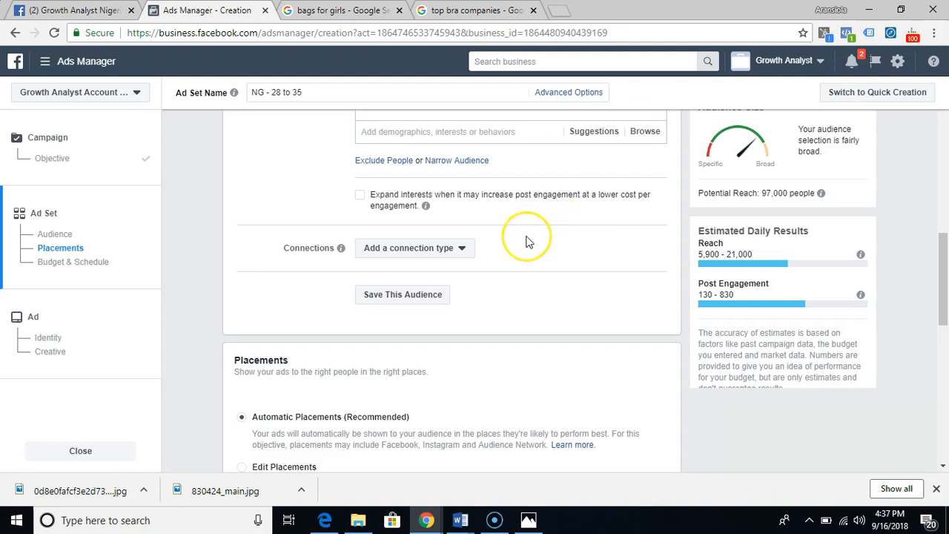
click(427, 256)
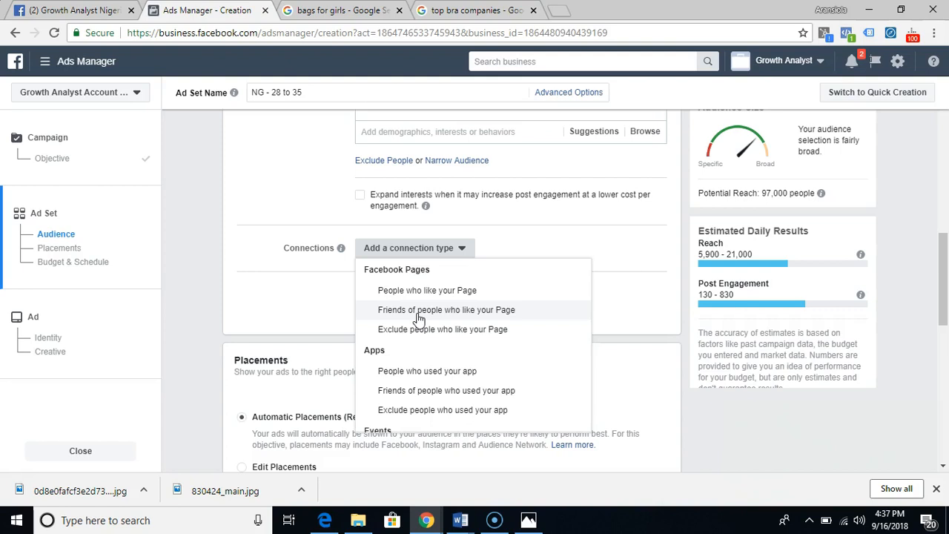
scroll(561, 187, up, 3)
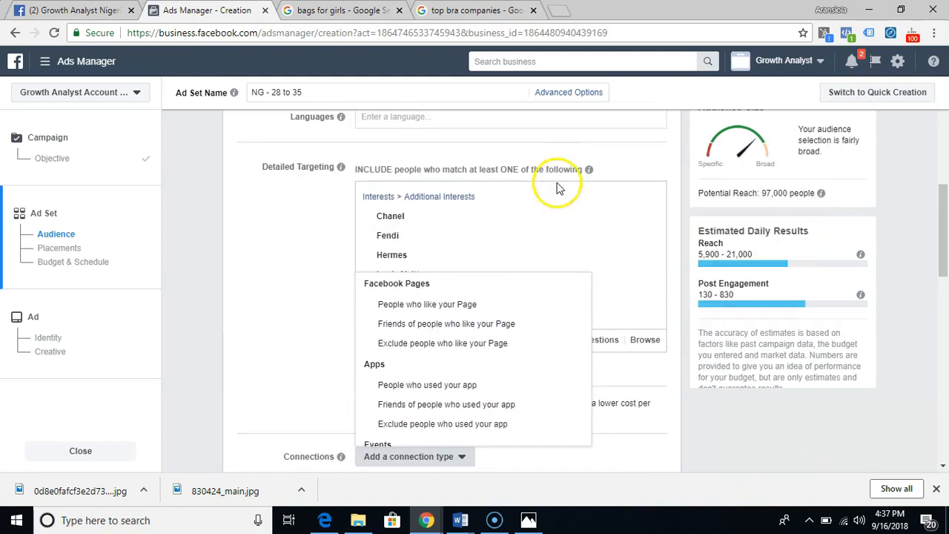
mouse_move(478, 234)
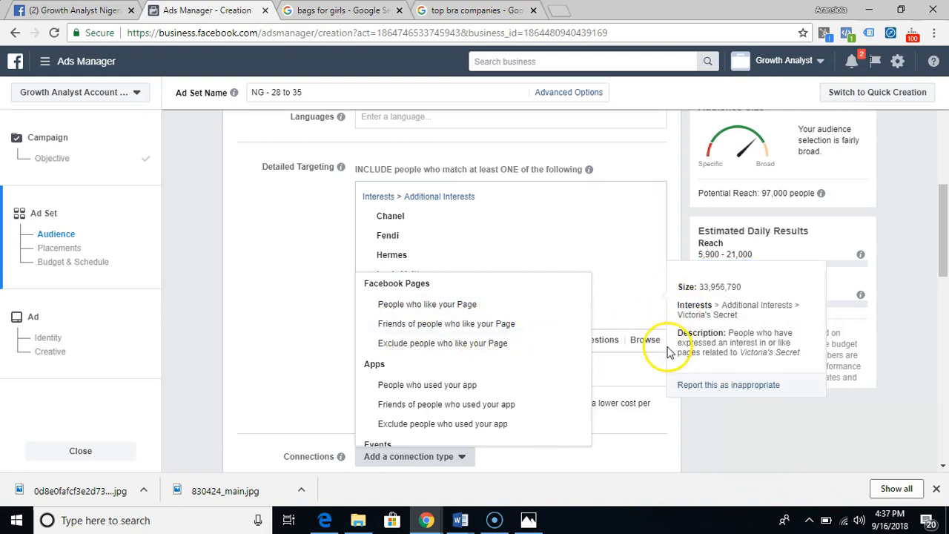
click(333, 342)
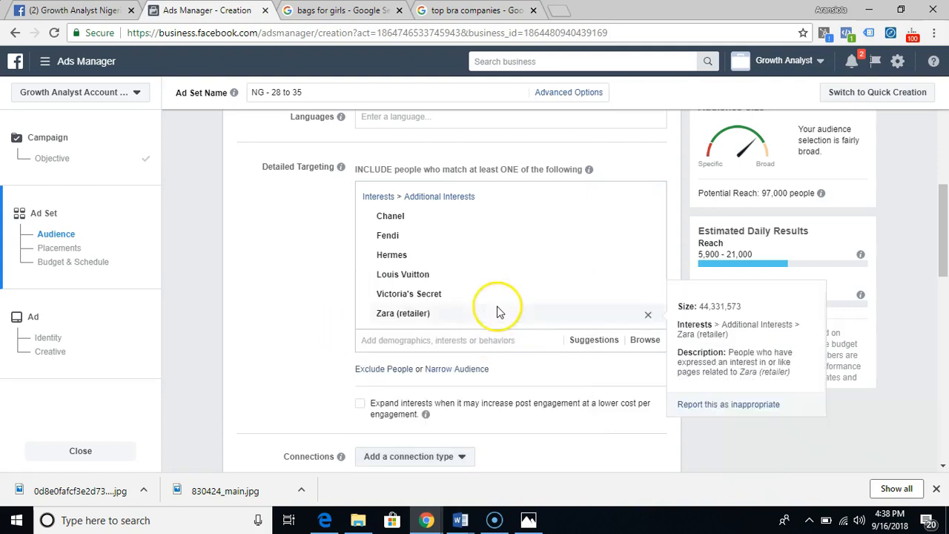
- Switch the ad set from automatic placements to Edit Placements and check the device type options
scroll(498, 312, down, 3)
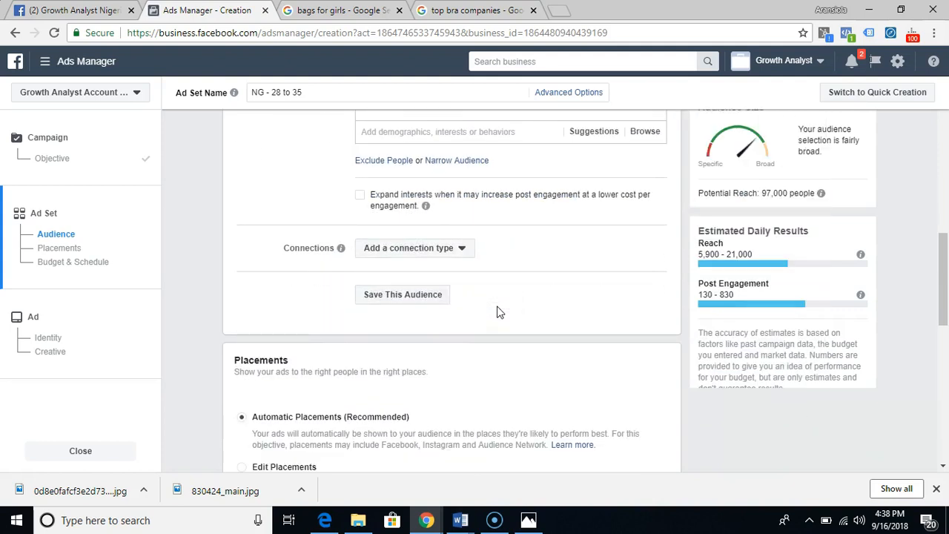
scroll(498, 313, down, 3)
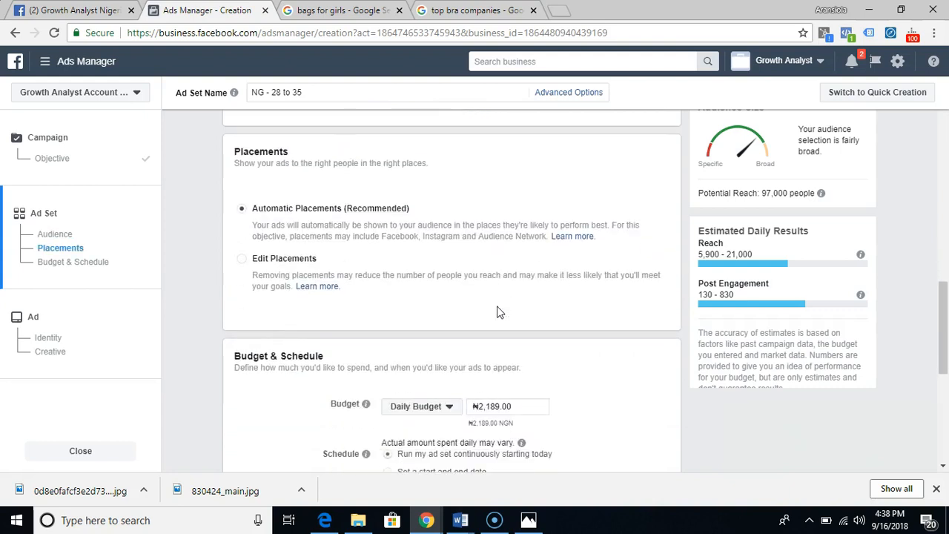
click(242, 260)
scroll(543, 322, down, 2)
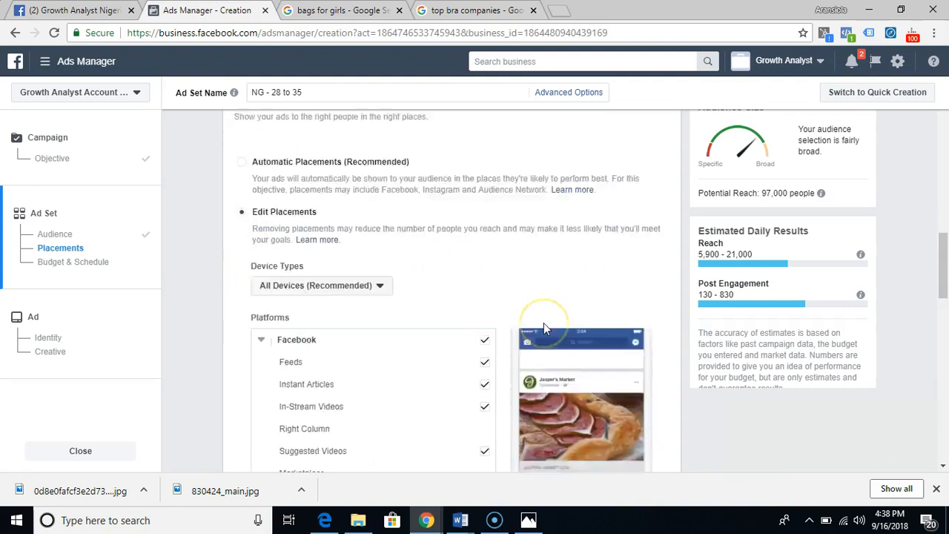
click(375, 197)
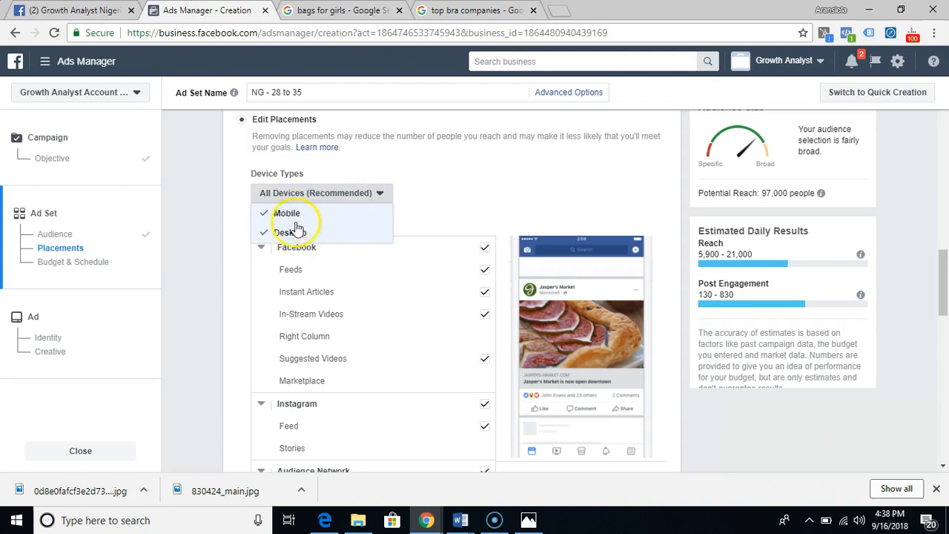
click(448, 223)
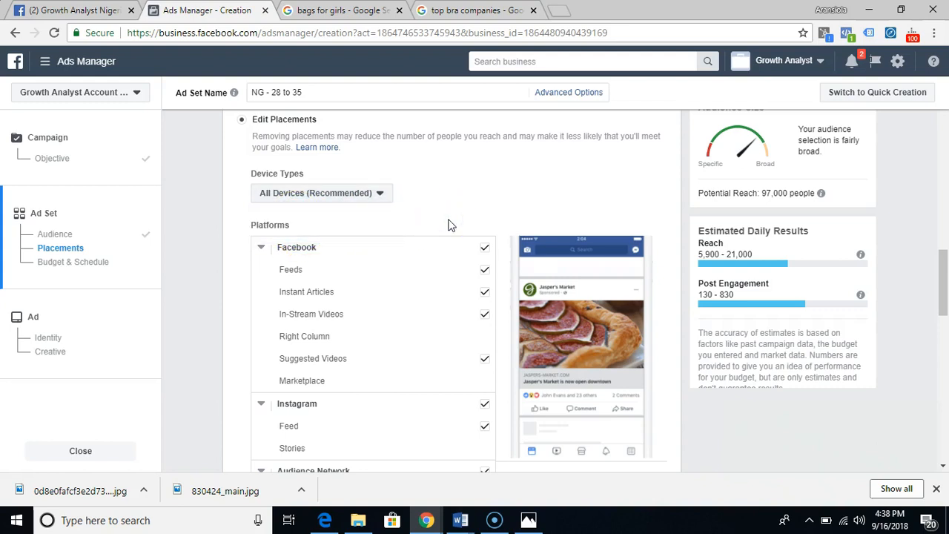
- Try removing Instagram from the placement platforms and select it again
scroll(448, 222, down, 2)
click(482, 268)
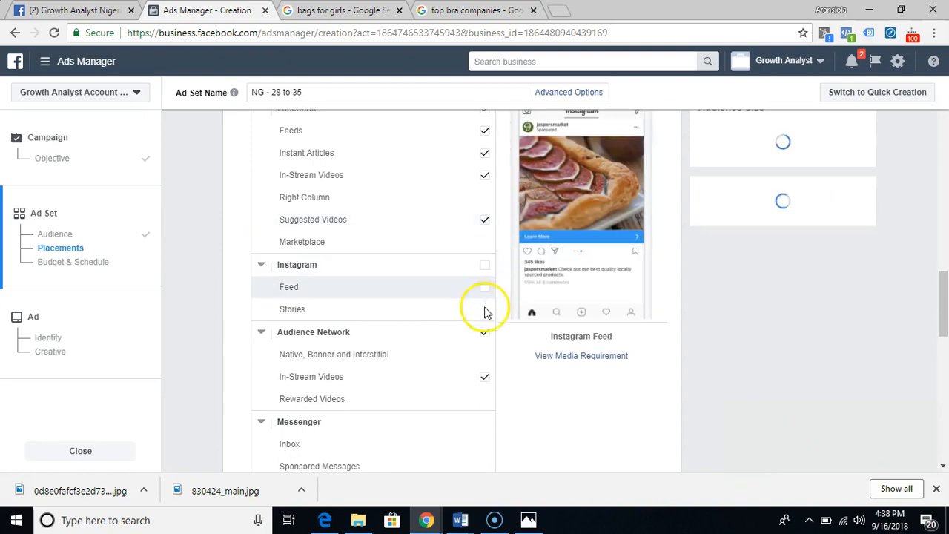
scroll(675, 292, up, 1)
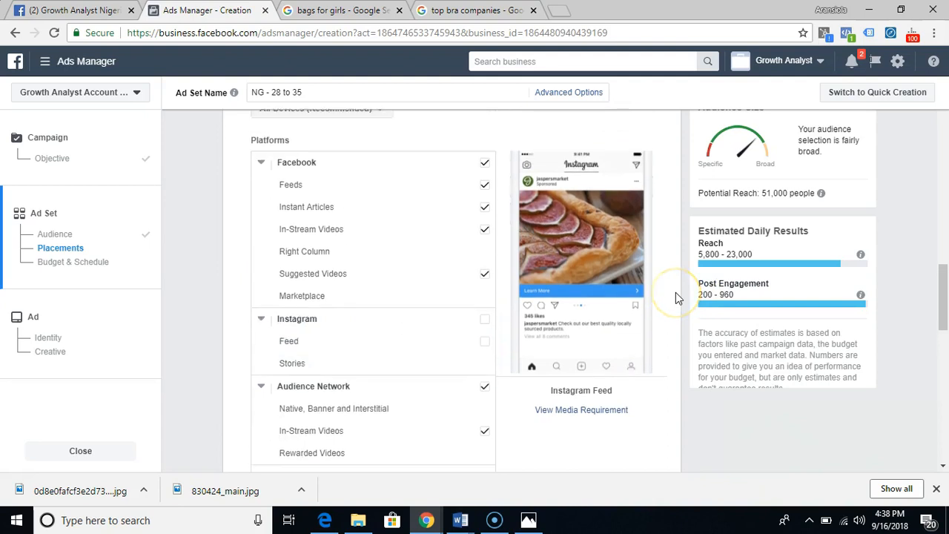
click(485, 337)
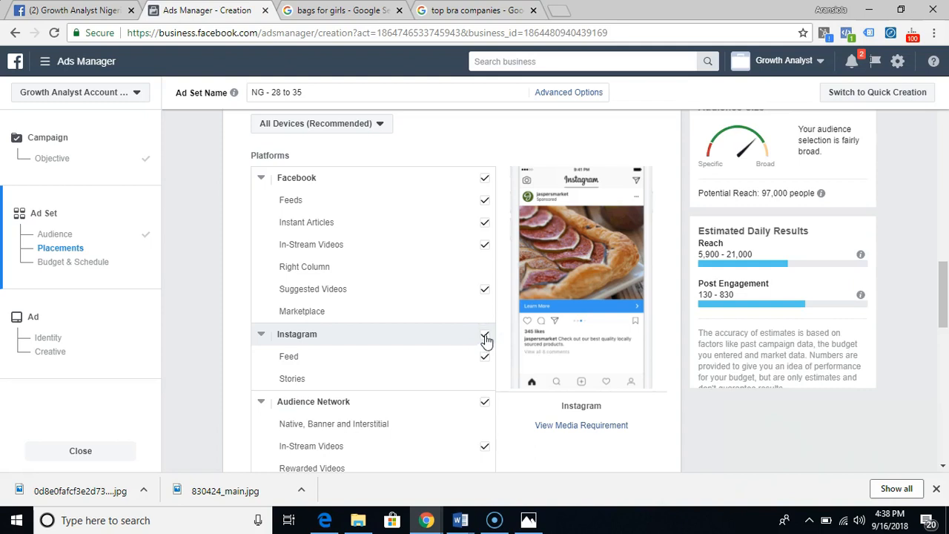
- Deselect the Facebook and Audience Network platforms in the ad set's placements
click(485, 183)
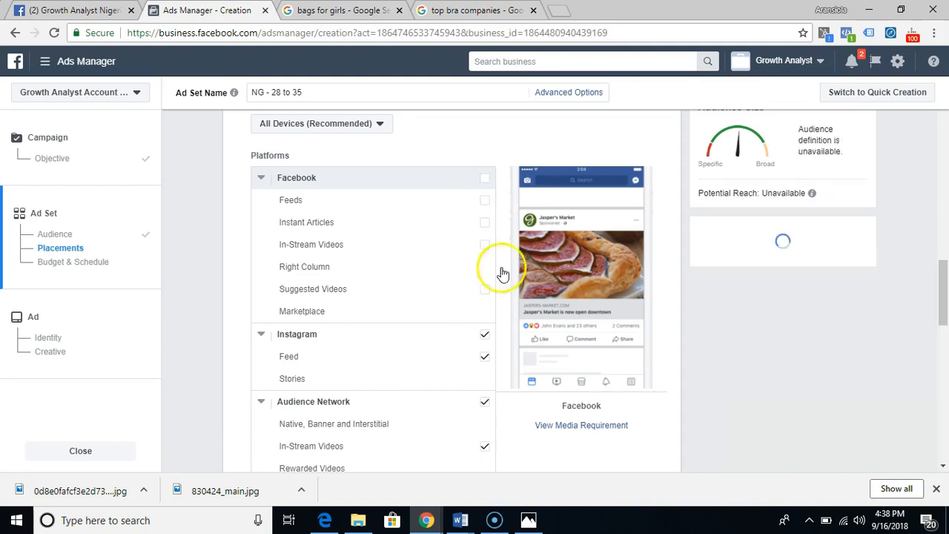
scroll(451, 314, down, 4)
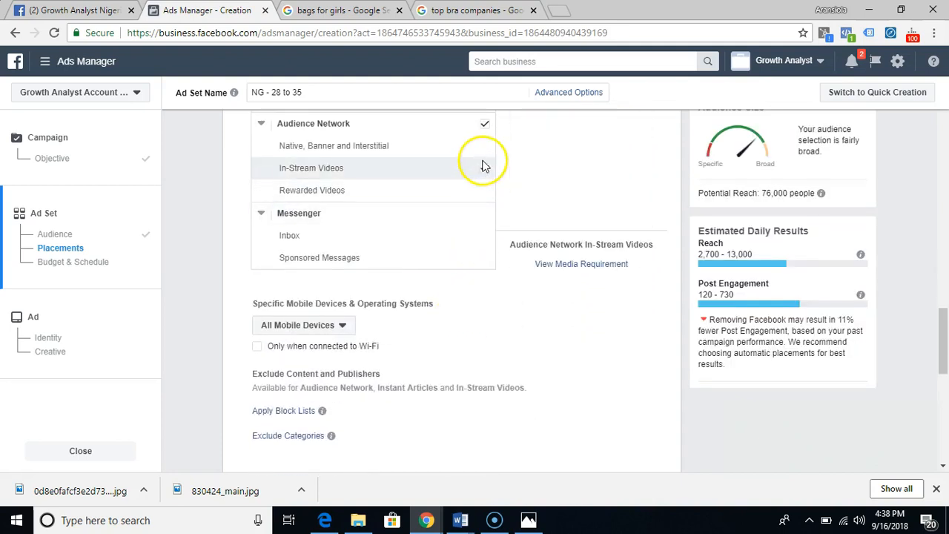
scroll(483, 165, up, 1)
click(483, 196)
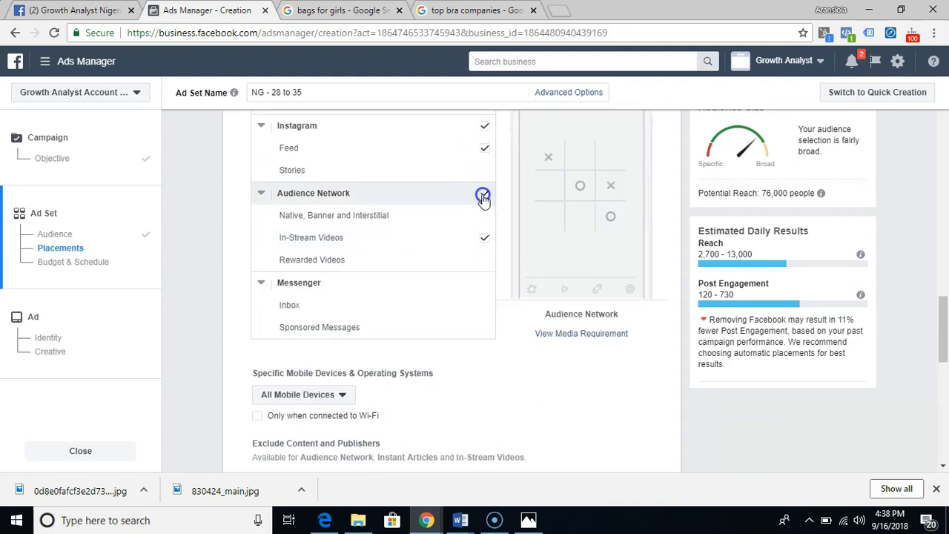
click(484, 238)
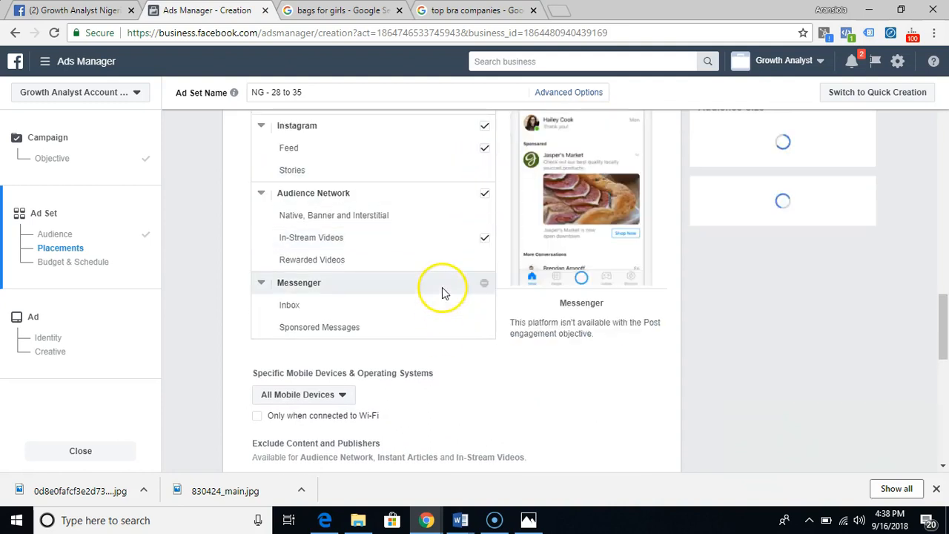
scroll(440, 289, up, 2)
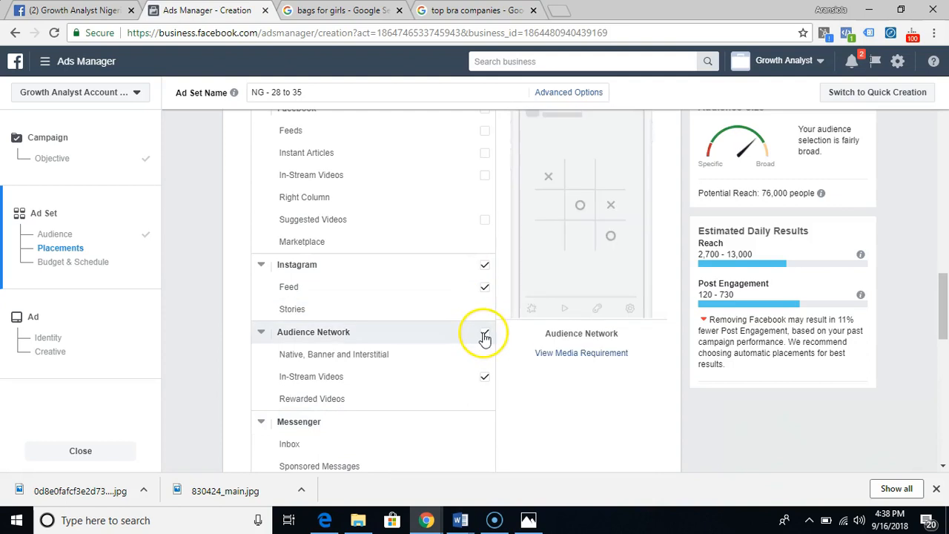
click(483, 342)
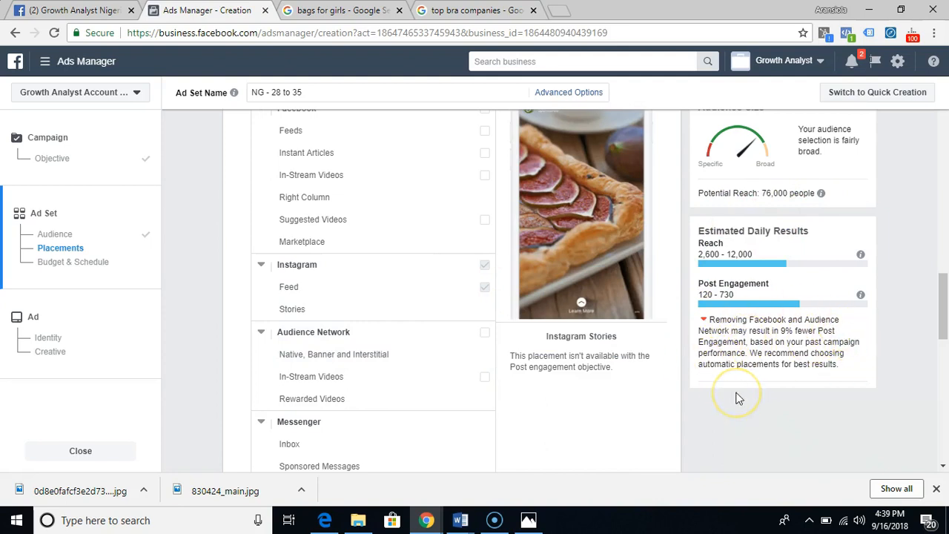
- Select the Facebook platform again in the ad set's placements
scroll(393, 222, up, 1)
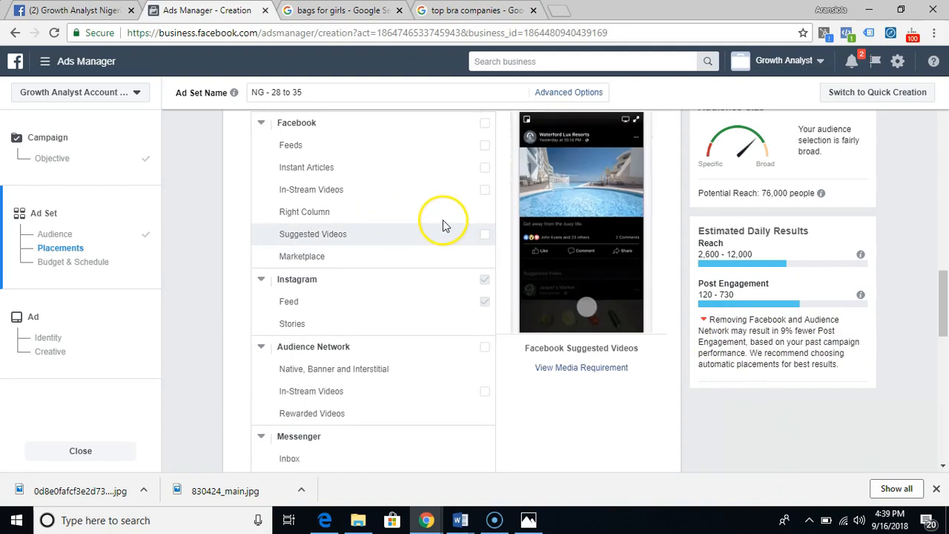
click(486, 124)
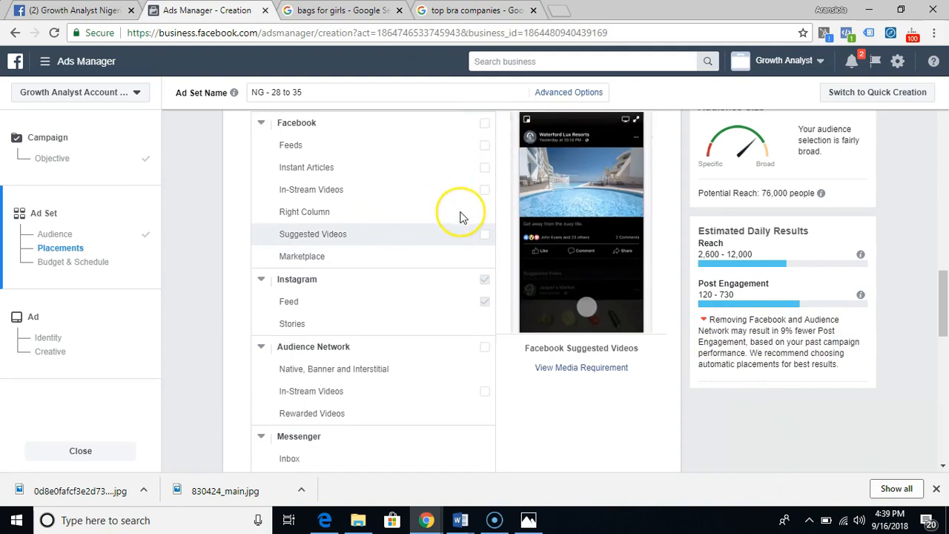
scroll(459, 218, up, 1)
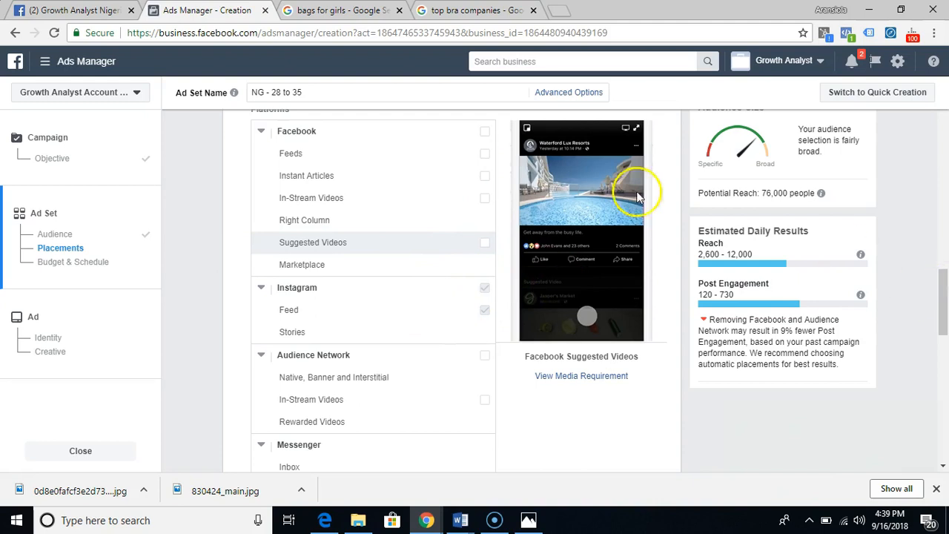
scroll(353, 289, up, 10)
scroll(379, 255, down, 6)
scroll(379, 236, up, 3)
scroll(379, 236, down, 10)
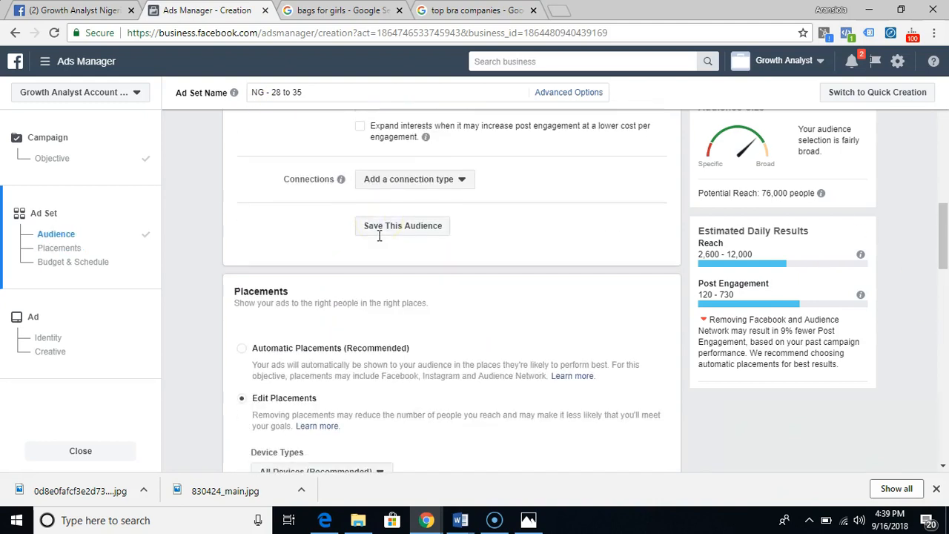
scroll(379, 235, up, 15)
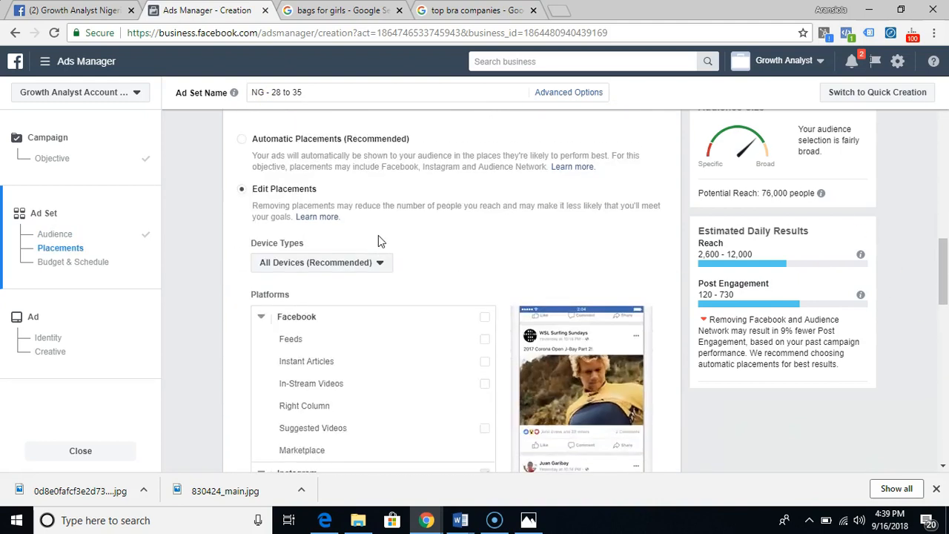
scroll(378, 236, down, 15)
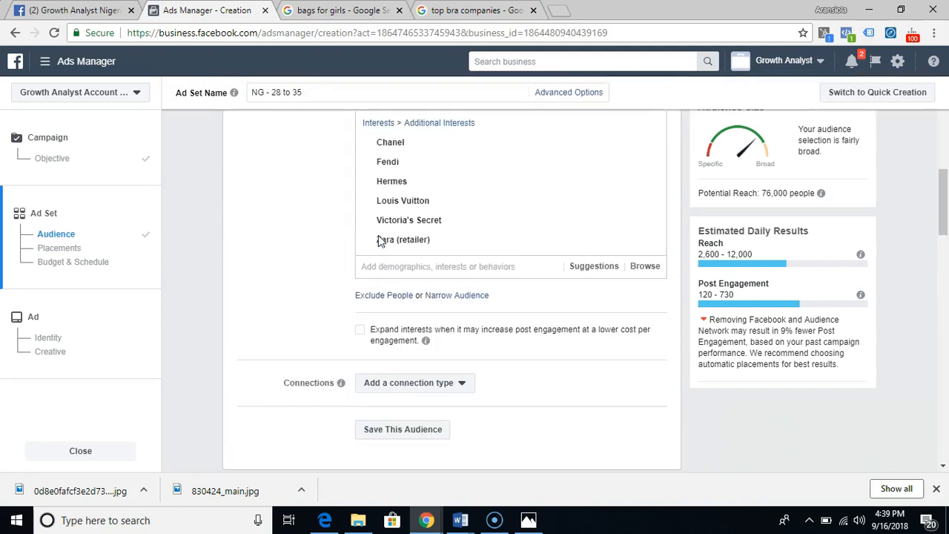
scroll(378, 235, up, 4)
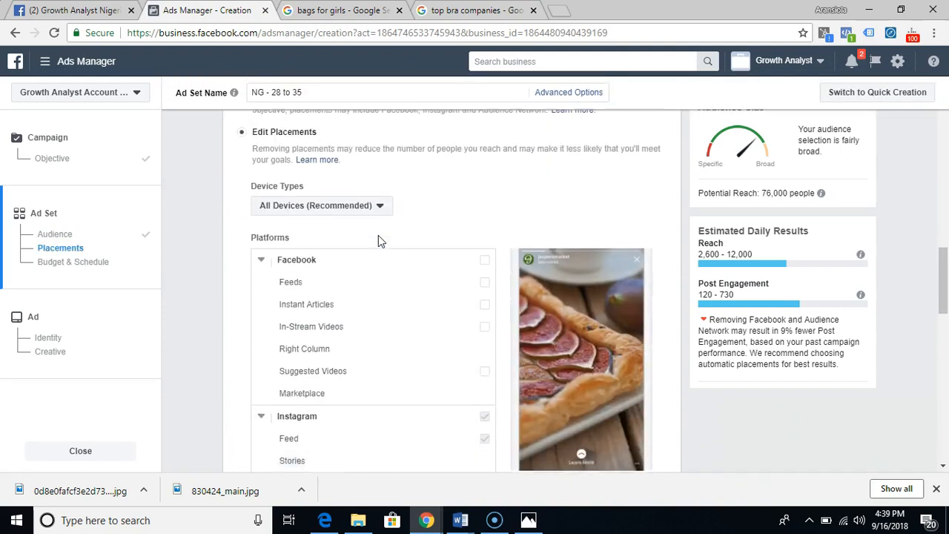
click(483, 317)
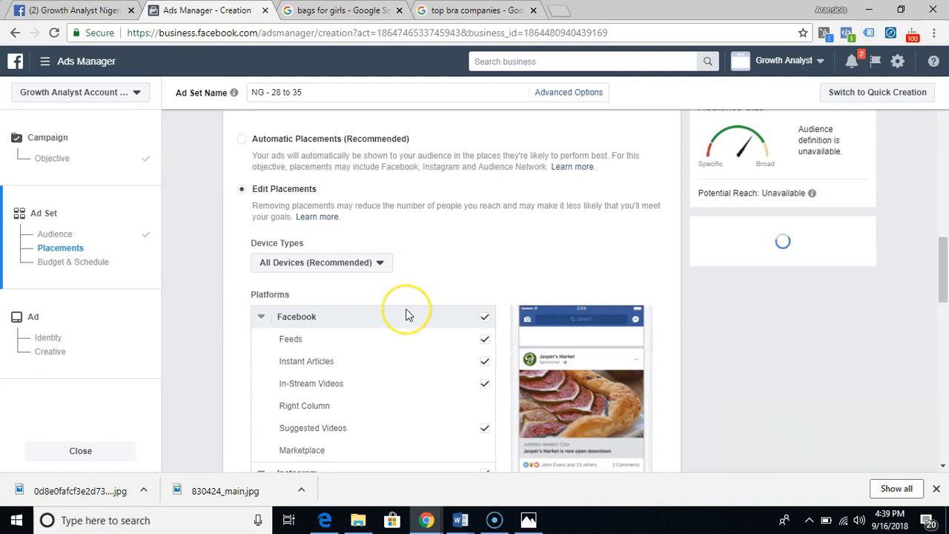
- Select the Audience Network platform again in the ad set's placements
scroll(409, 310, down, 5)
click(485, 194)
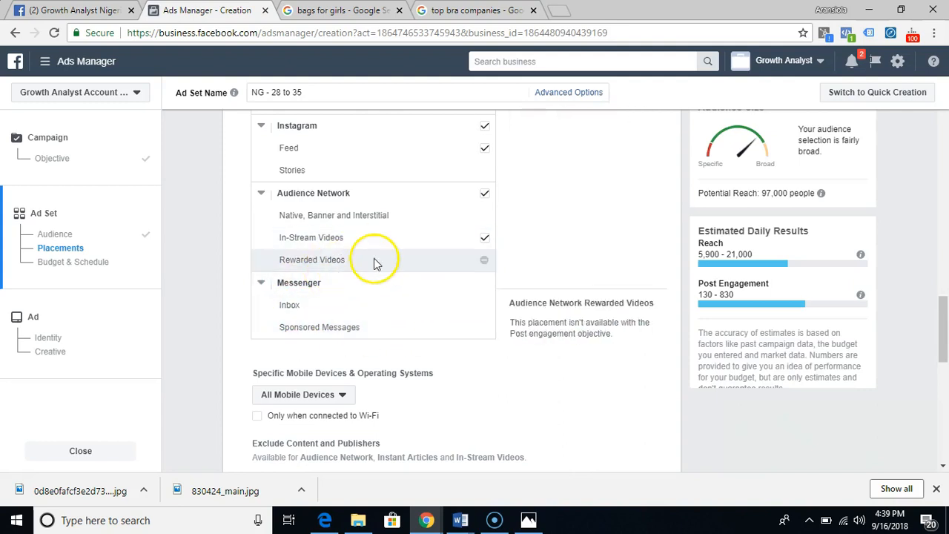
scroll(371, 264, up, 3)
scroll(373, 264, down, 1)
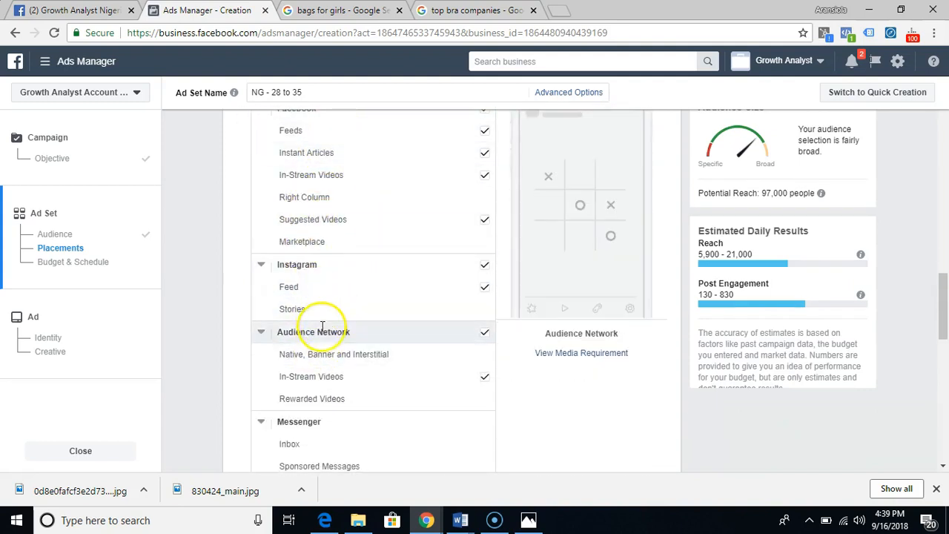
- Check the mobile device and operating system options for the placements, keeping All Mobile Devices
scroll(296, 326, down, 5)
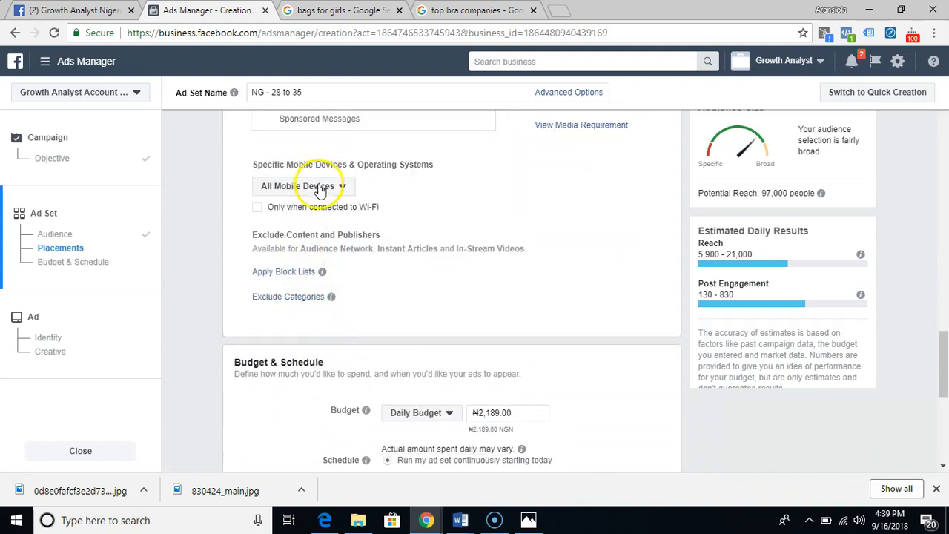
click(320, 187)
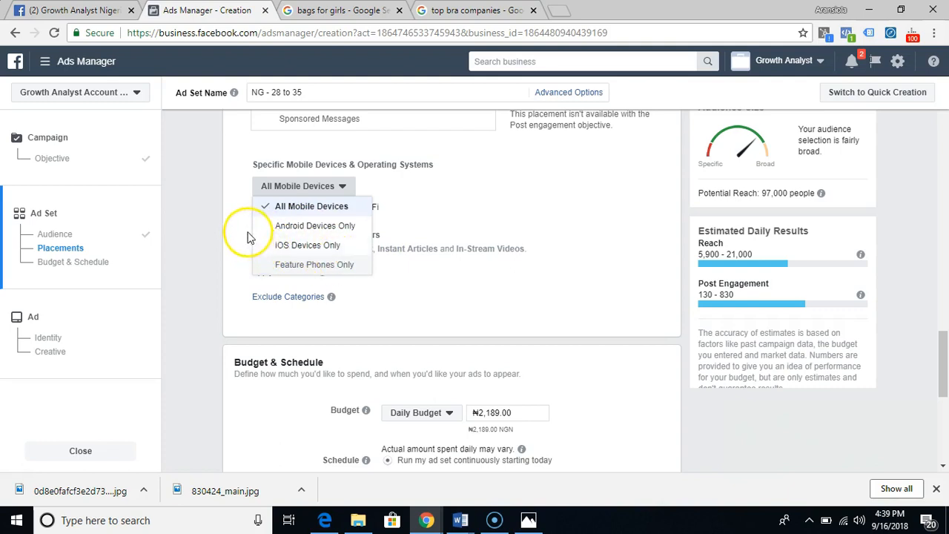
click(509, 205)
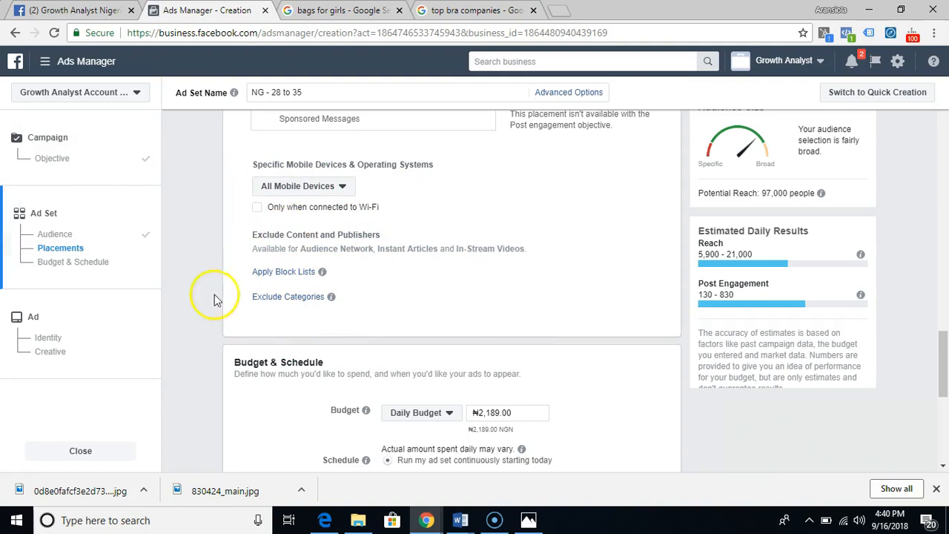
- Keep the ad set on a daily budget and set the amount to ₦1,000.00
scroll(377, 304, down, 2)
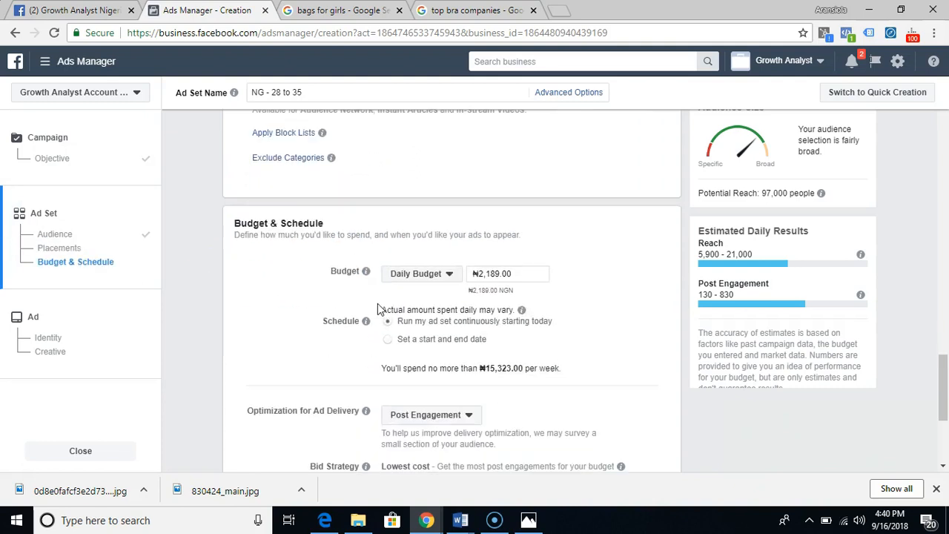
click(451, 275)
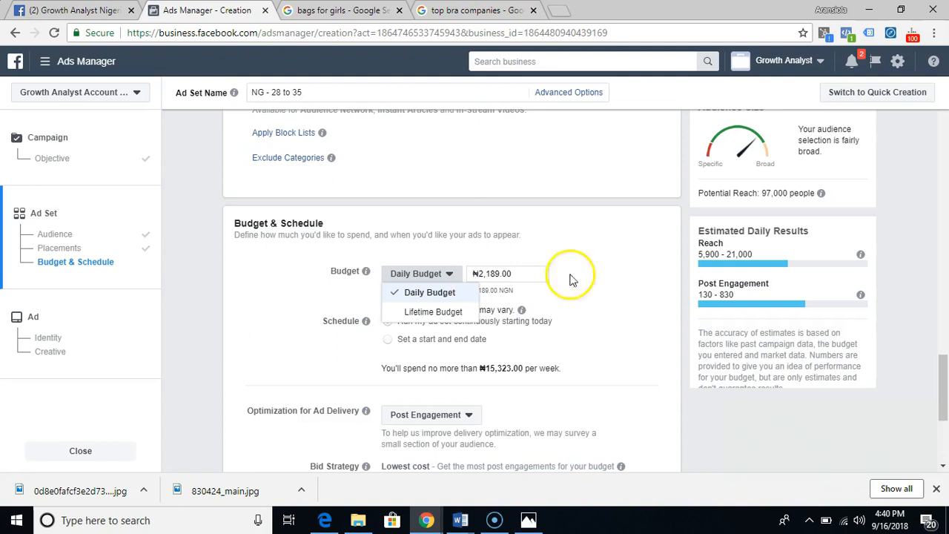
click(608, 275)
click(498, 275)
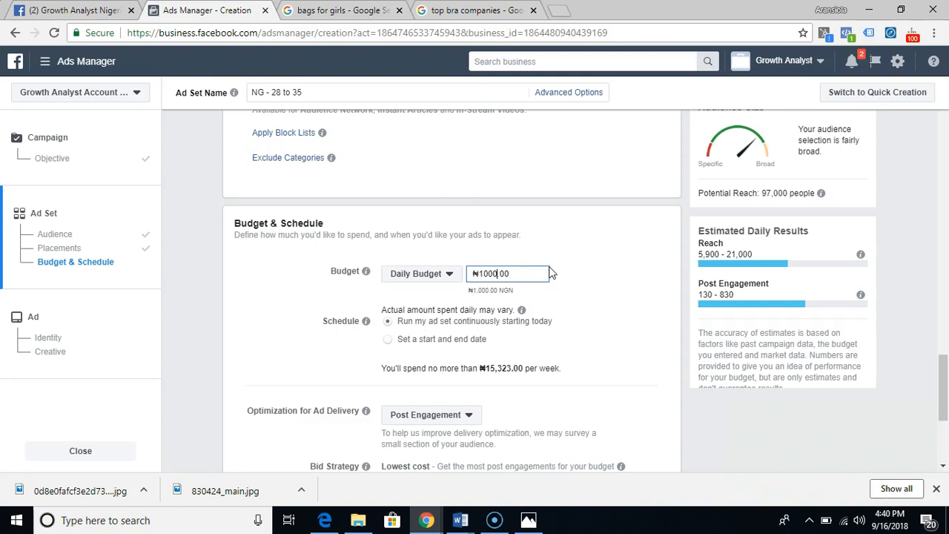
click(584, 281)
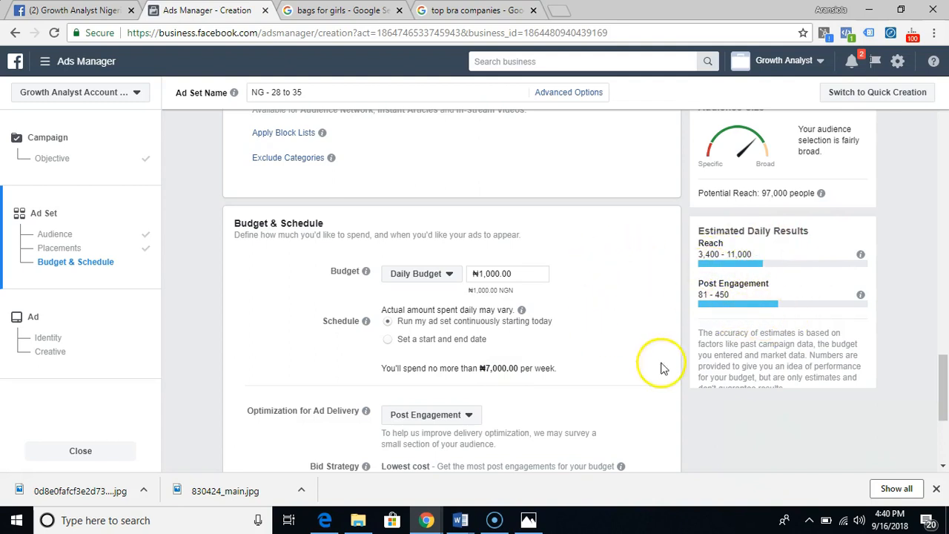
- Review the ad set's optimization, bid strategy and delivery settings, and continue to the ad setup
scroll(519, 389, down, 3)
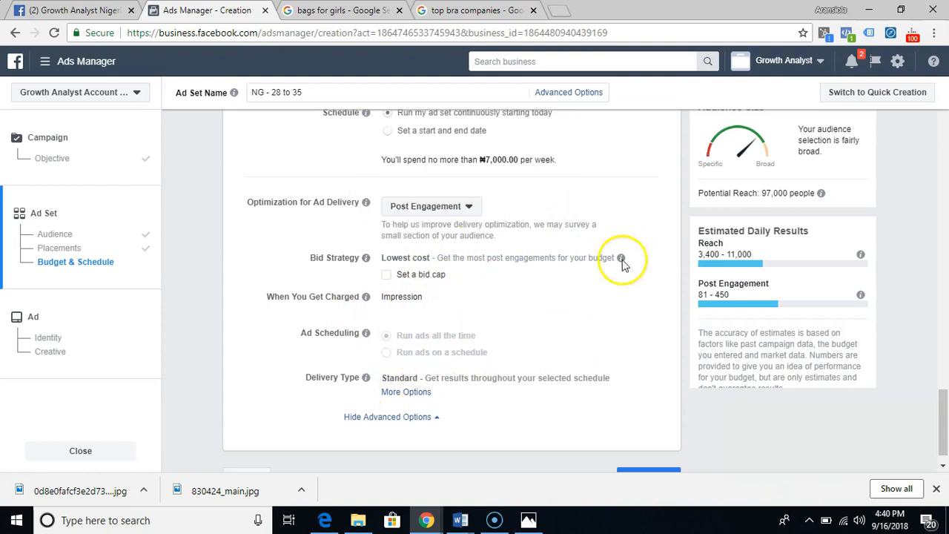
scroll(547, 245, down, 1)
scroll(547, 245, up, 5)
scroll(548, 247, down, 4)
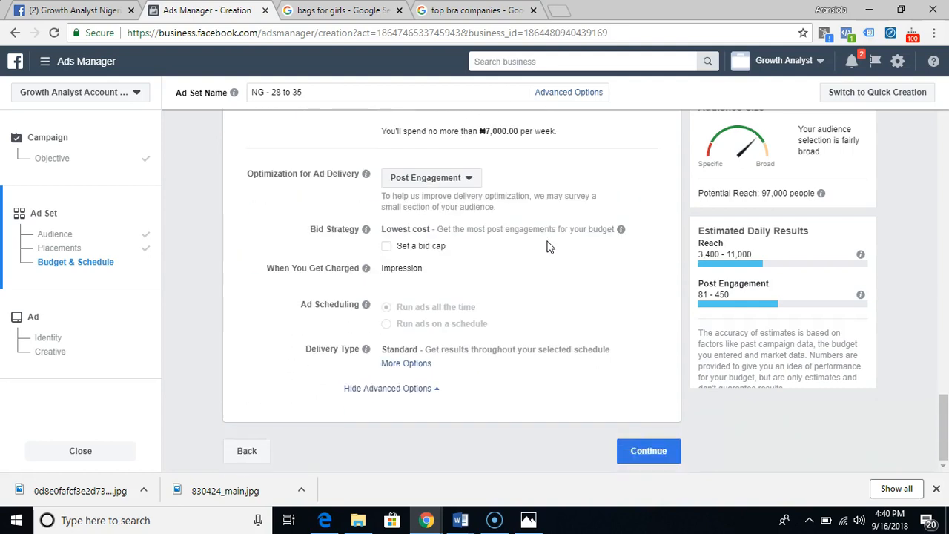
scroll(548, 247, up, 4)
scroll(549, 247, down, 3)
click(642, 454)
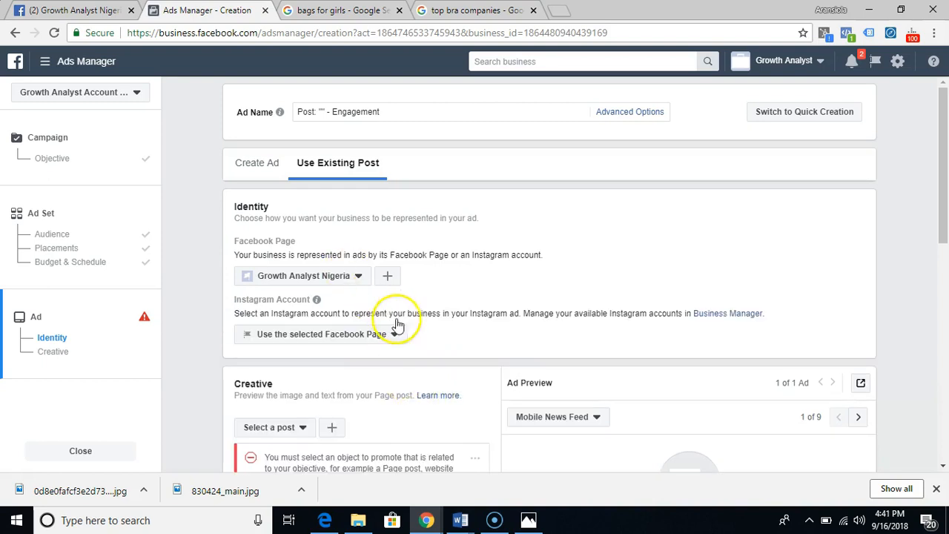
- Look at the published 25% off bag post on the Facebook page and return to the ad setup
click(253, 169)
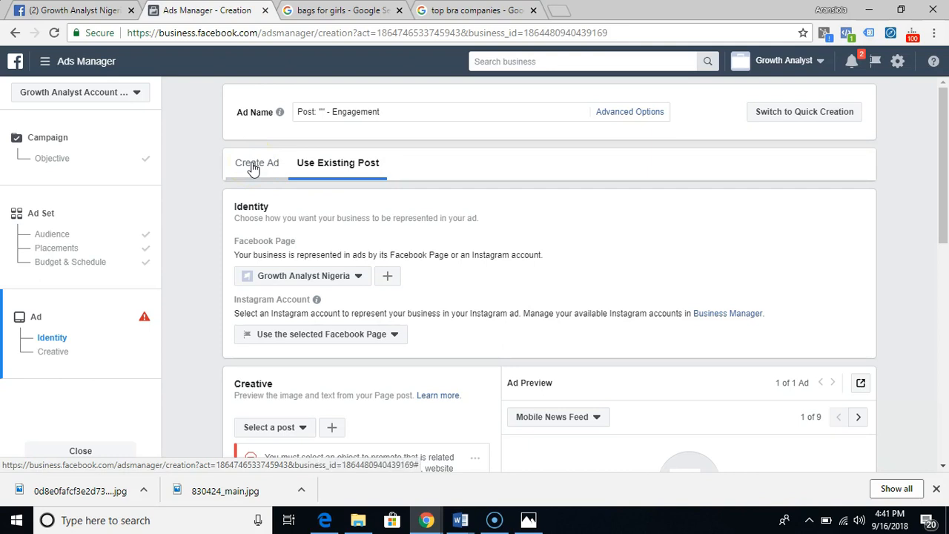
click(55, 12)
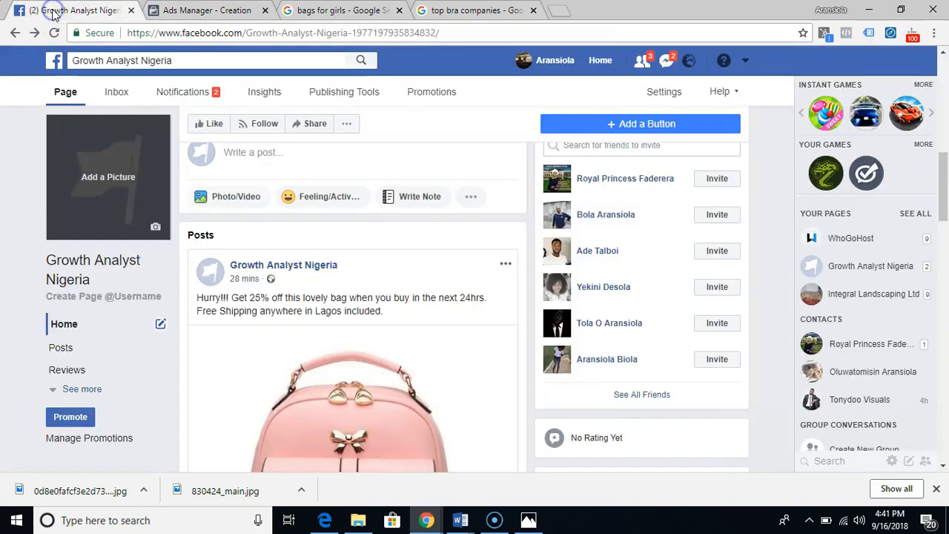
scroll(374, 302, down, 2)
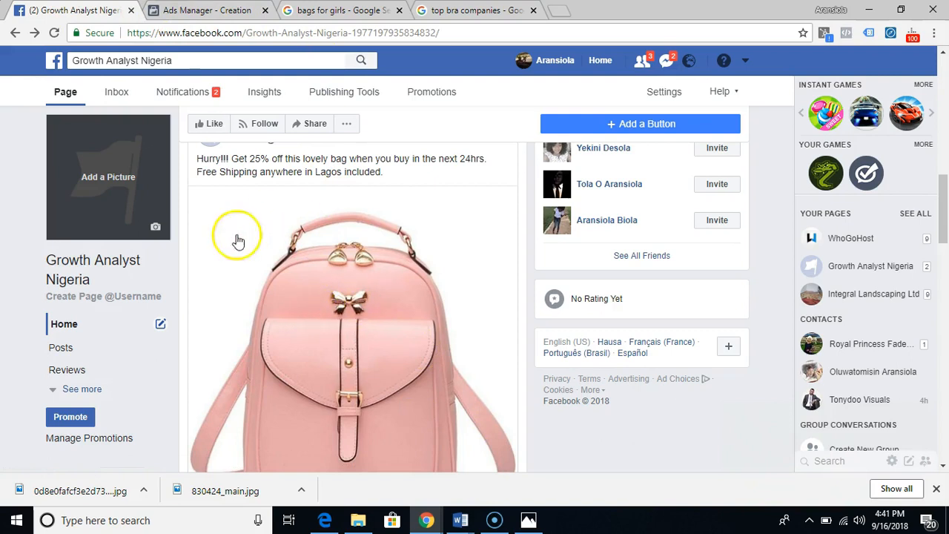
click(208, 10)
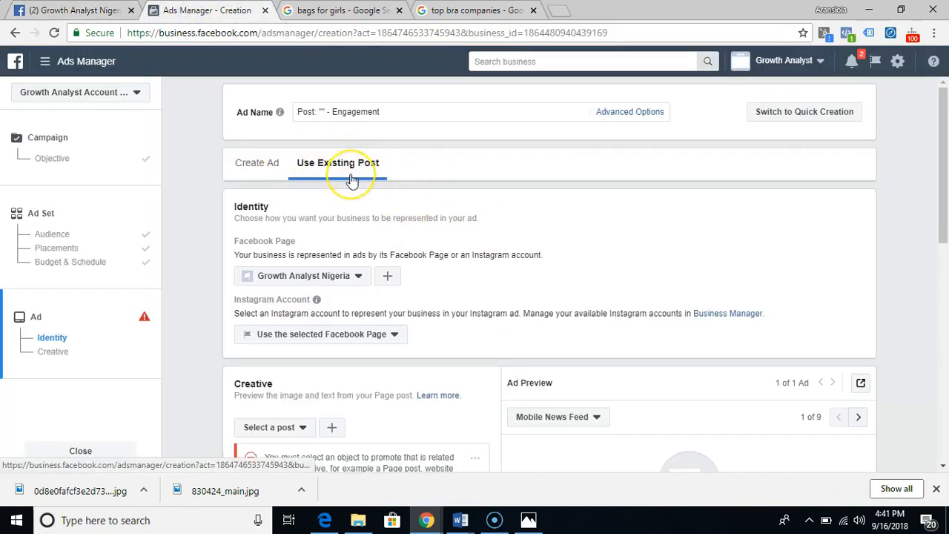
- Switch the ad to Create Ad and view the available ad formats
click(266, 164)
scroll(445, 274, down, 2)
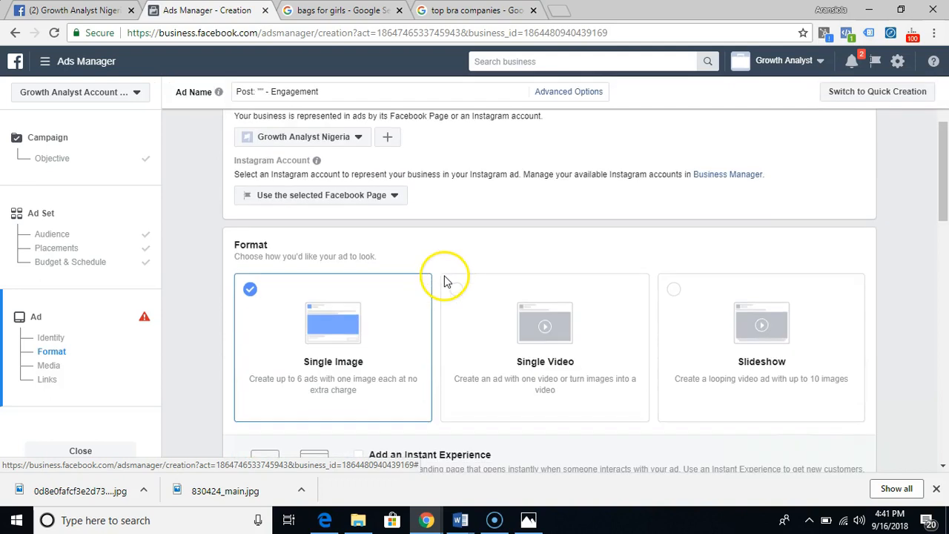
scroll(445, 280, down, 1)
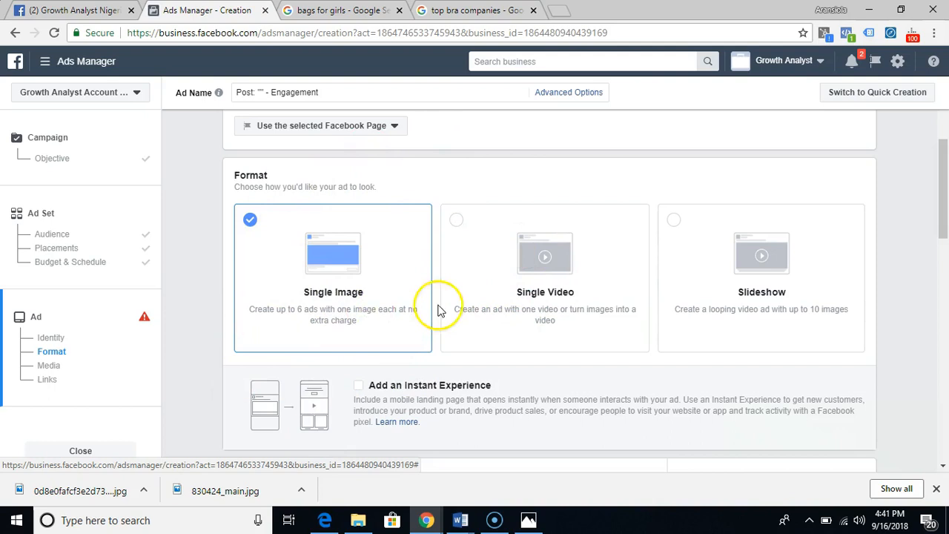
- Compare the ad format options with the pink bag post already published on the Facebook page
click(77, 11)
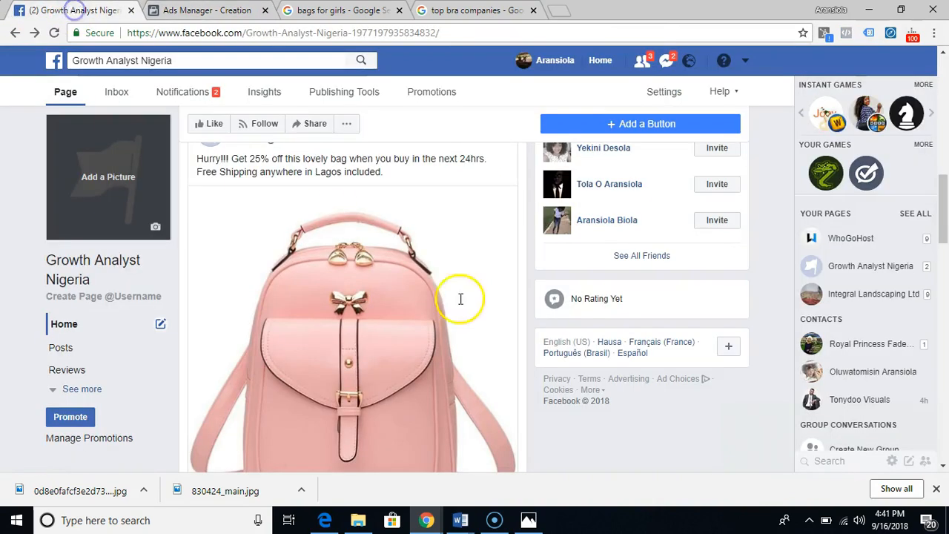
click(224, 14)
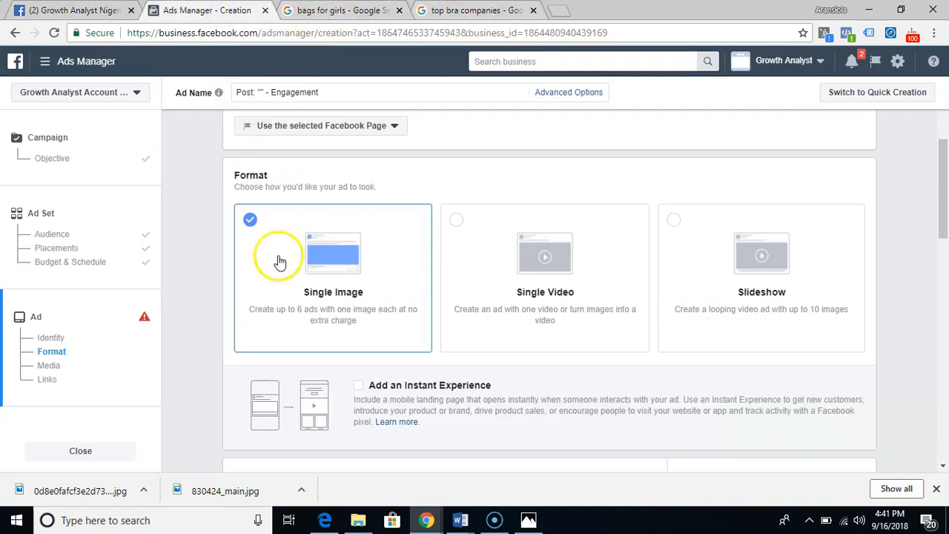
click(91, 9)
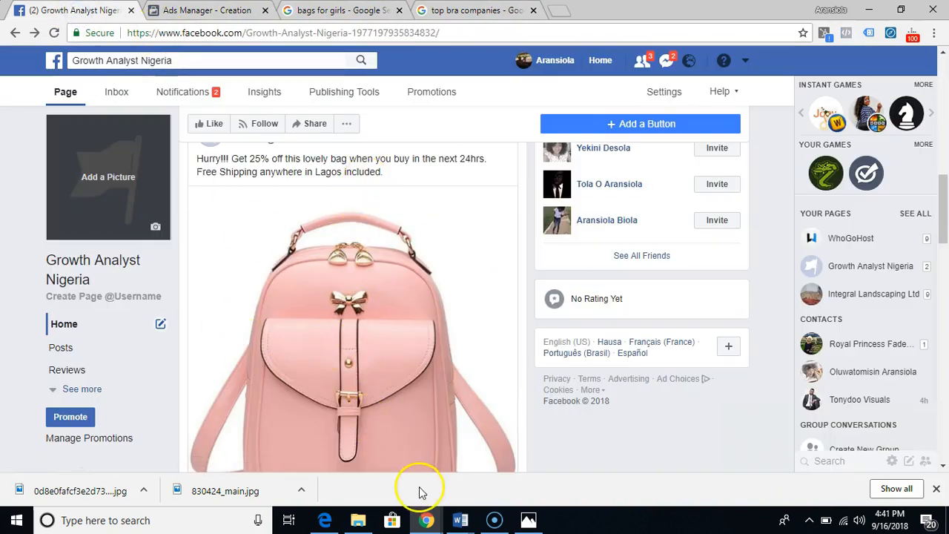
click(220, 9)
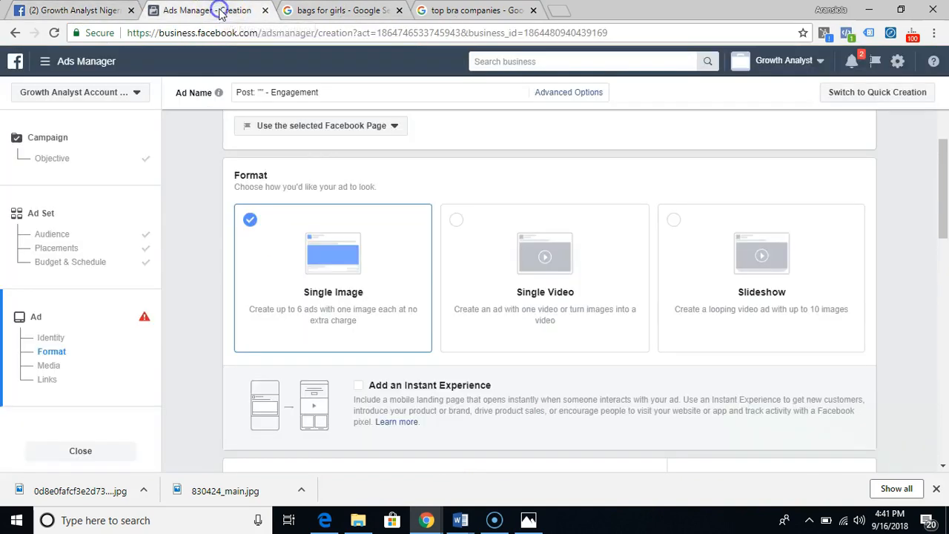
- Switch the ad back to Use Existing Post and check its identity settings
scroll(385, 309, up, 2)
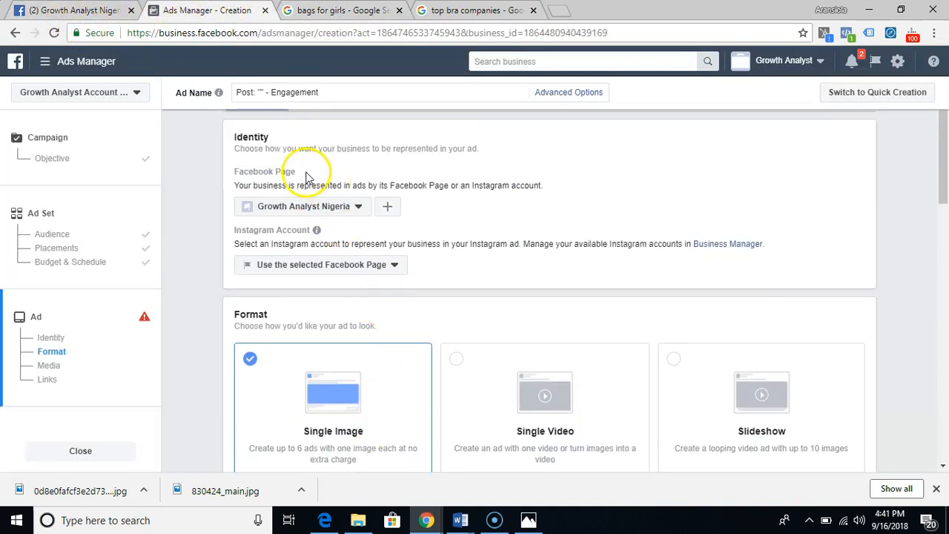
scroll(326, 178, up, 1)
click(339, 162)
scroll(341, 165, down, 1)
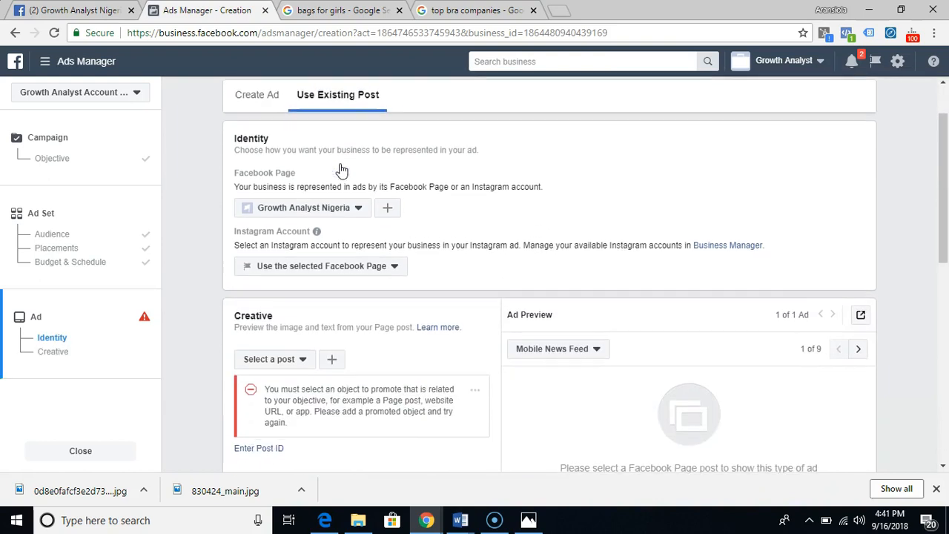
scroll(352, 204, up, 1)
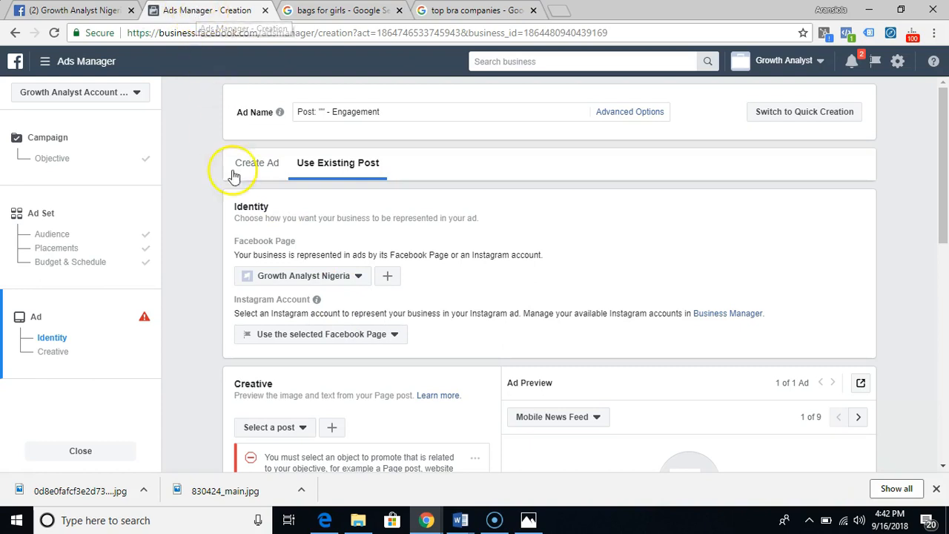
- Choose the "Hurry!!! Get 25% off this lovely bag" page post as the ad's creative
click(281, 294)
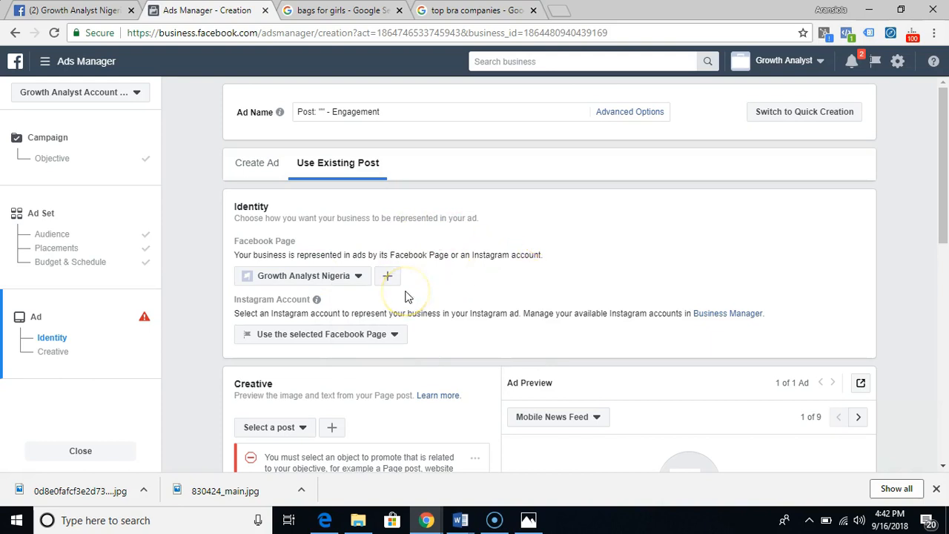
scroll(405, 297, down, 1)
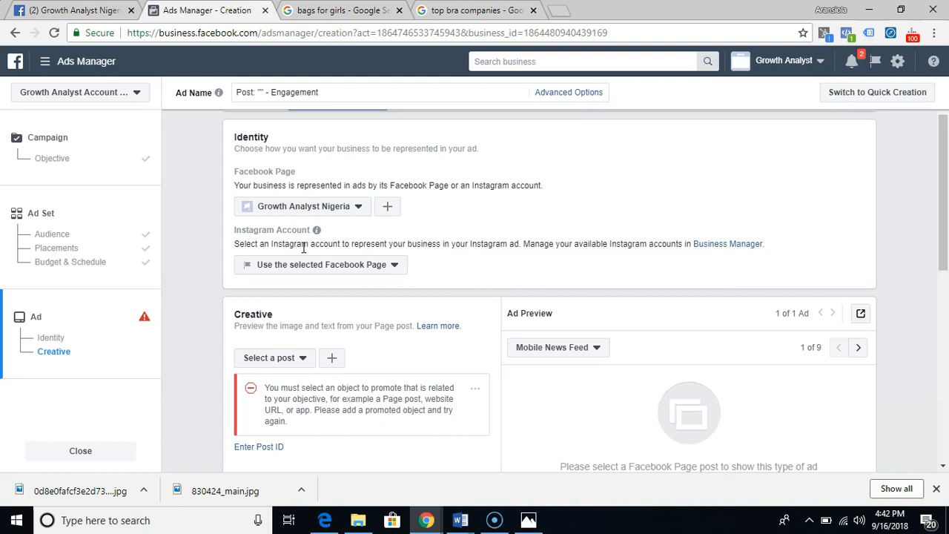
scroll(349, 355, down, 2)
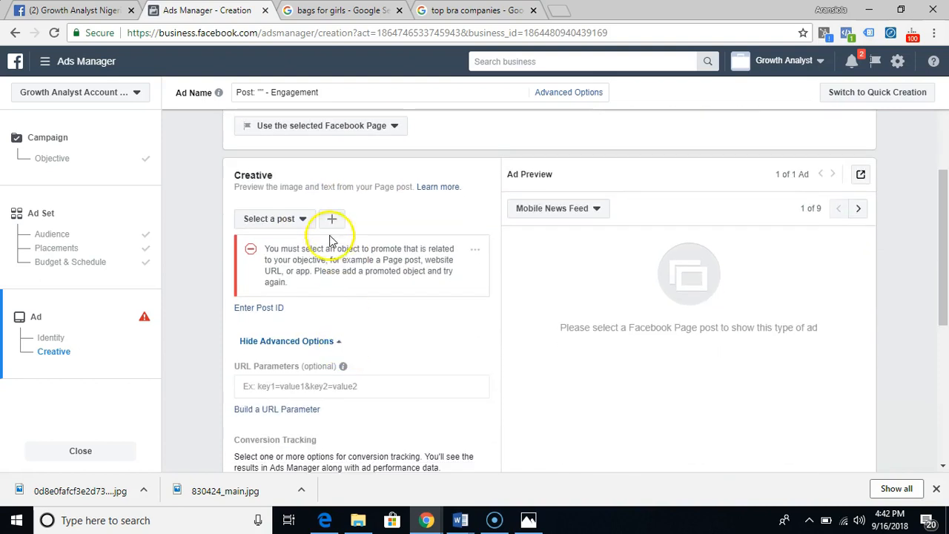
click(282, 220)
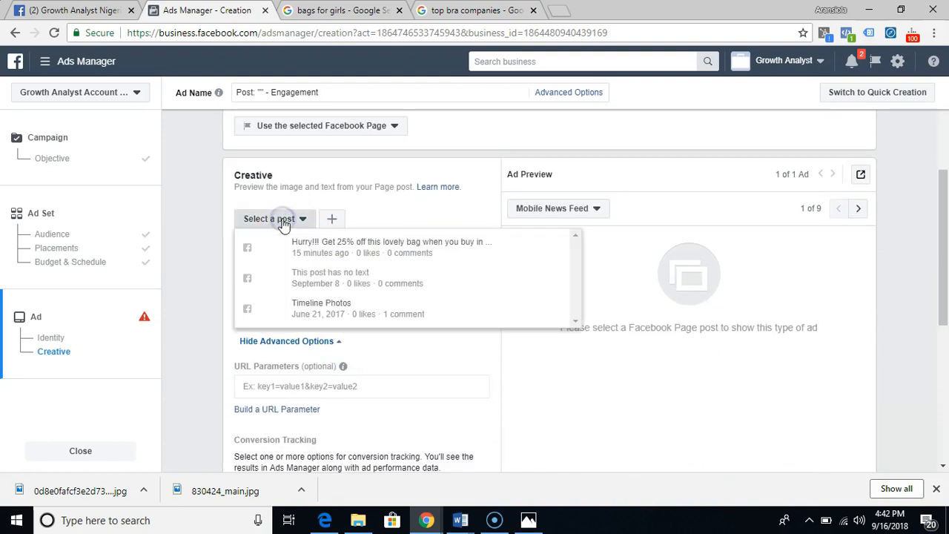
click(326, 253)
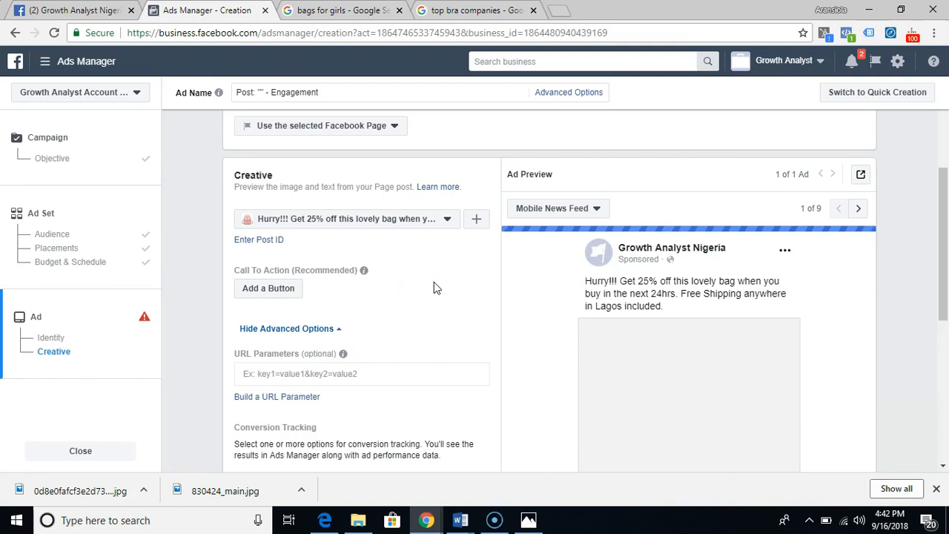
- Review the ad's creative settings and examine its Mobile News Feed and Desktop News Feed previews
scroll(434, 283, down, 2)
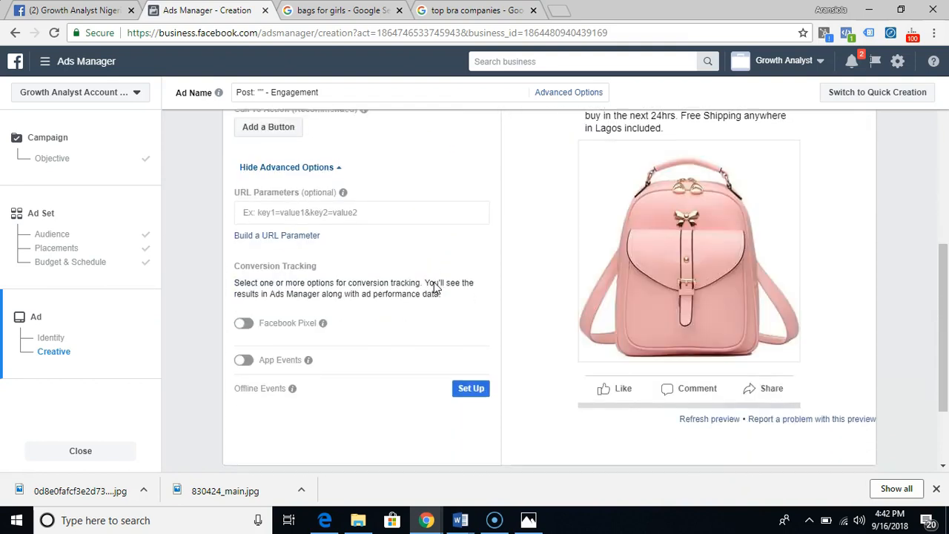
scroll(433, 282, down, 2)
scroll(430, 286, up, 4)
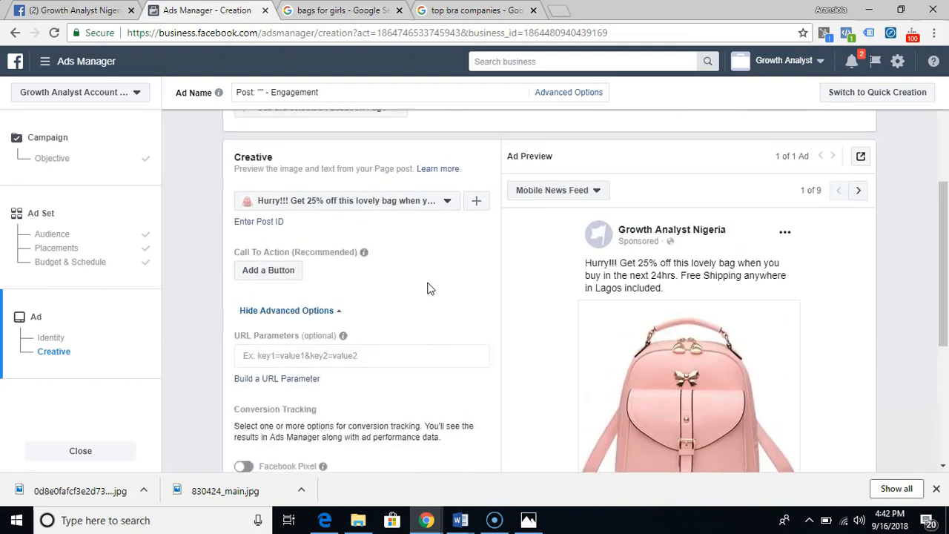
scroll(430, 288, up, 1)
scroll(434, 285, down, 3)
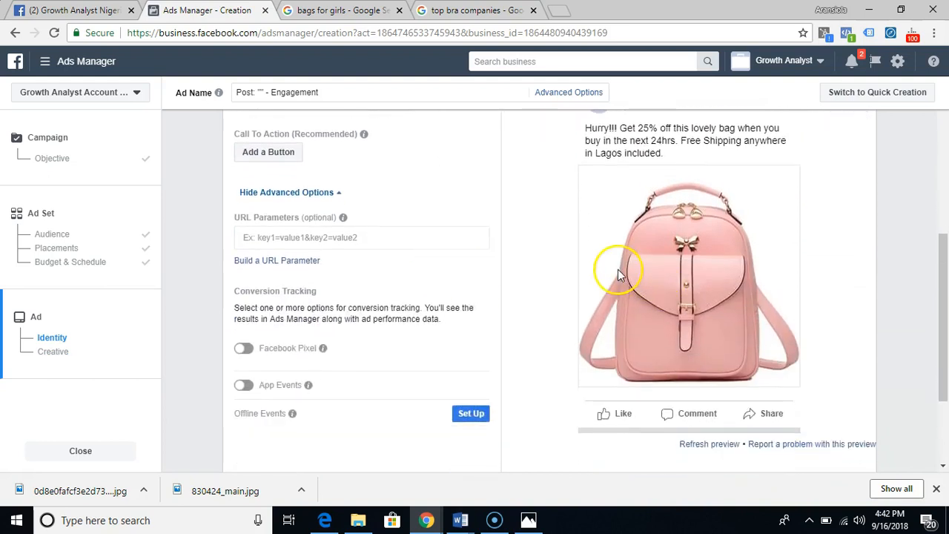
scroll(617, 270, up, 2)
scroll(623, 272, up, 2)
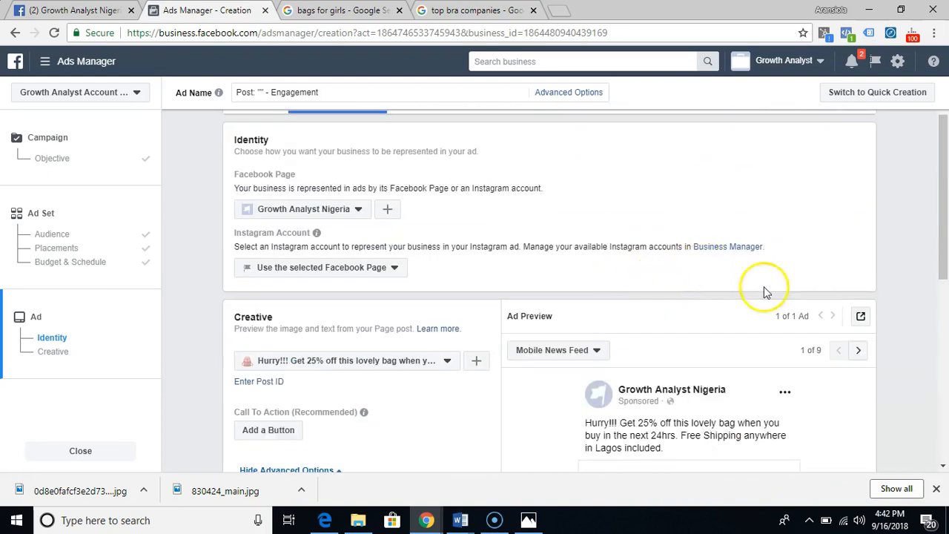
scroll(766, 290, down, 2)
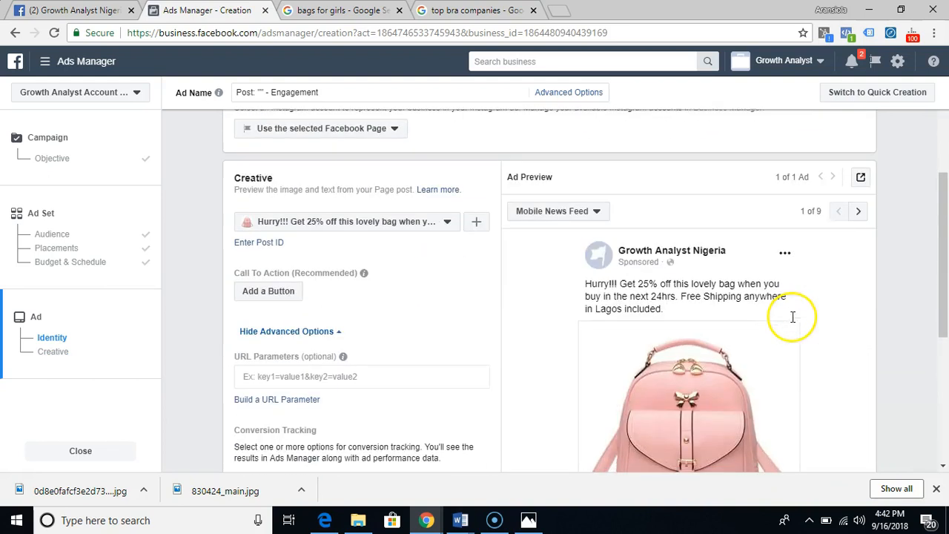
click(858, 211)
scroll(678, 254, down, 5)
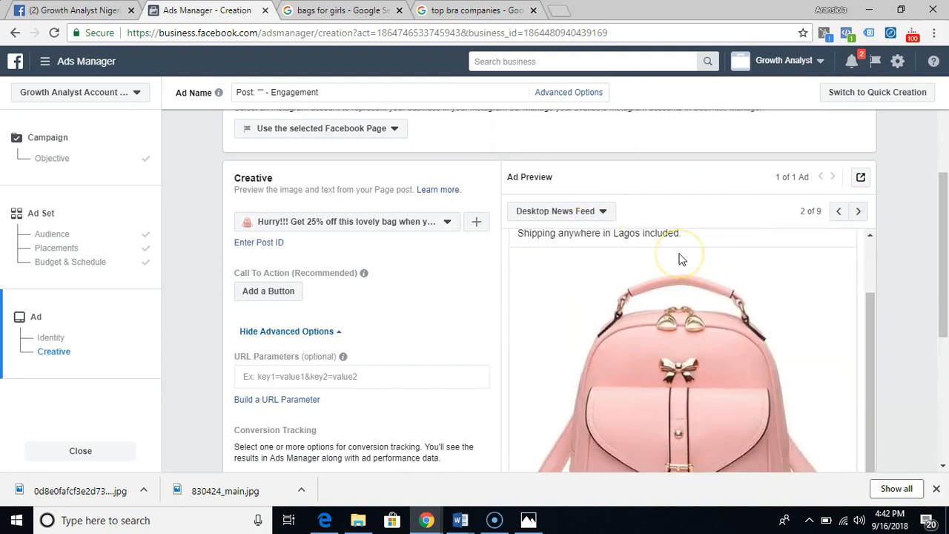
- Examine the ad's preview in every placement, from Mobile News Feed through Instant Articles and Instagram Feed to Audience Network In-Stream Video
scroll(680, 259, up, 1)
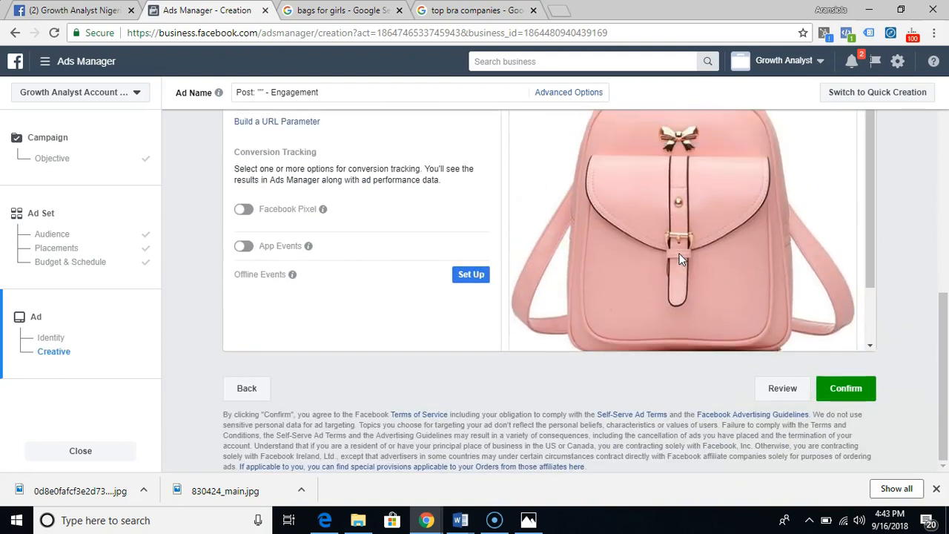
scroll(843, 259, up, 8)
scroll(843, 258, down, 3)
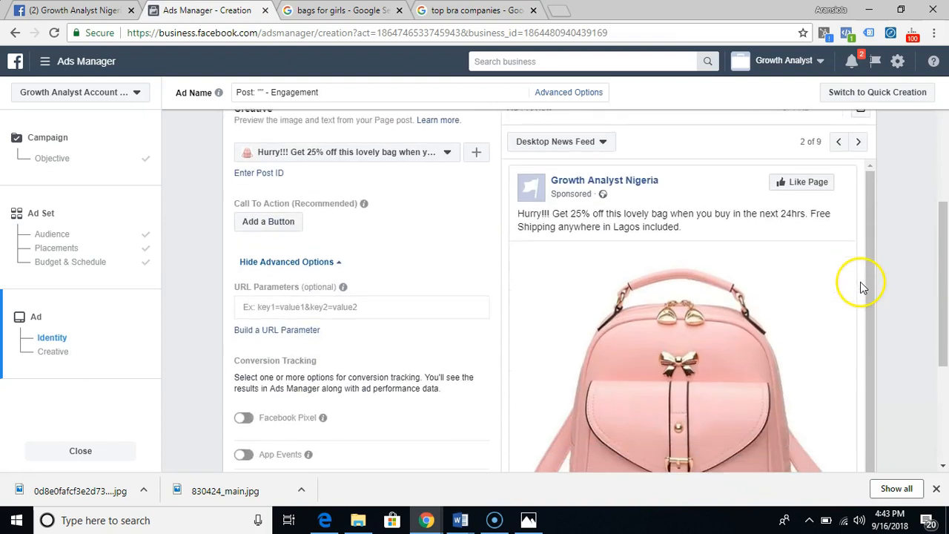
click(838, 141)
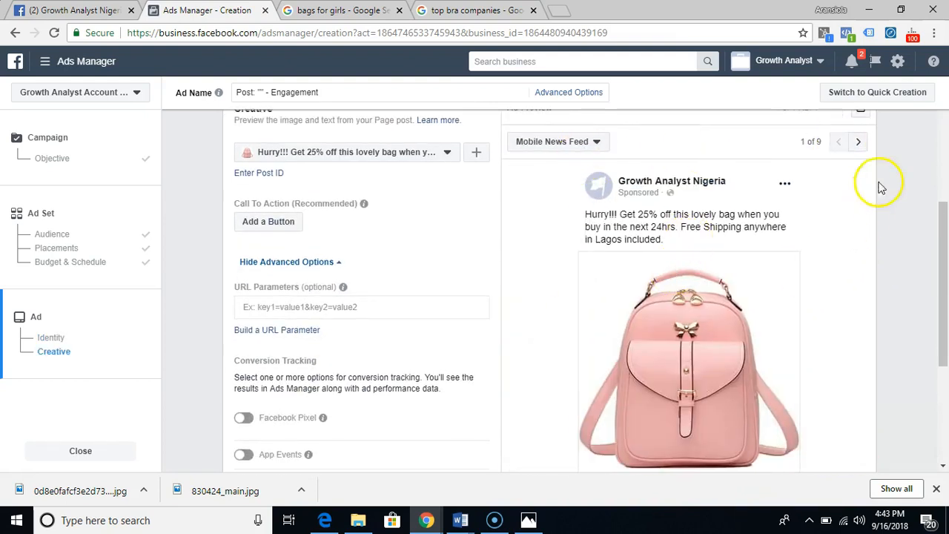
click(857, 146)
click(857, 144)
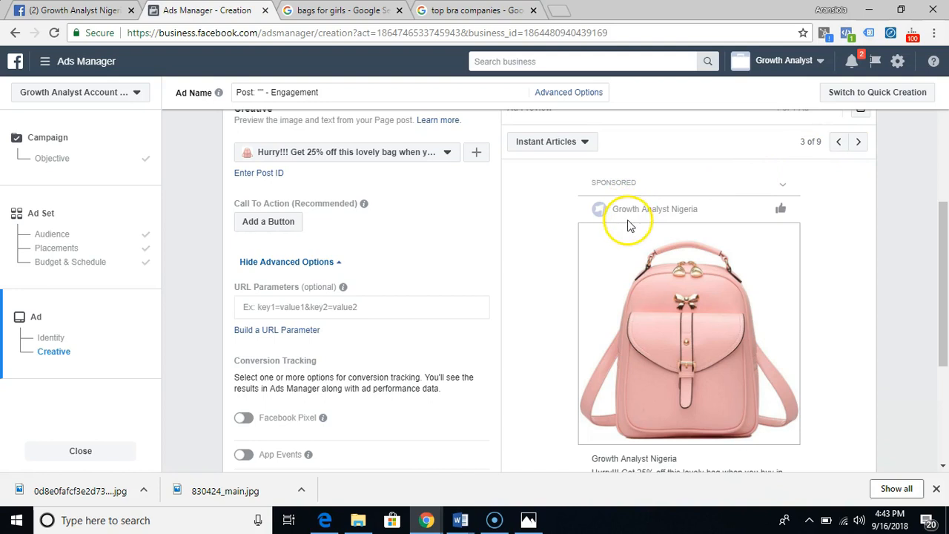
click(858, 143)
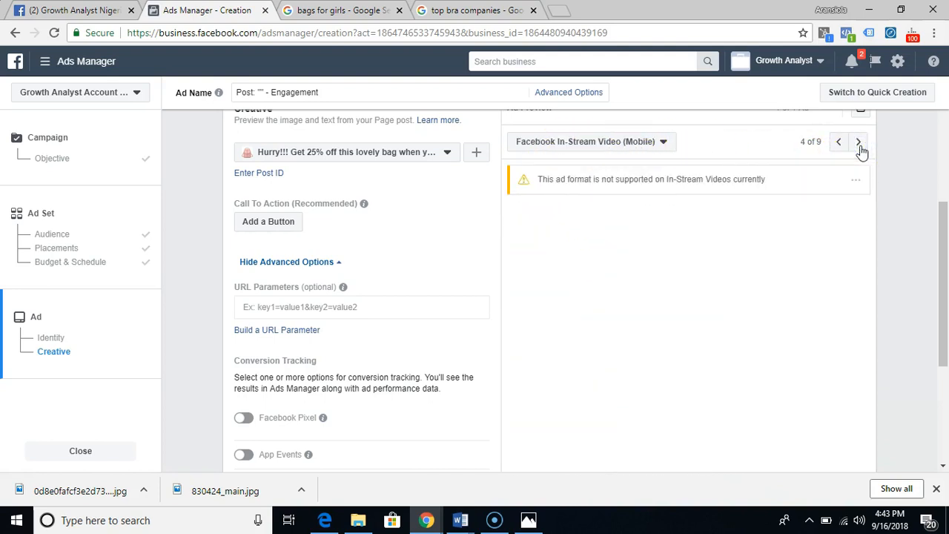
click(860, 145)
click(859, 145)
click(860, 145)
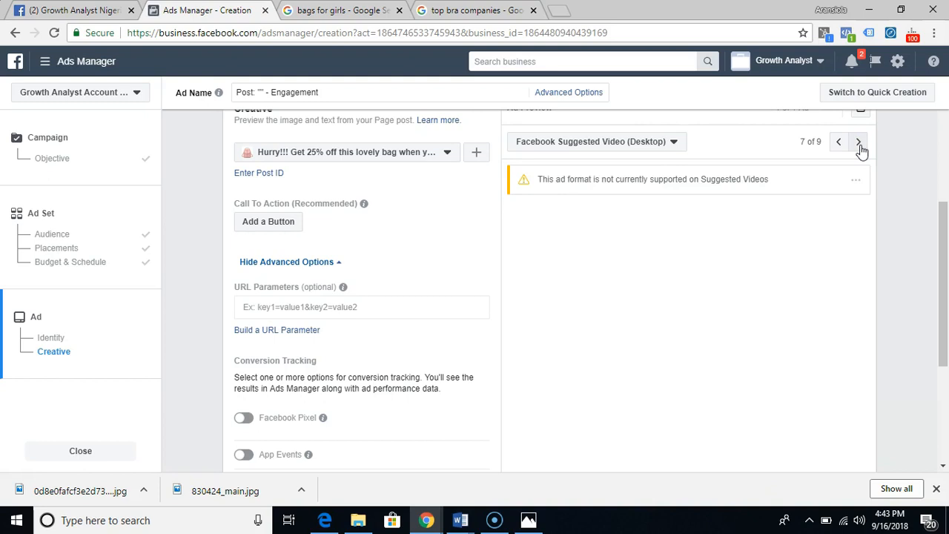
click(860, 145)
click(758, 213)
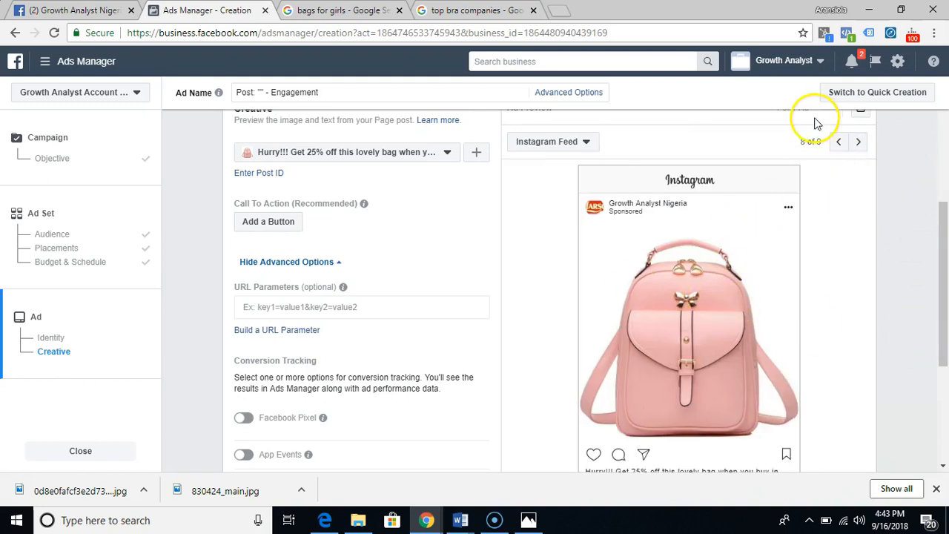
click(858, 144)
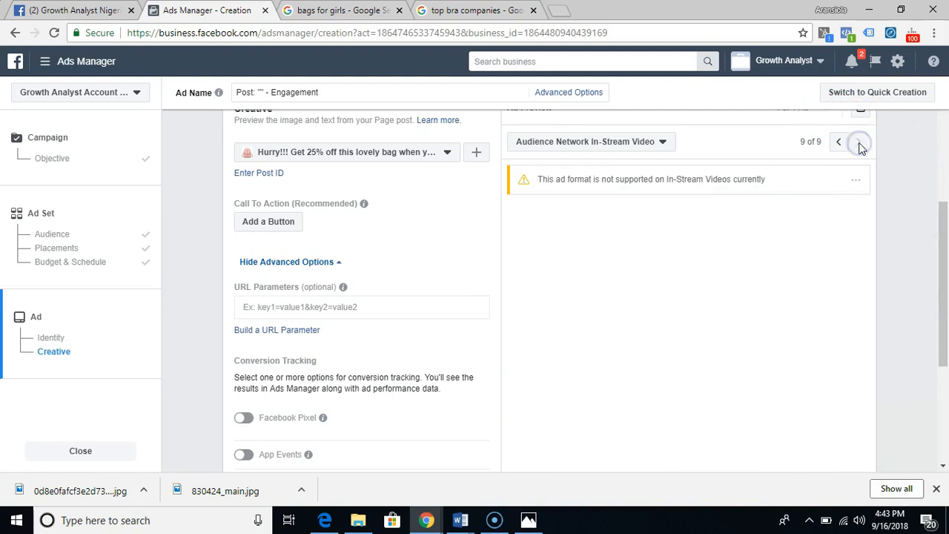
- Confirm the ad to submit the pink bag engagement campaign, and check its delivery status in the campaign list
scroll(593, 258, down, 3)
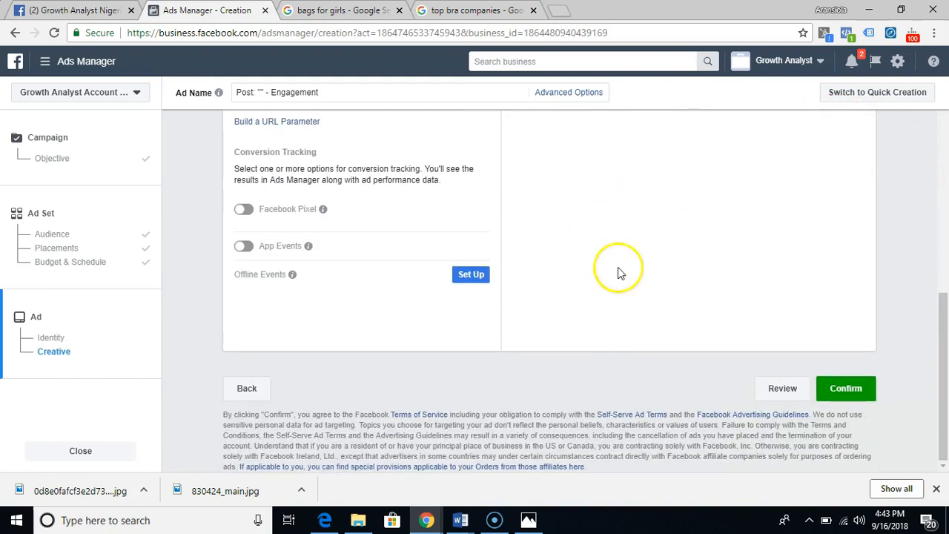
click(845, 388)
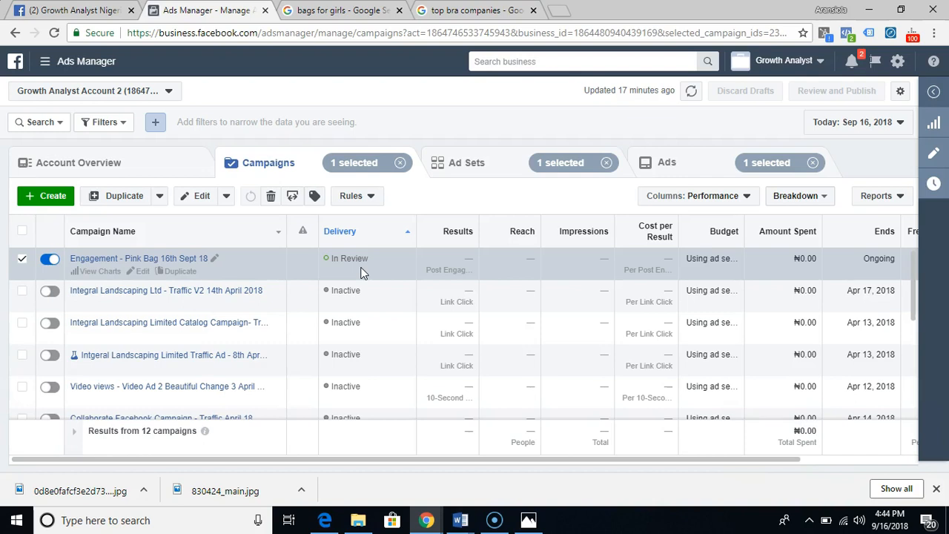
click(362, 277)
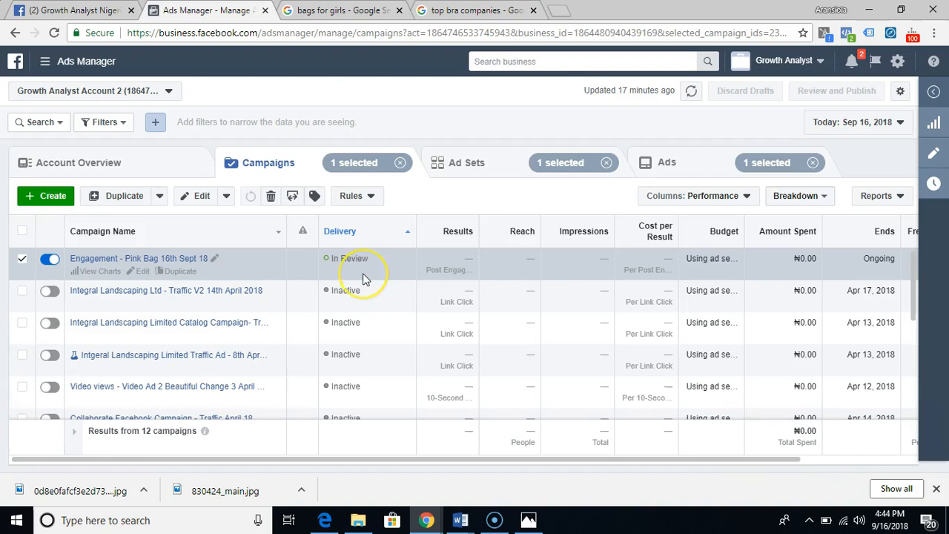